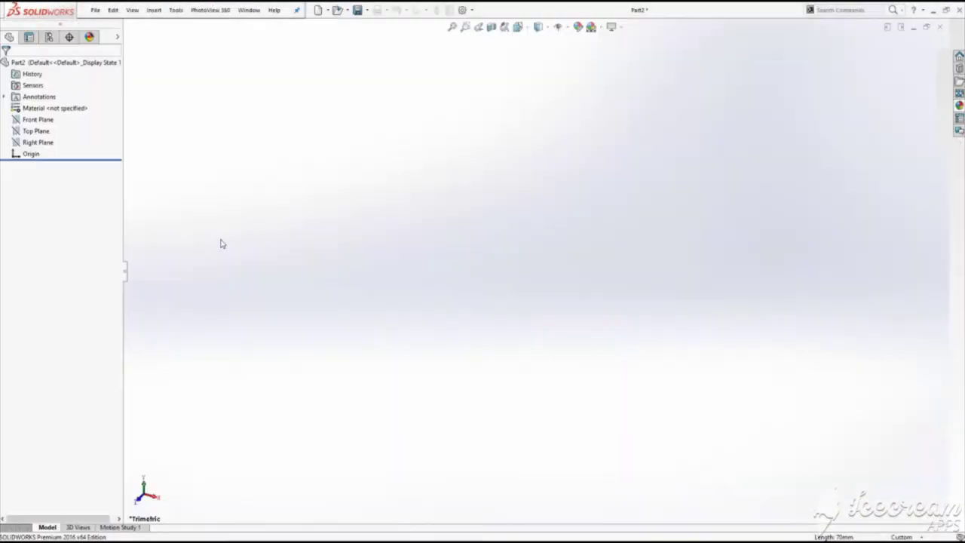
On the Right Plane, sketch a centred ellipse cut by a horizontal line and trim its lower half
left_click(28, 199)
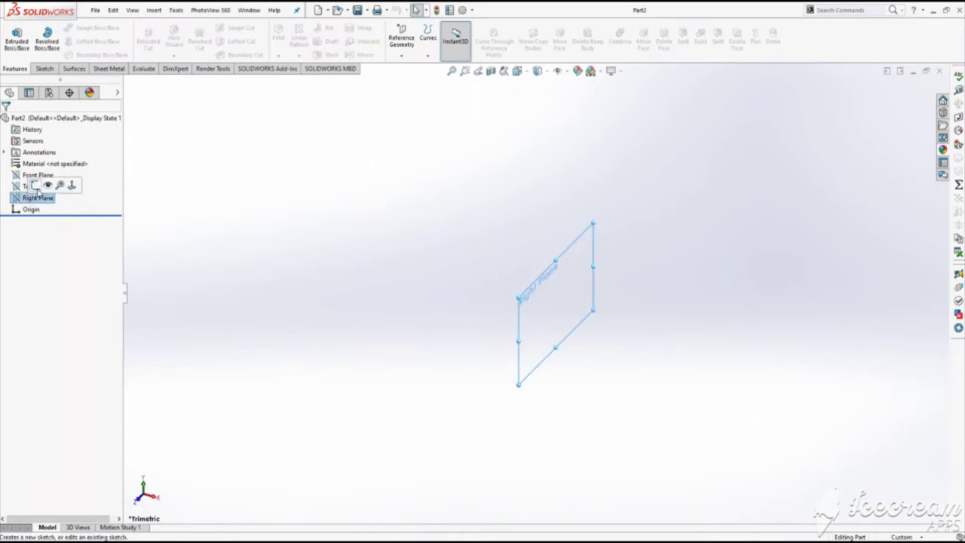
left_click(34, 185)
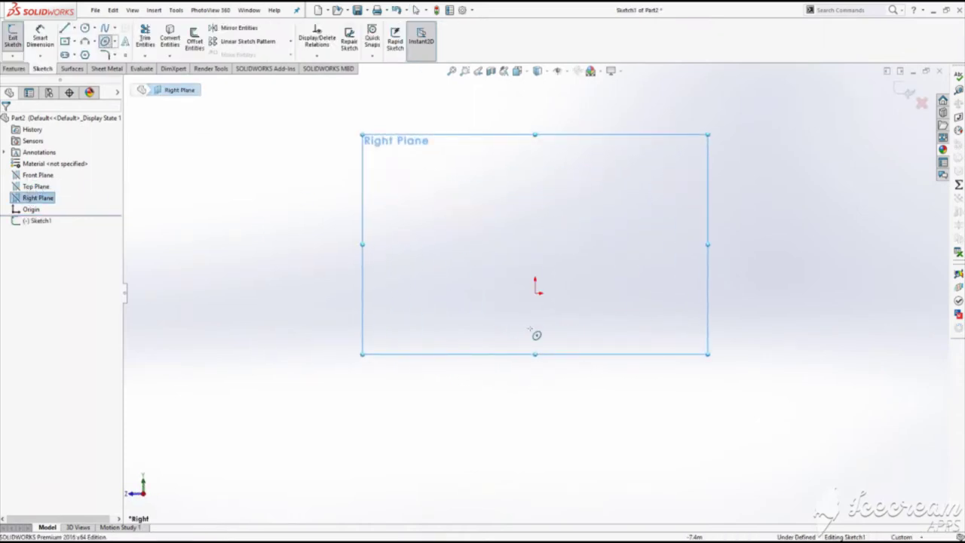
left_click(536, 293)
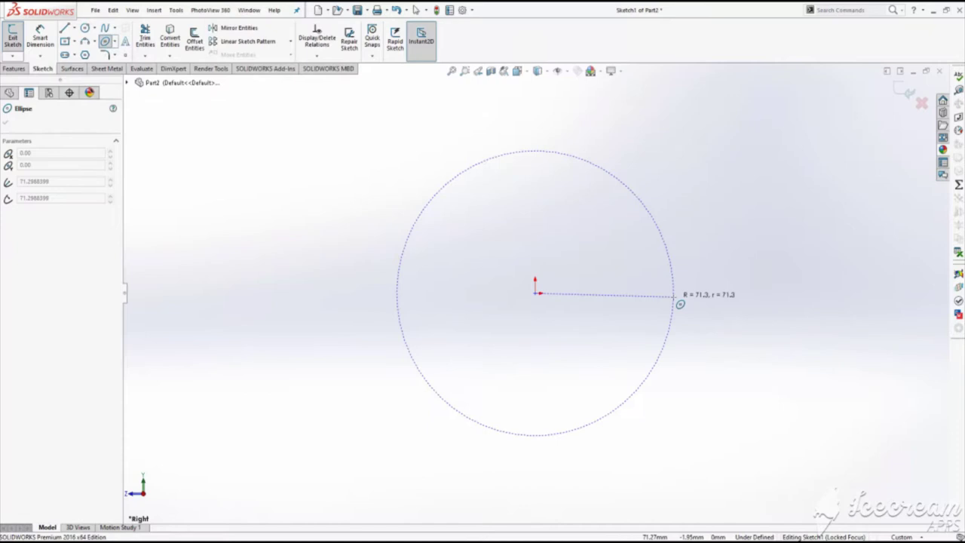
left_click(677, 296)
left_click(632, 361)
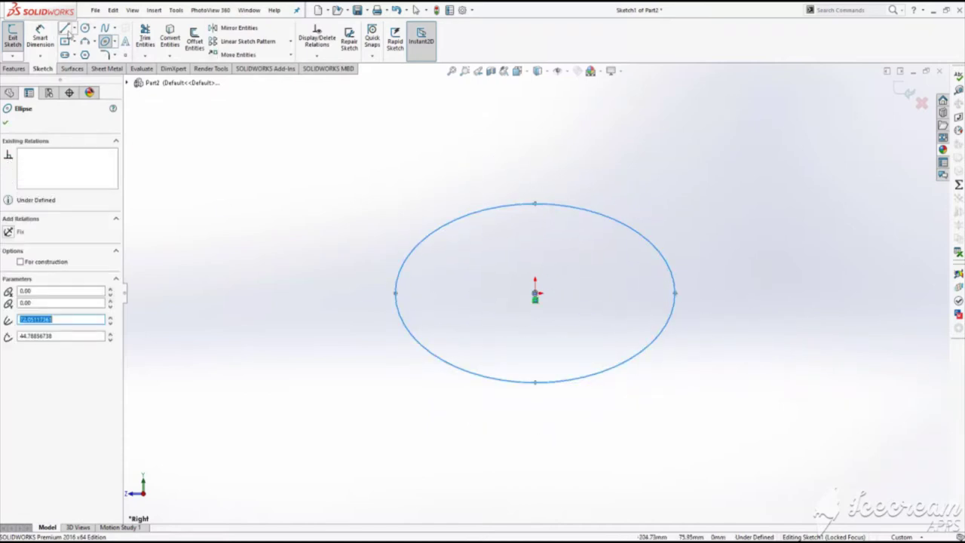
key("l")
left_click_drag(395, 293, 675, 293)
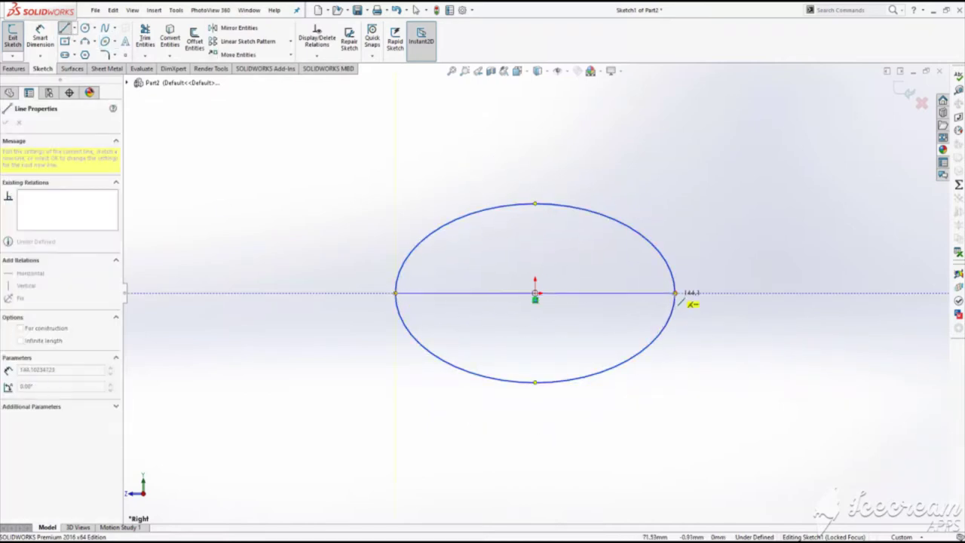
left_click(138, 45)
left_click_drag(343, 347, 471, 332)
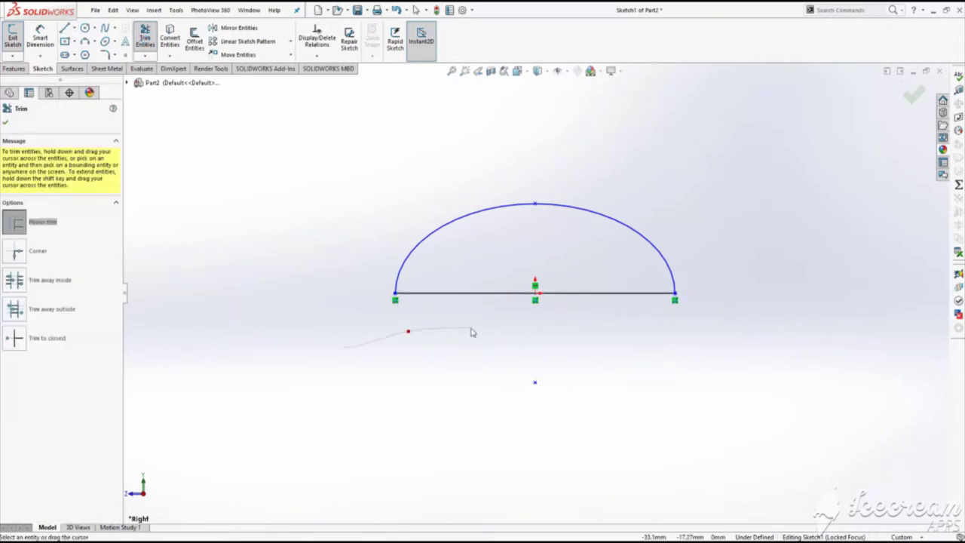
Dimension the half-ellipse 70 mm wide and 30 mm tall
left_click(39, 34)
left_click(489, 302)
left_click(526, 339)
type("70")
key("Return")
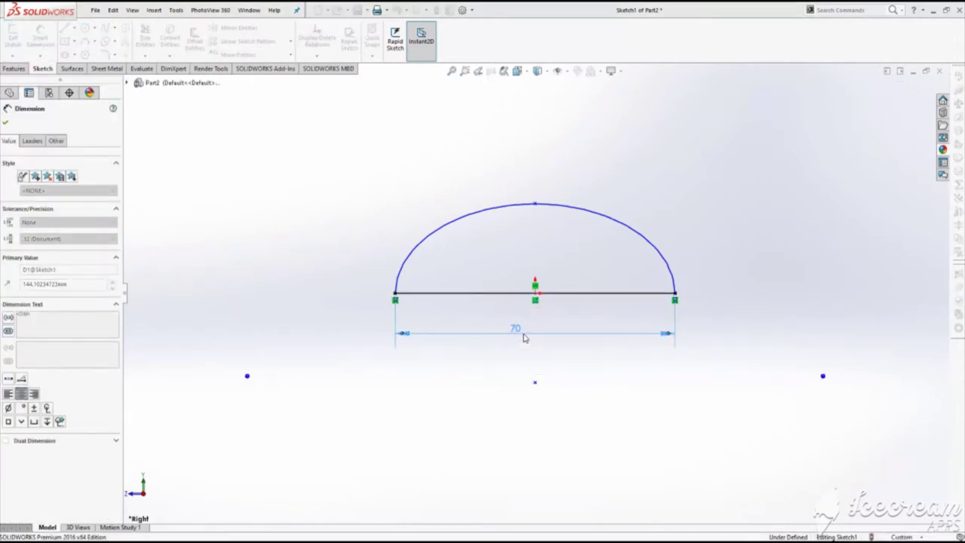
left_click(493, 296)
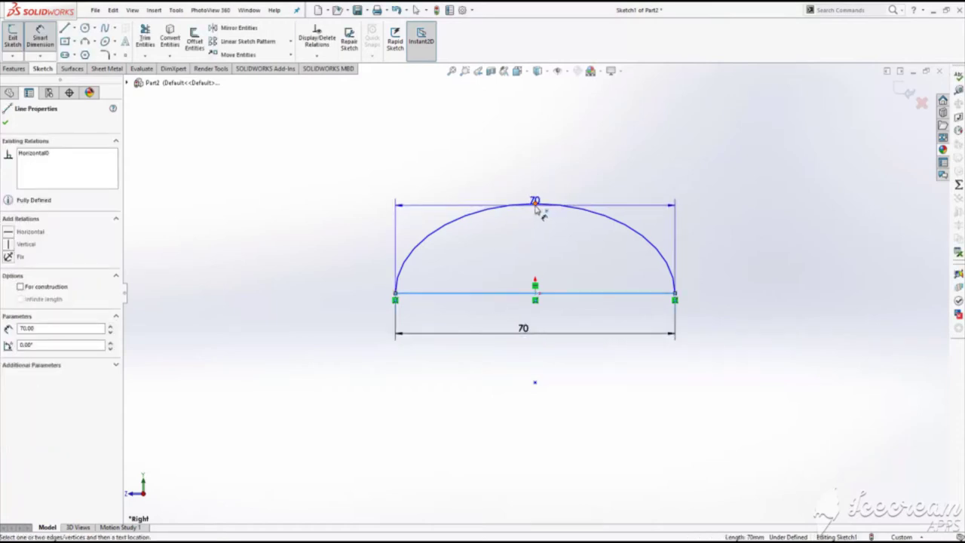
left_click(535, 204)
left_click(747, 270)
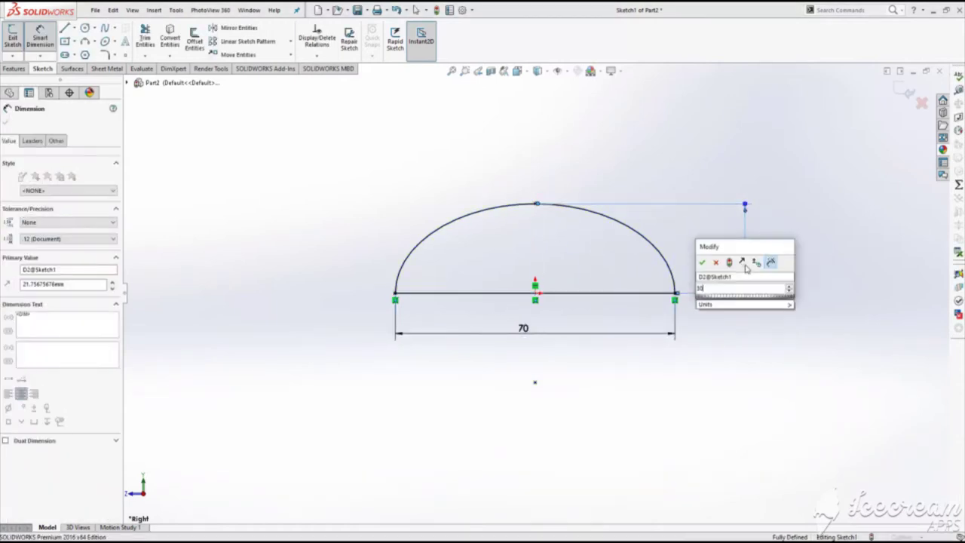
type("30")
key("Return")
Revolve the half-ellipse 360° about the horizontal line into a rounded solid
left_click(15, 70)
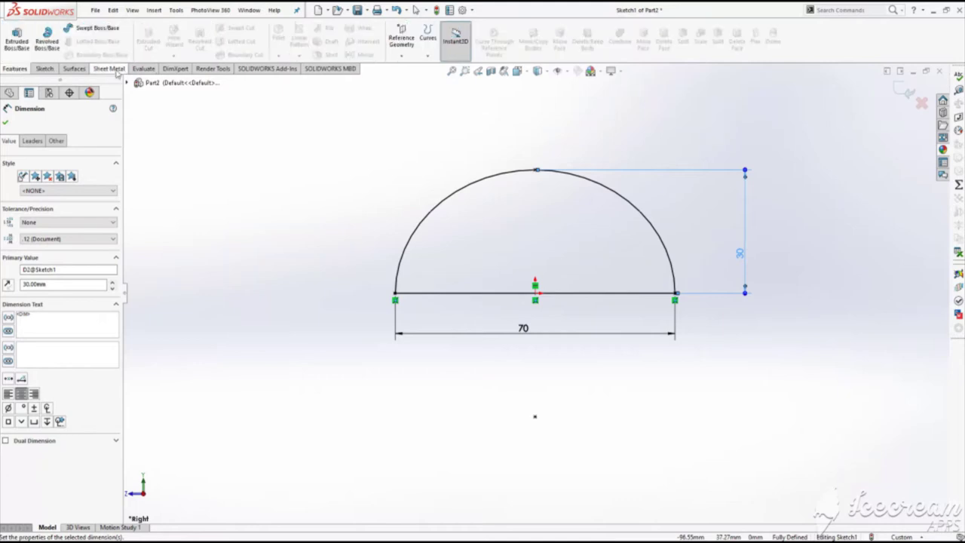
left_click(56, 48)
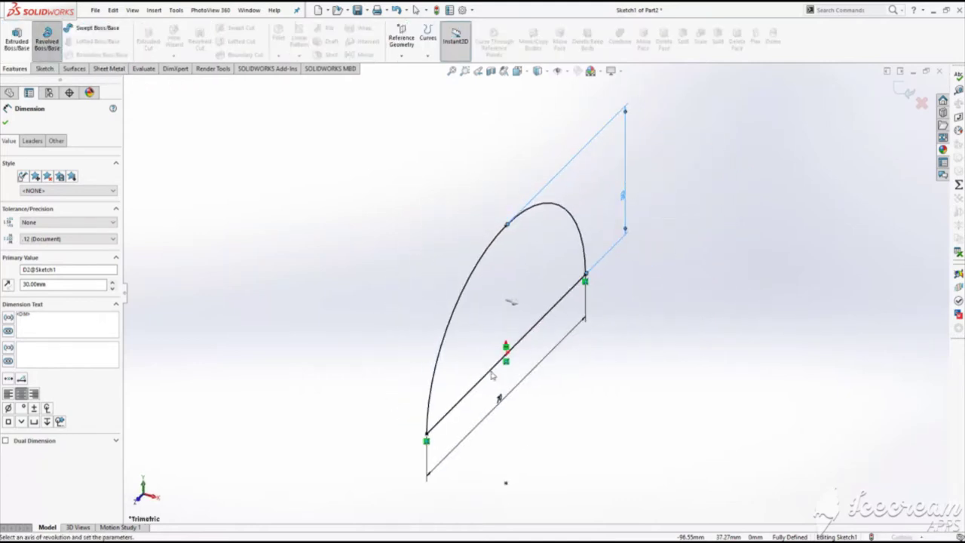
left_click(487, 381)
key("Return")
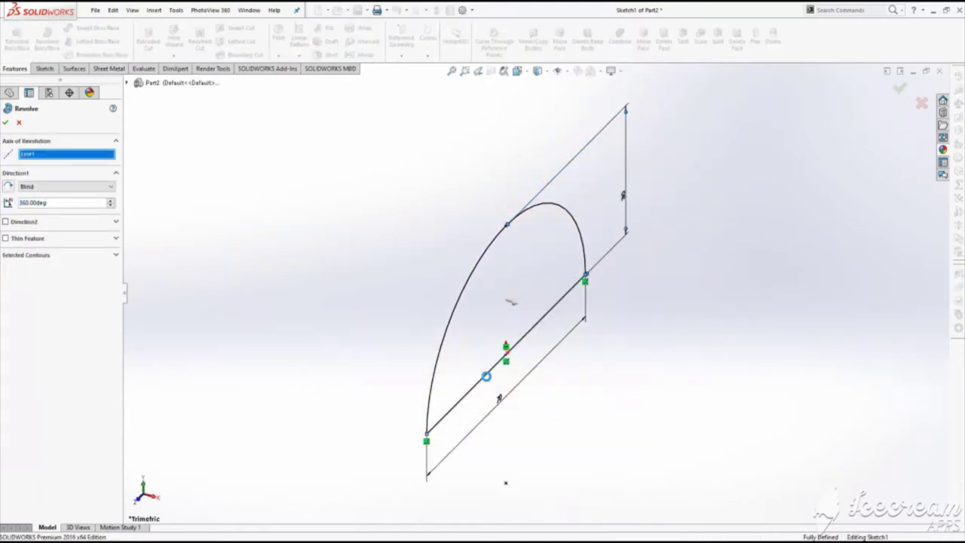
key("z")
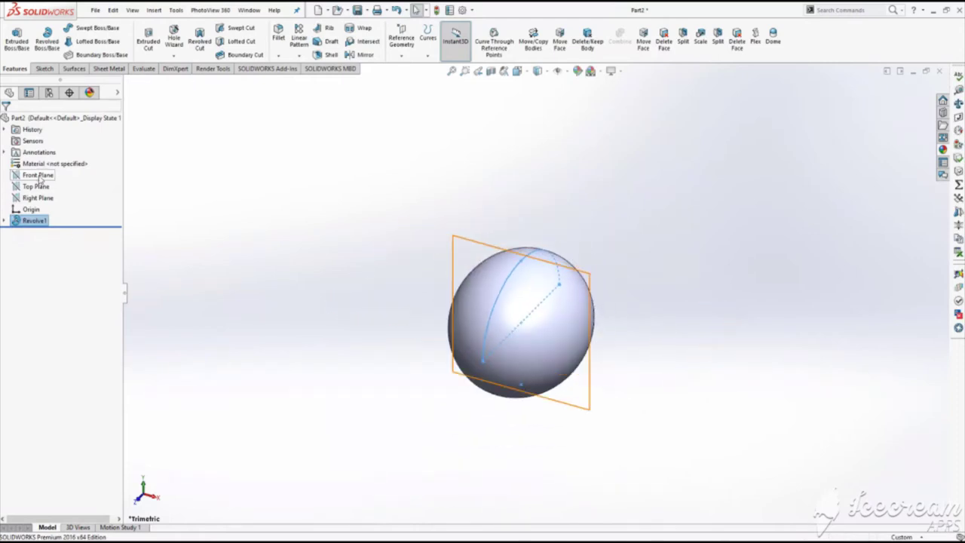
left_click(37, 175)
Sketch a 15 mm diameter circle centred on the origin on the Front Plane
left_click(45, 68)
left_click(13, 38)
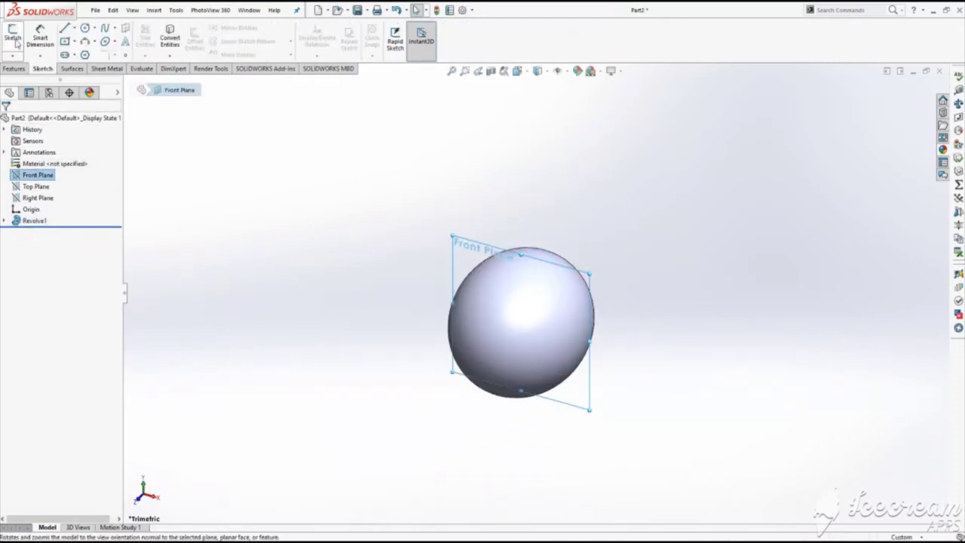
left_click(518, 71)
left_click(575, 129)
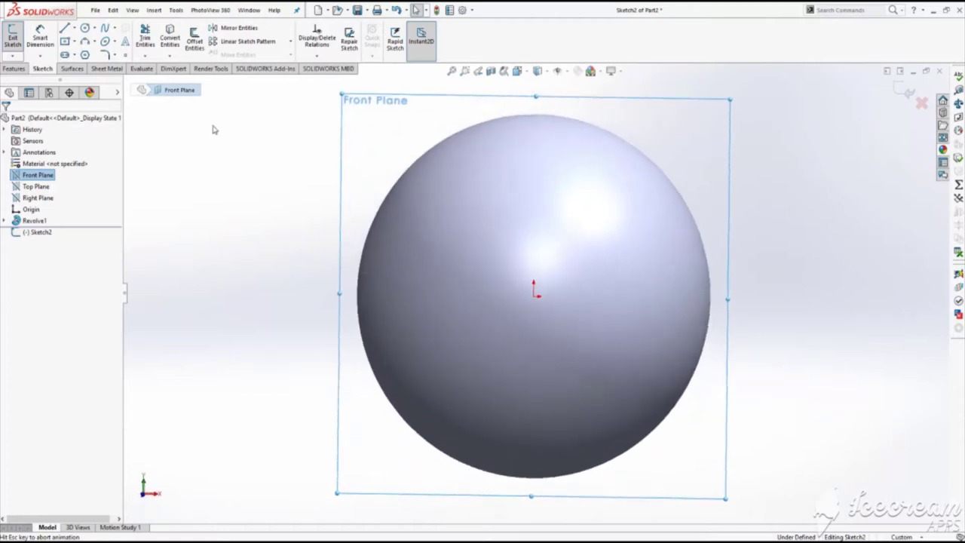
left_click(85, 28)
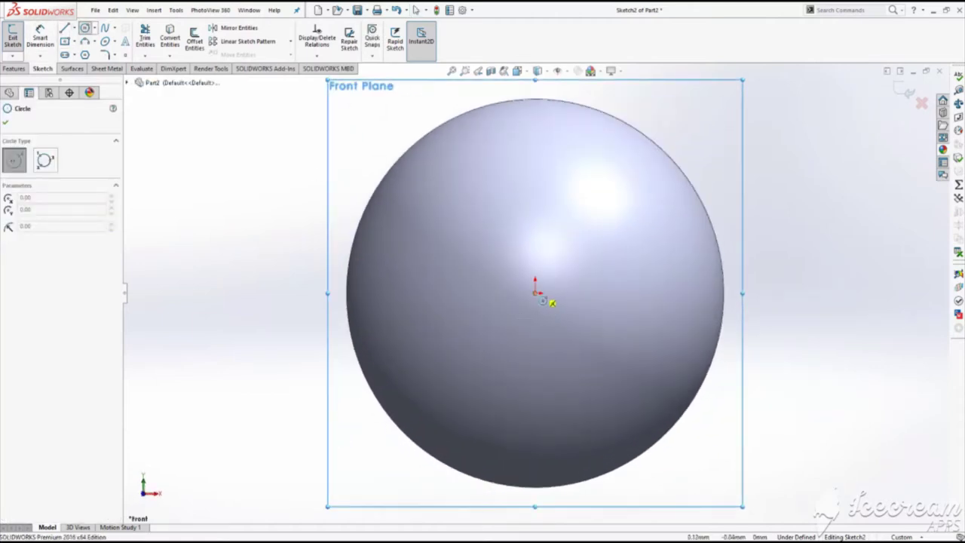
left_click_drag(536, 293, 580, 292)
left_click(35, 37)
left_click(578, 278)
left_click(762, 220)
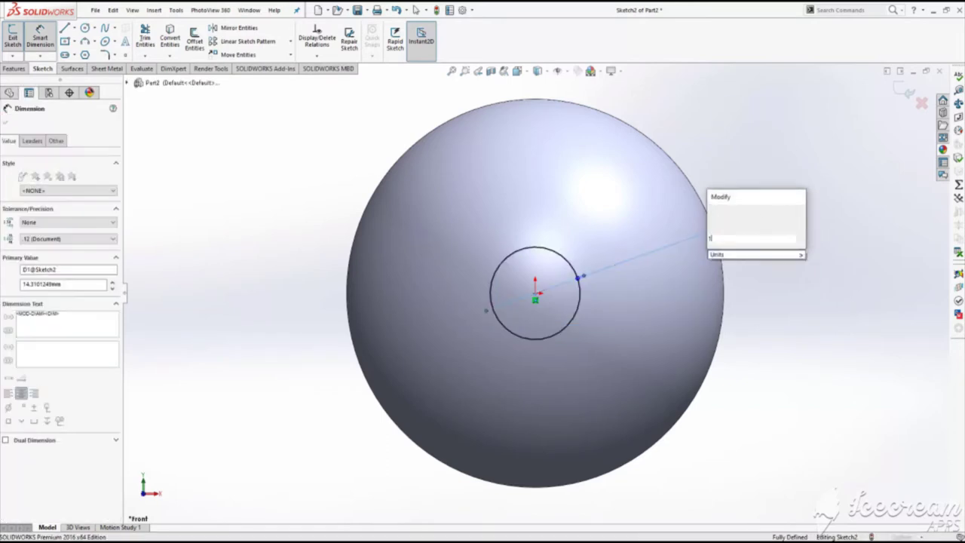
type("5")
key("Return")
Project the circle onto the sphere's face as a split line
scroll(769, 222, "up", 3)
scroll(644, 342, "up", 2)
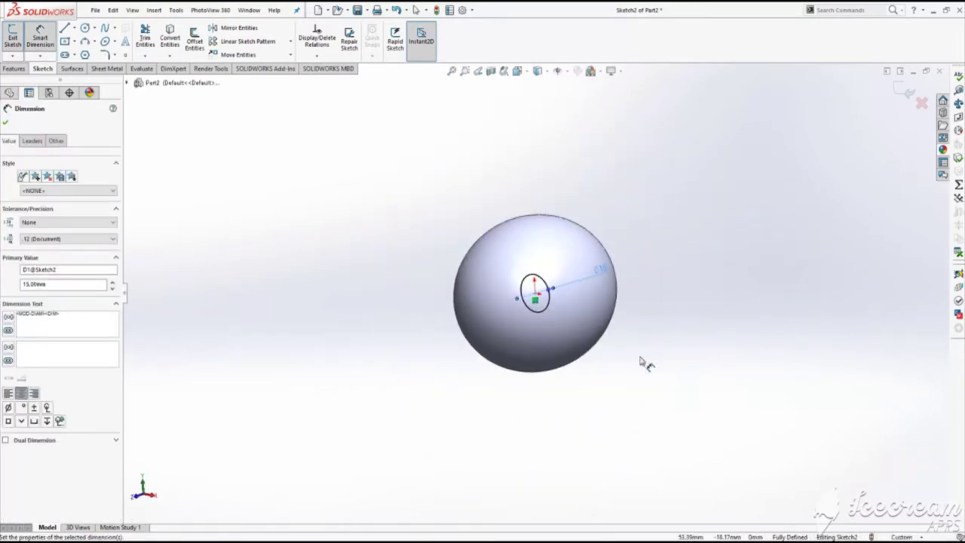
left_click(21, 68)
left_click(428, 37)
left_click(451, 67)
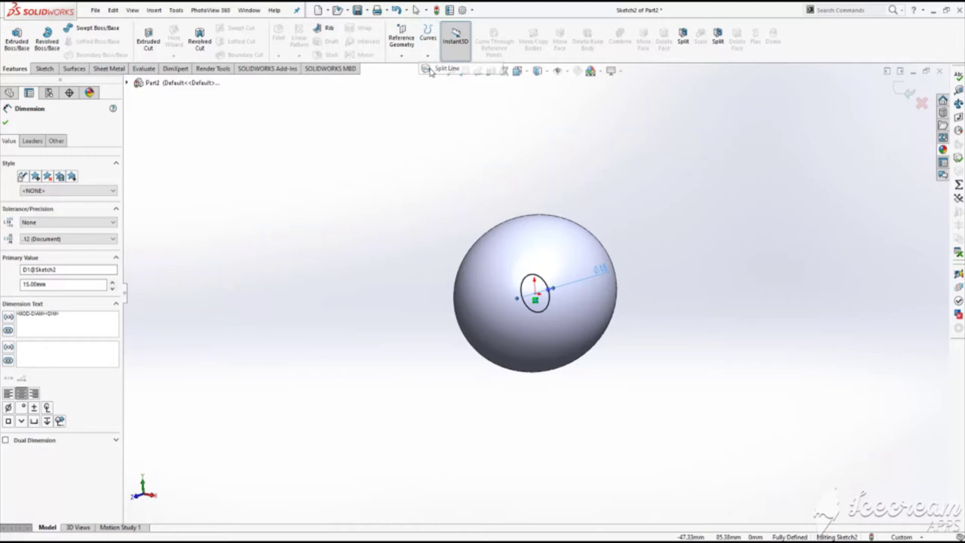
left_click(530, 252)
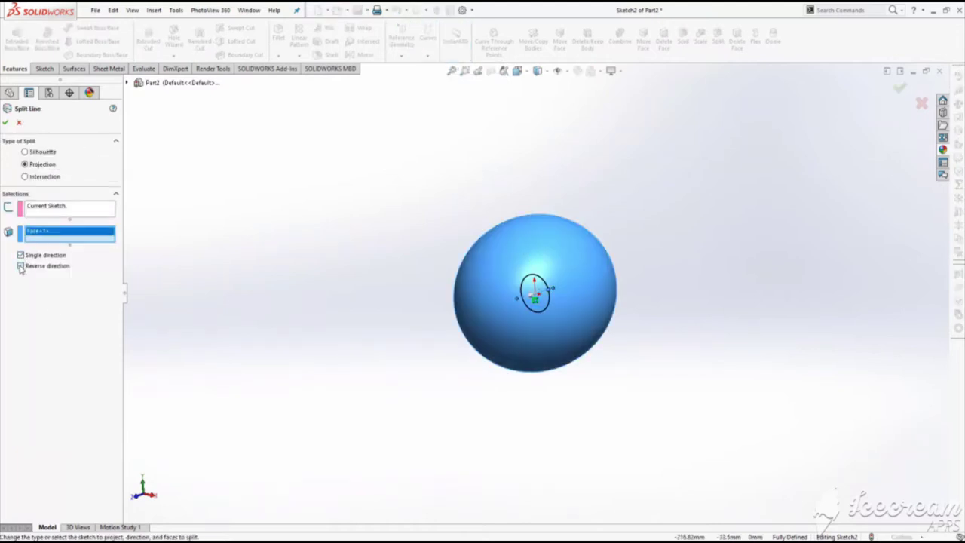
left_click(6, 123)
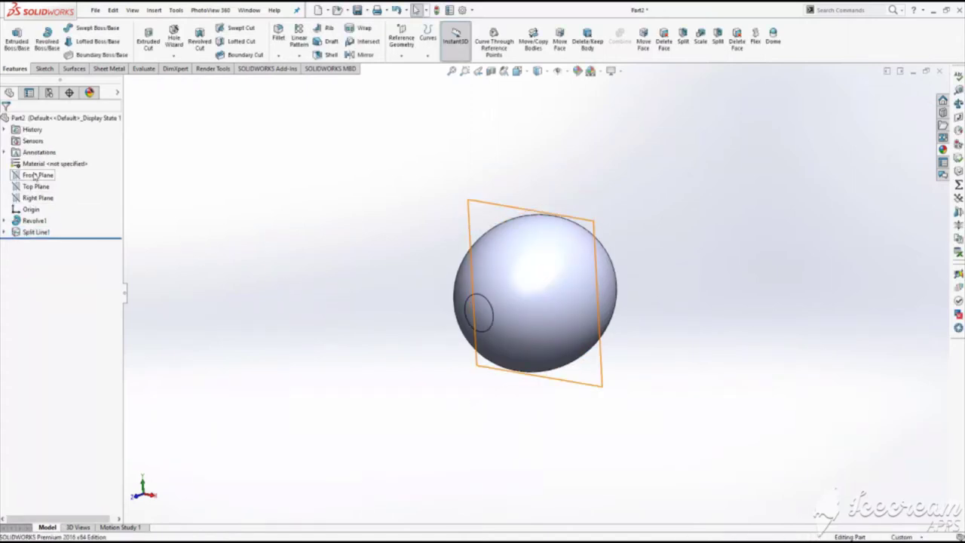
Create Plane1 offset 30 mm from the Front Plane and start a sketch on it
left_click(36, 175)
left_click(401, 41)
left_click(407, 70)
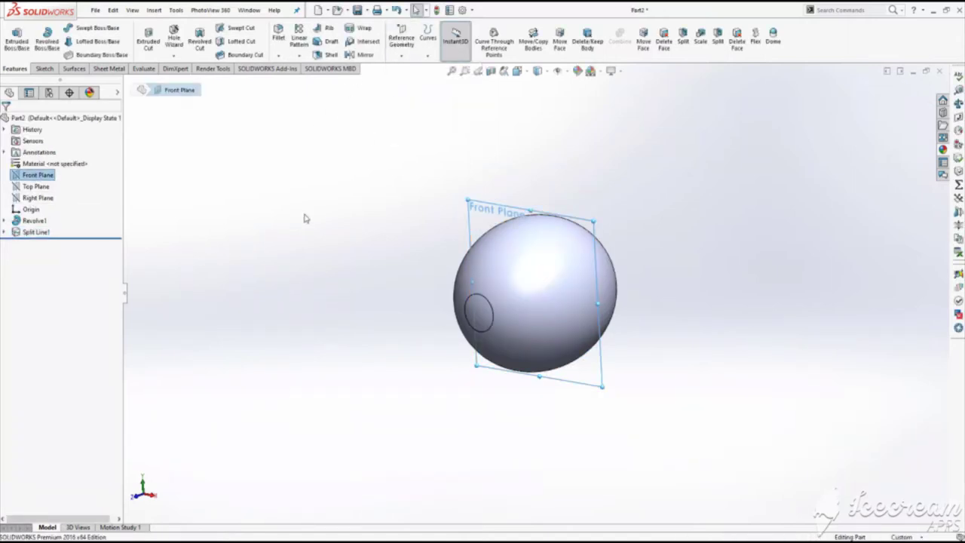
double_click(30, 251)
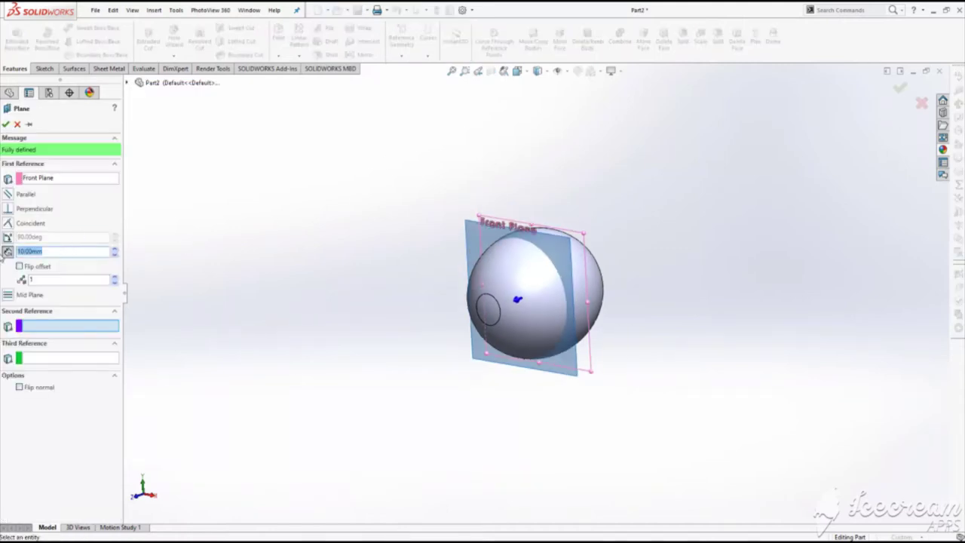
type("30")
key("Return")
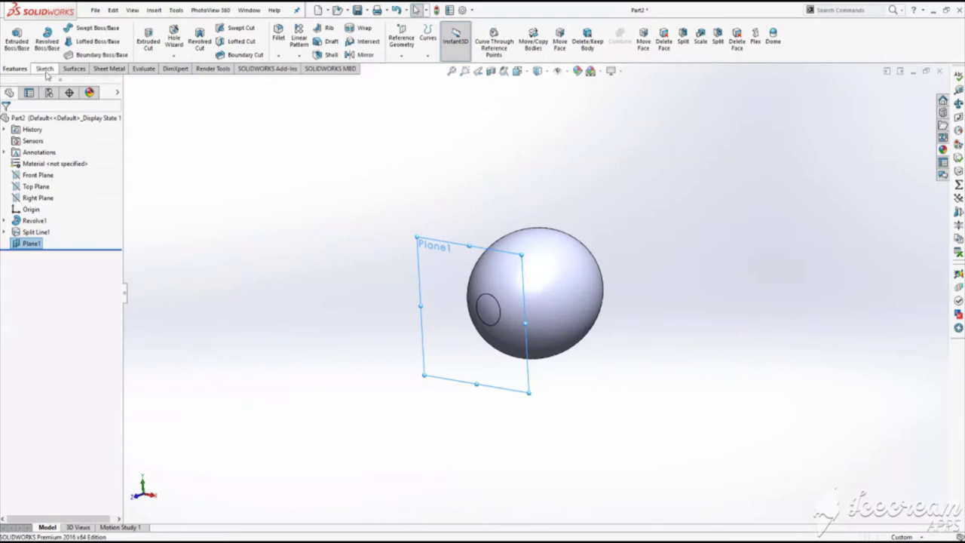
left_click(45, 68)
left_click(13, 38)
Draw an ellipse centred on the origin on Plane1, viewed normal to it
left_click(518, 70)
left_click(575, 129)
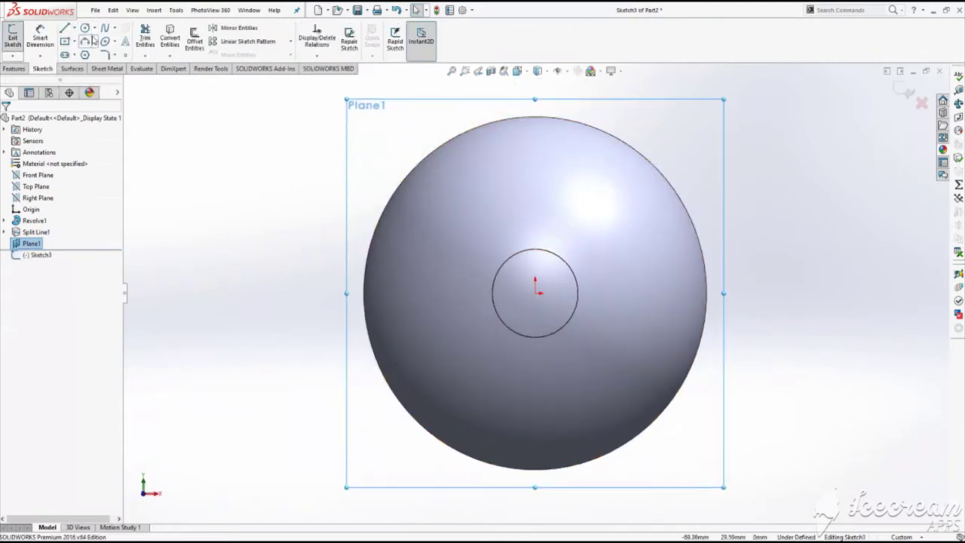
left_click(105, 40)
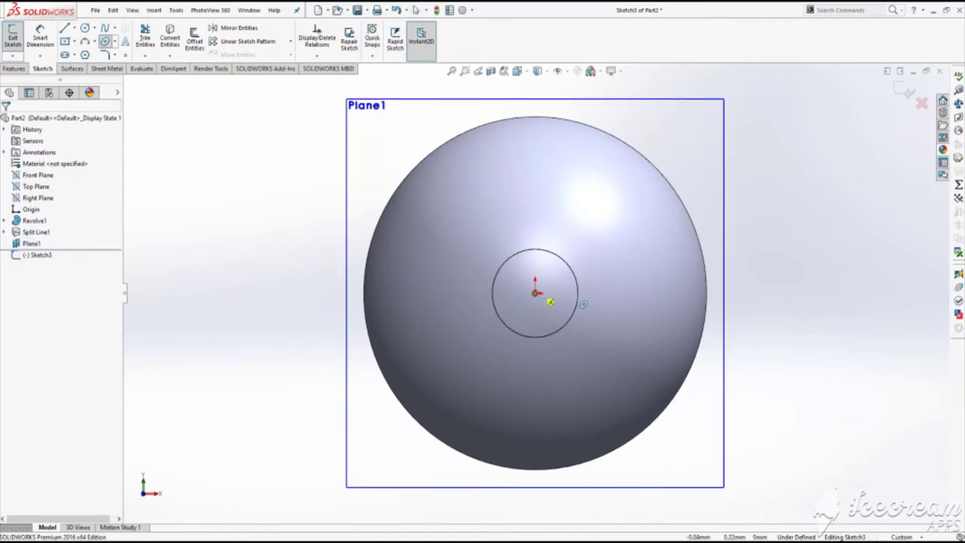
left_click(535, 292)
left_click(635, 294)
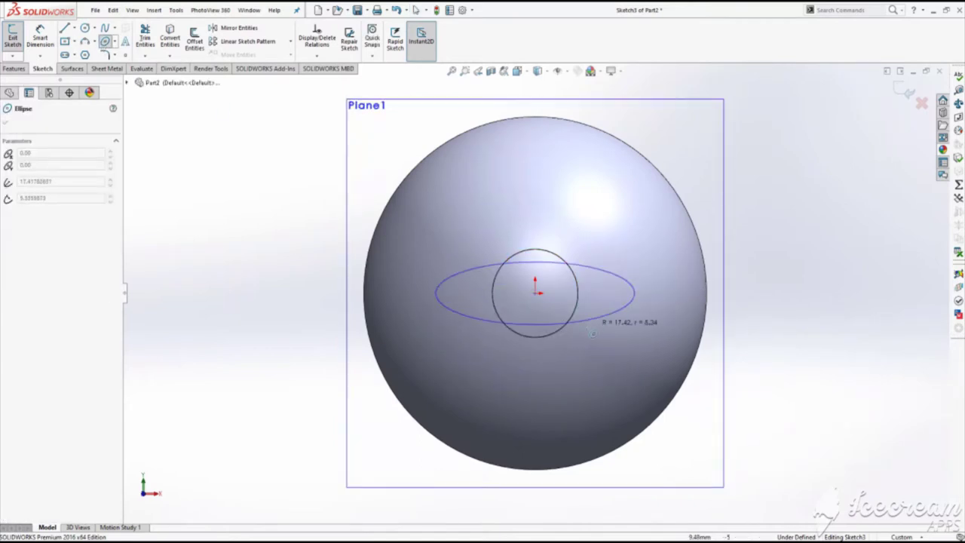
left_click(546, 347)
Dimension the ellipse's width to 27 mm
left_click(53, 38)
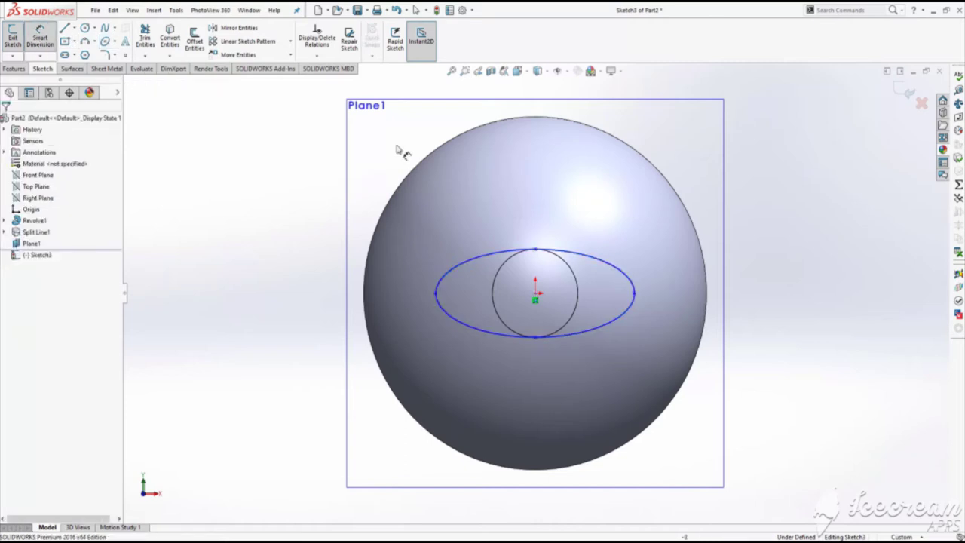
left_click(436, 294)
left_click(635, 294)
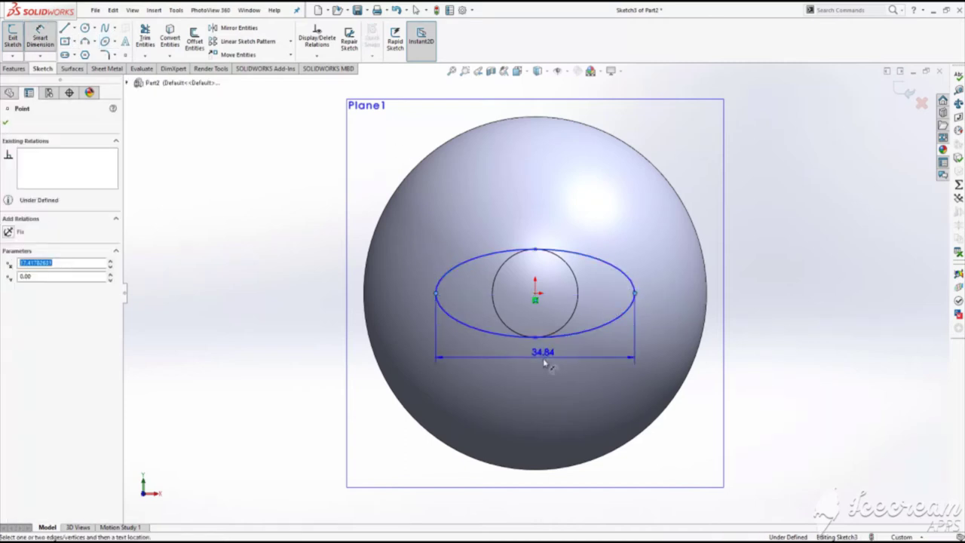
left_click(549, 368)
type("27")
key("Return")
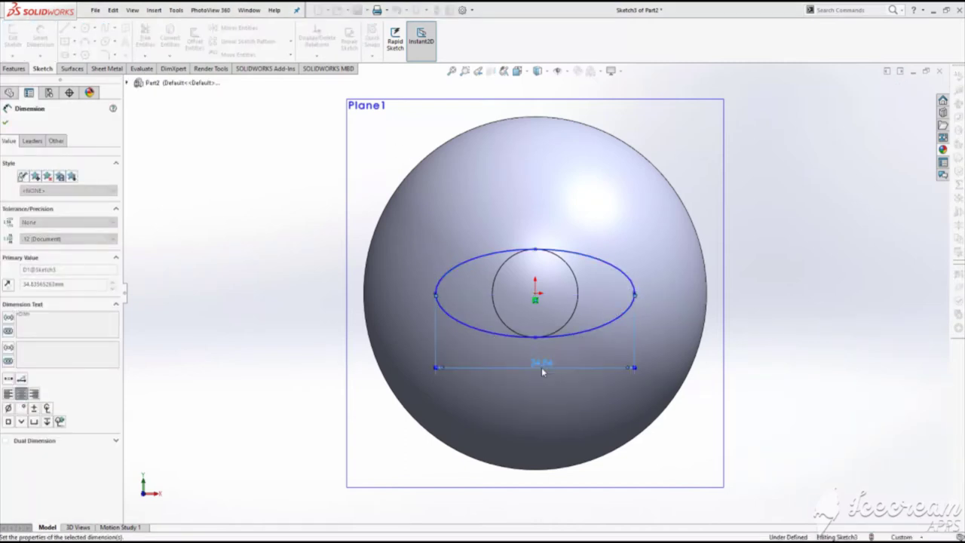
key("Escape")
Make the ellipse's top point coincident with the small circle and exit the sketch
left_click(538, 257)
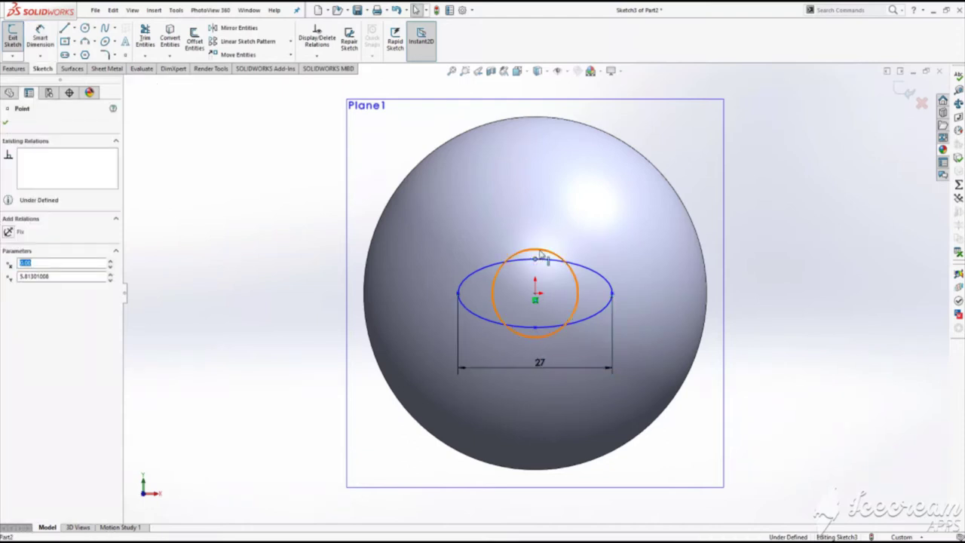
left_click(534, 259, "ctrl")
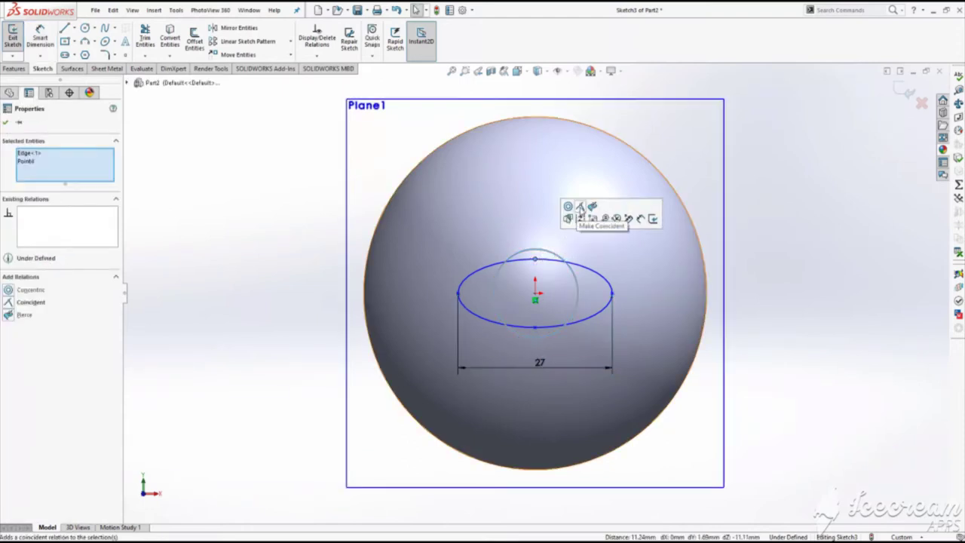
left_click(580, 214)
left_click(735, 313)
scroll(765, 319, "up", 2)
middle_click_drag(764, 319, 724, 387)
left_click(12, 36)
right_click(369, 257)
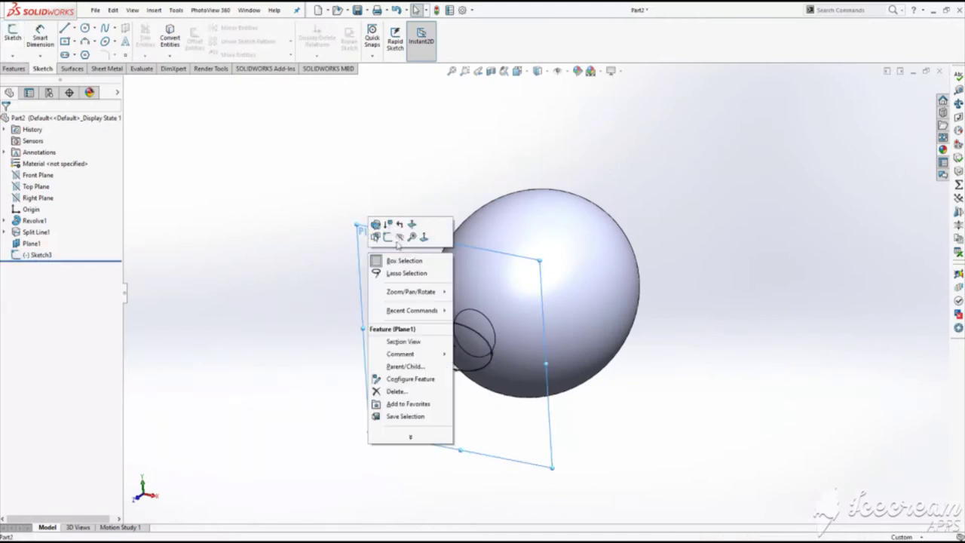
Hide Plane1 and loft a boundary boss from the sphere's circle to the ellipse, starting Normal To Profile
left_click(400, 238)
left_click(18, 70)
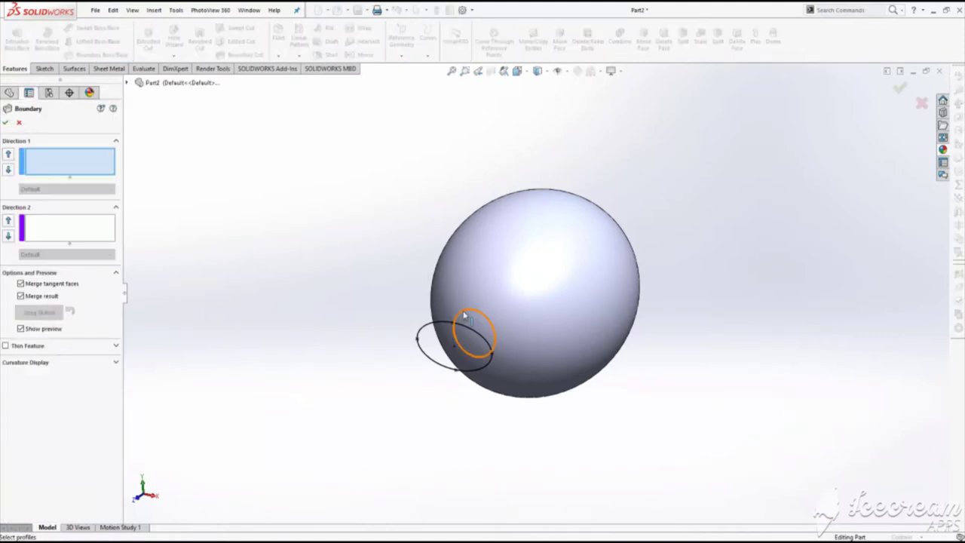
left_click(415, 338)
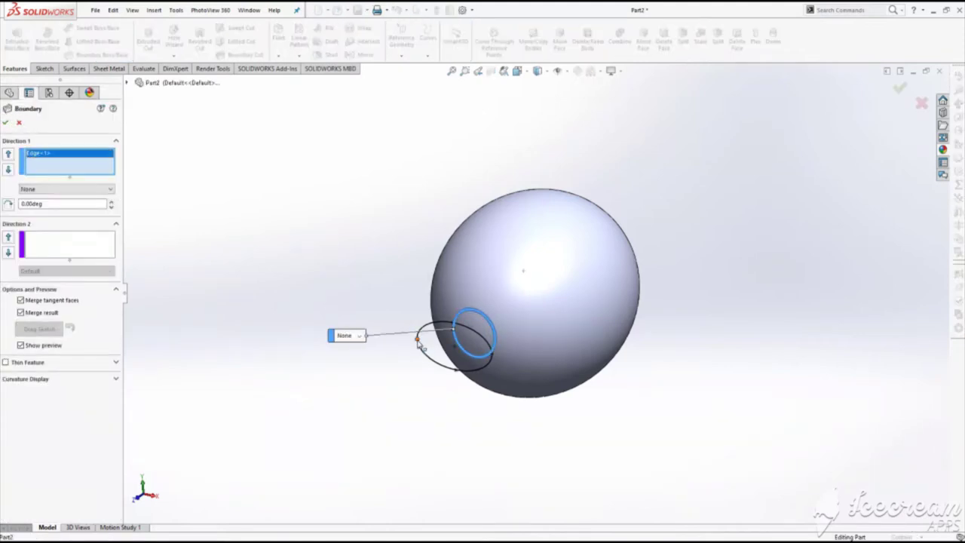
left_click(419, 340)
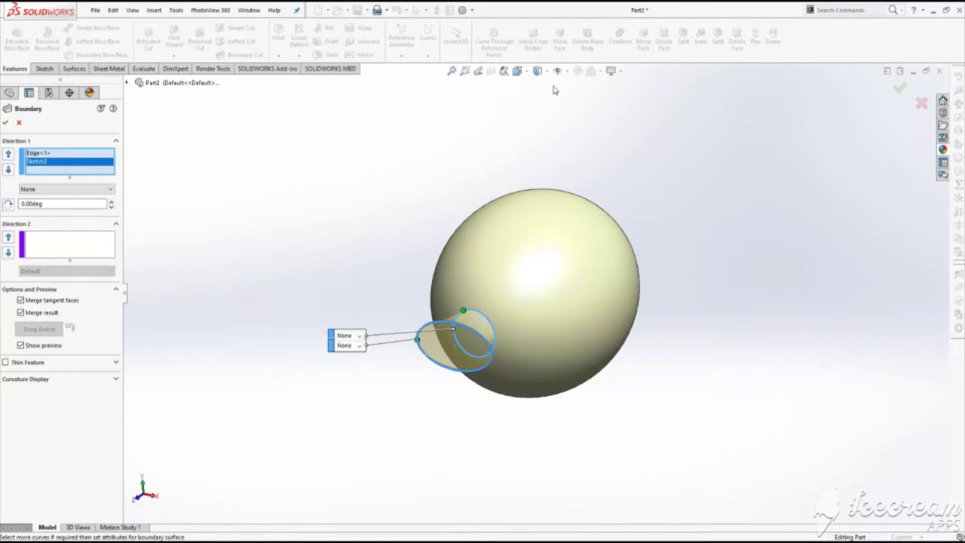
left_click(523, 73)
left_click(533, 115)
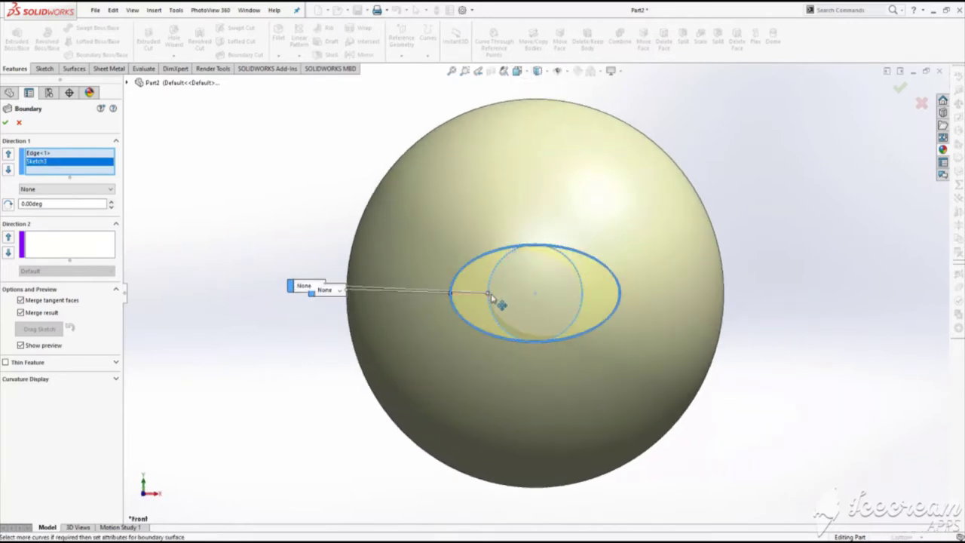
left_click(36, 155)
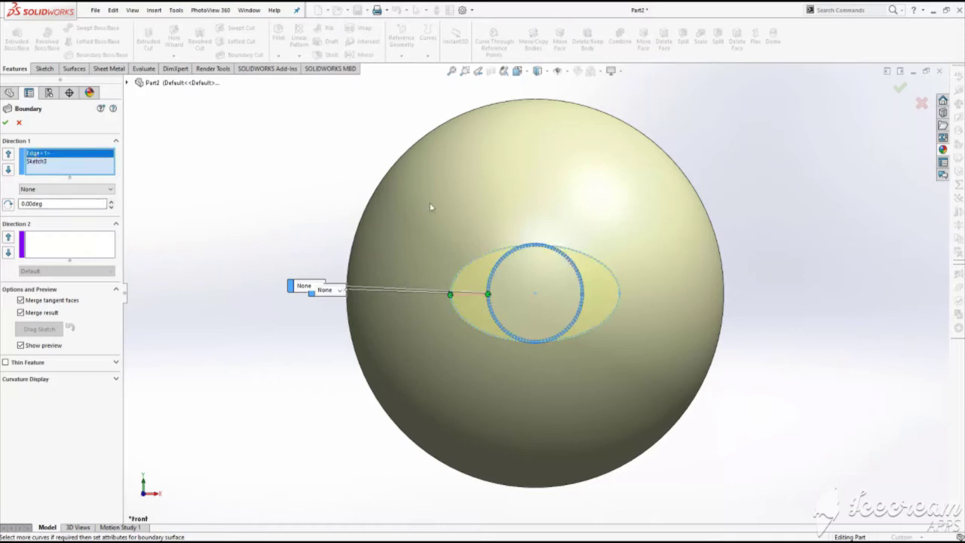
middle_click_drag(431, 209, 522, 282)
left_click(54, 191)
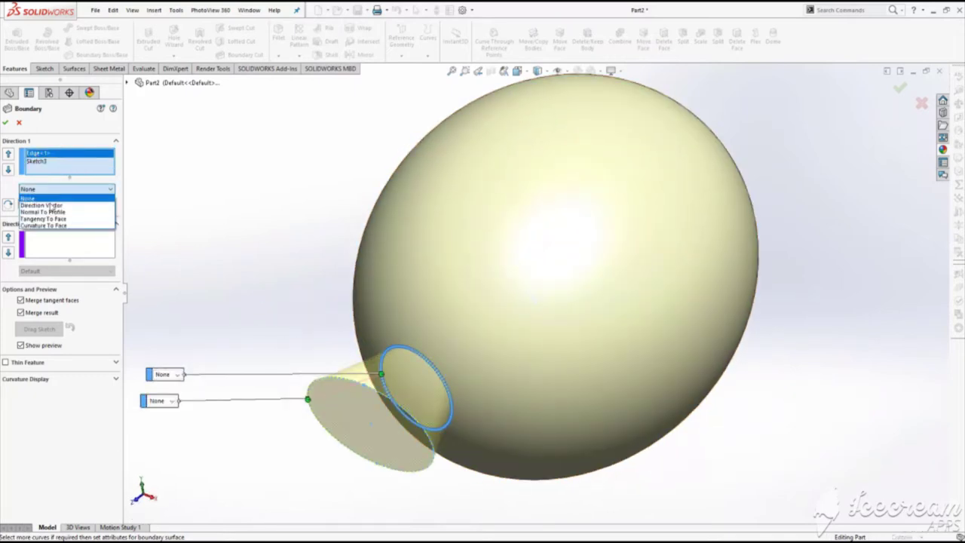
left_click(49, 214)
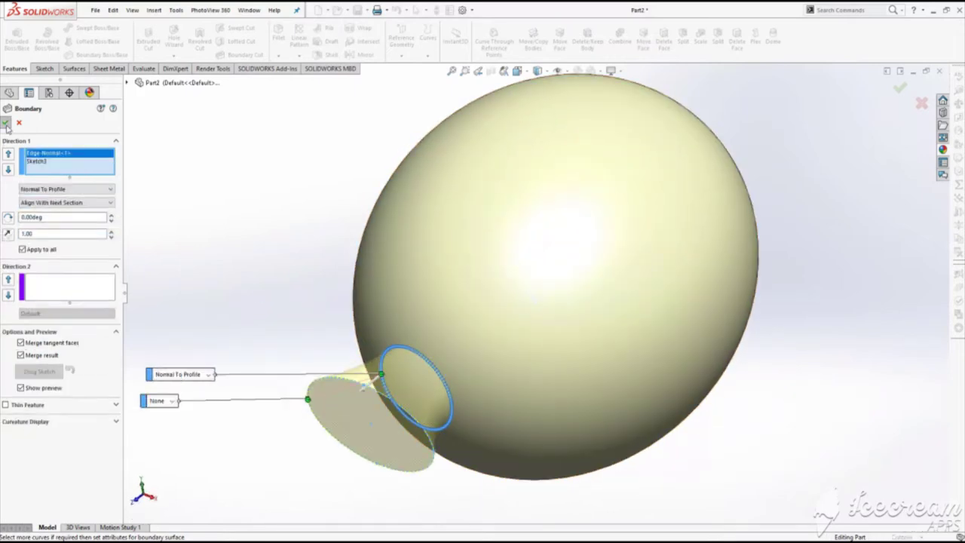
key("Return")
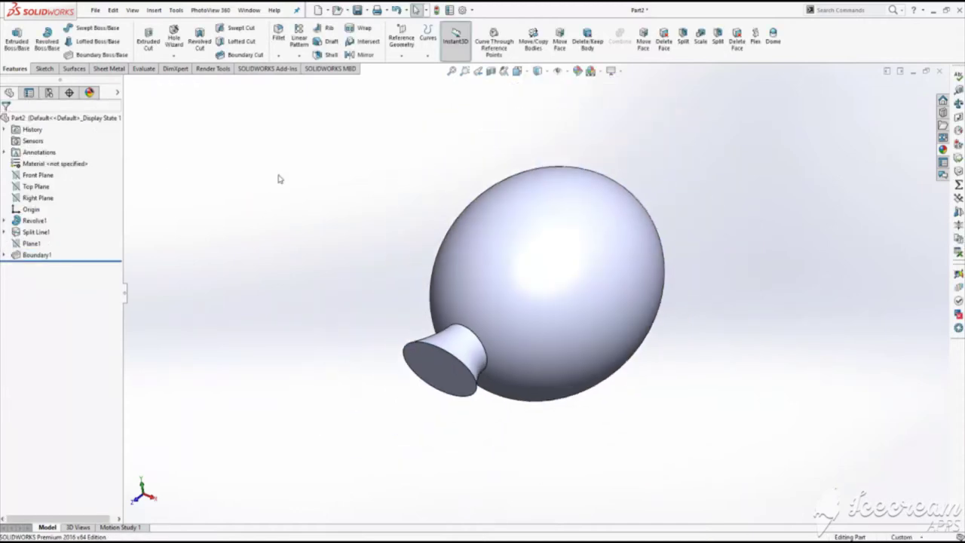
Fillet the snout's neck edge and end rim edge with a 2 mm radius
left_click(278, 35)
type("2")
key("Return")
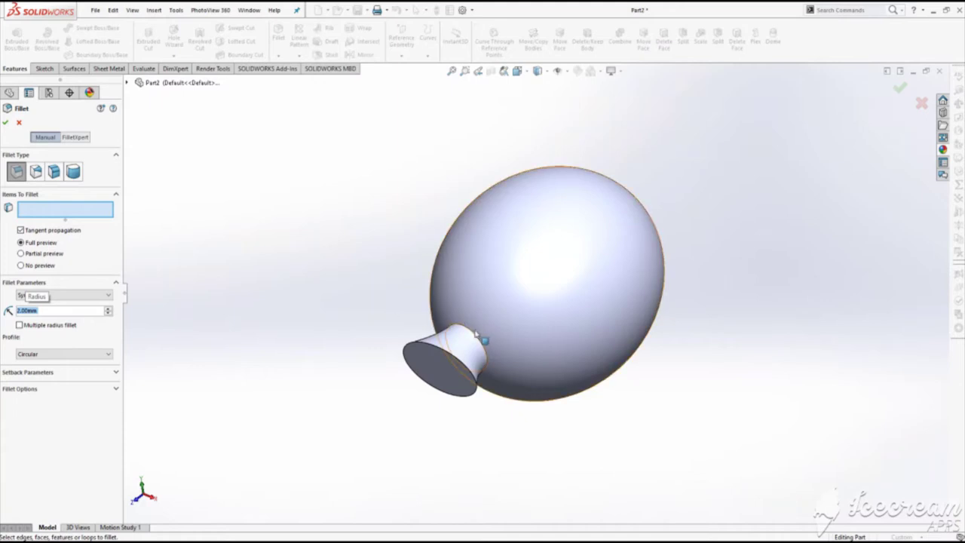
left_click(474, 335)
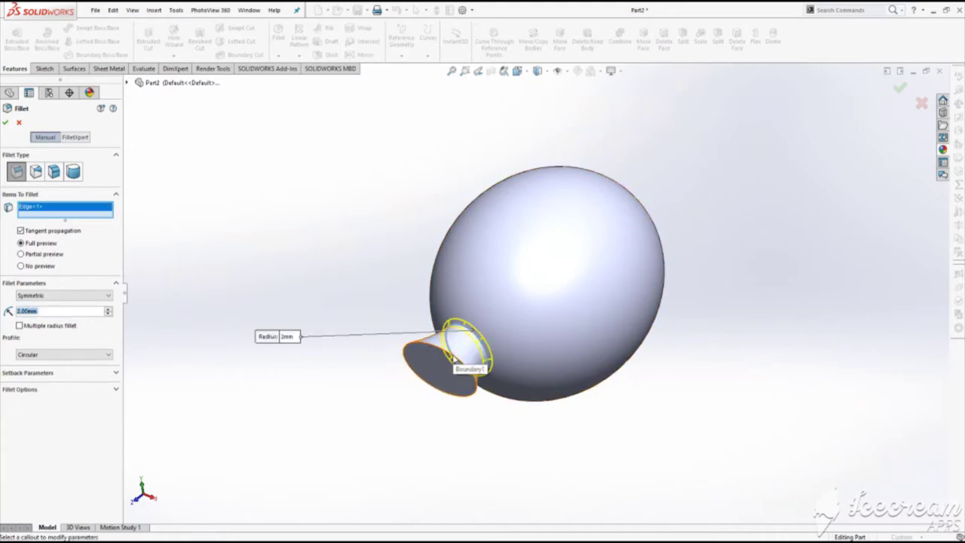
left_click(430, 345)
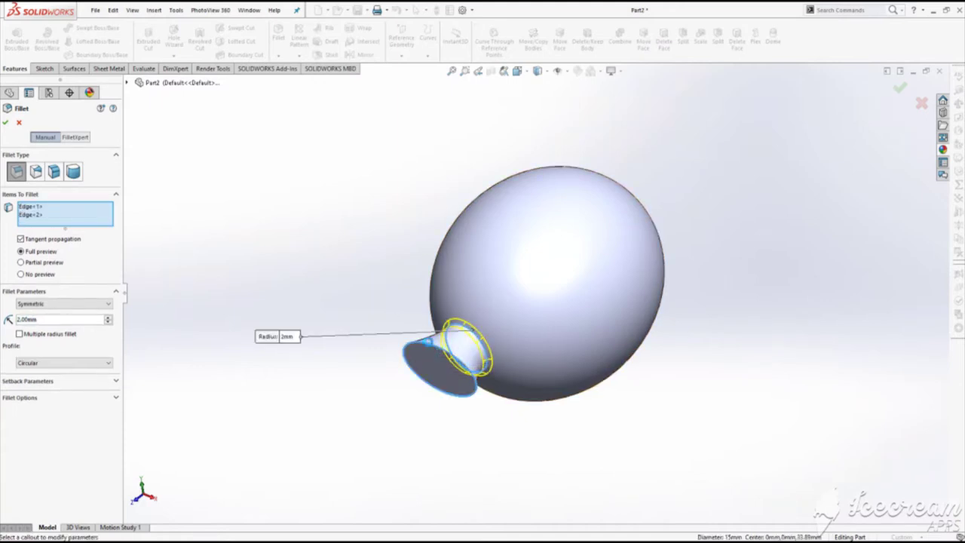
right_click(395, 365)
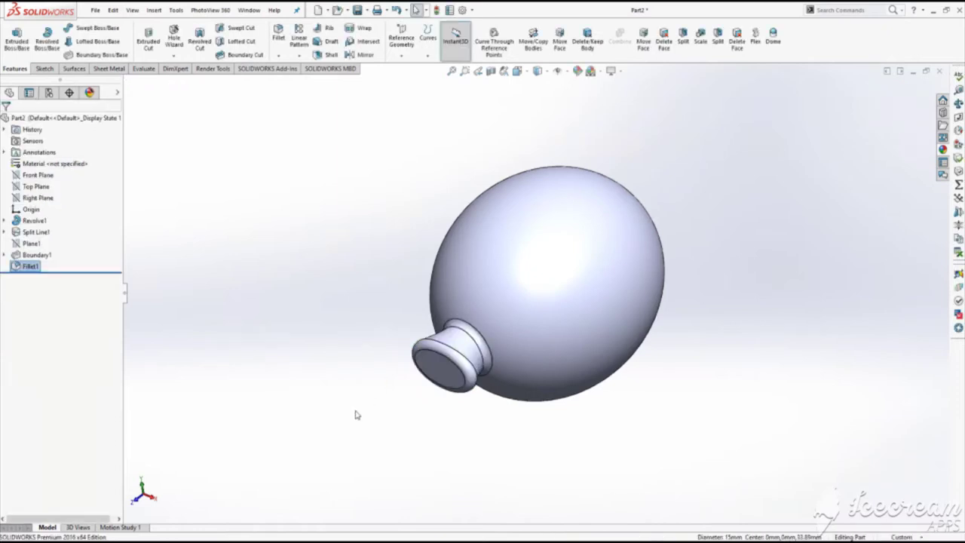
Start a sketch on the snout's end face with a vertical construction line from the origin
left_click(439, 371)
left_click(483, 340)
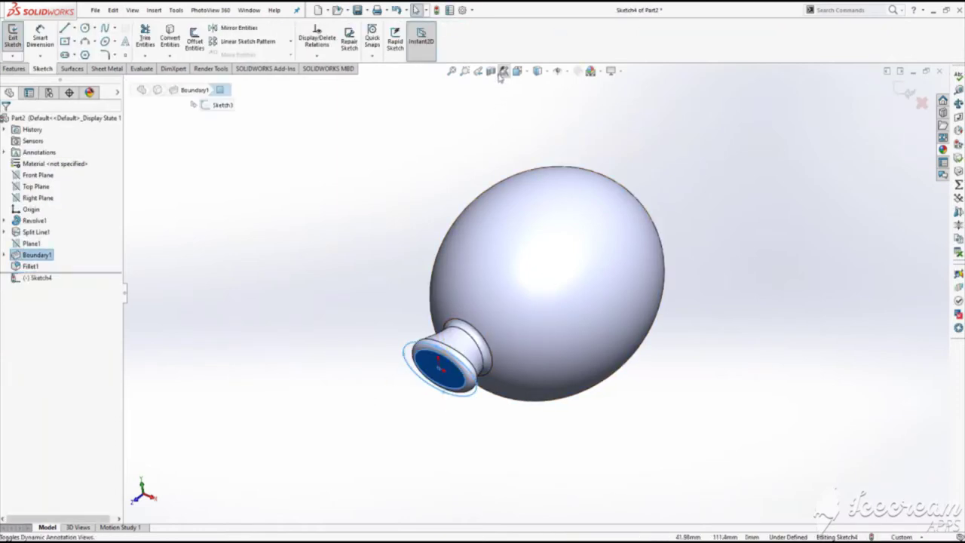
left_click(518, 70)
left_click(575, 123)
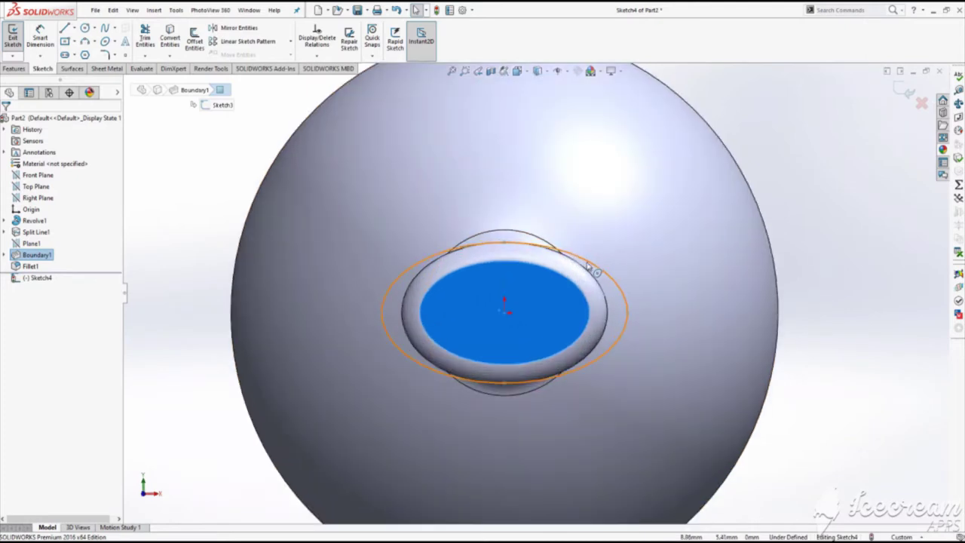
left_click(74, 28)
left_click(82, 39)
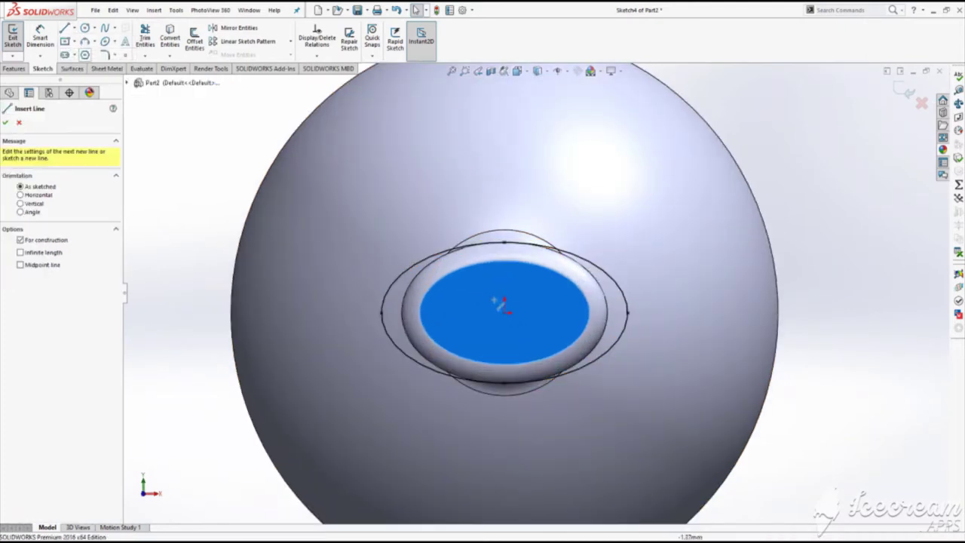
left_click_drag(505, 313, 505, 159)
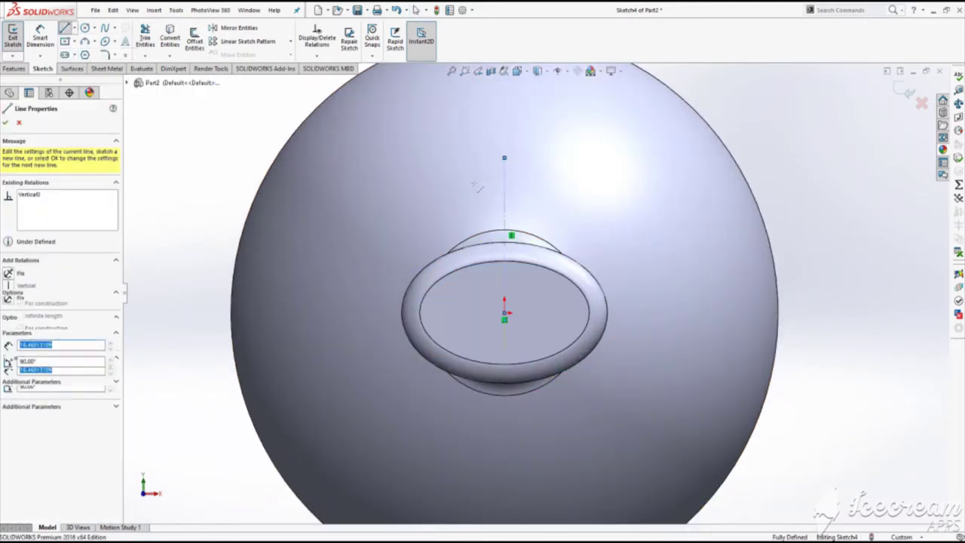
Draw a nostril circle, mirror it across the centre line, and make both centres horizontal
left_click(87, 29)
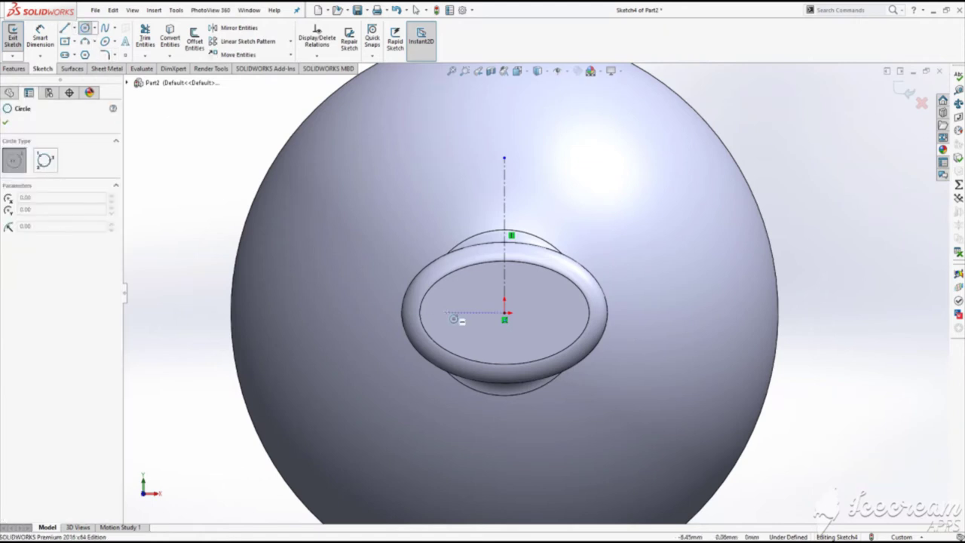
left_click(457, 313)
left_click(461, 330)
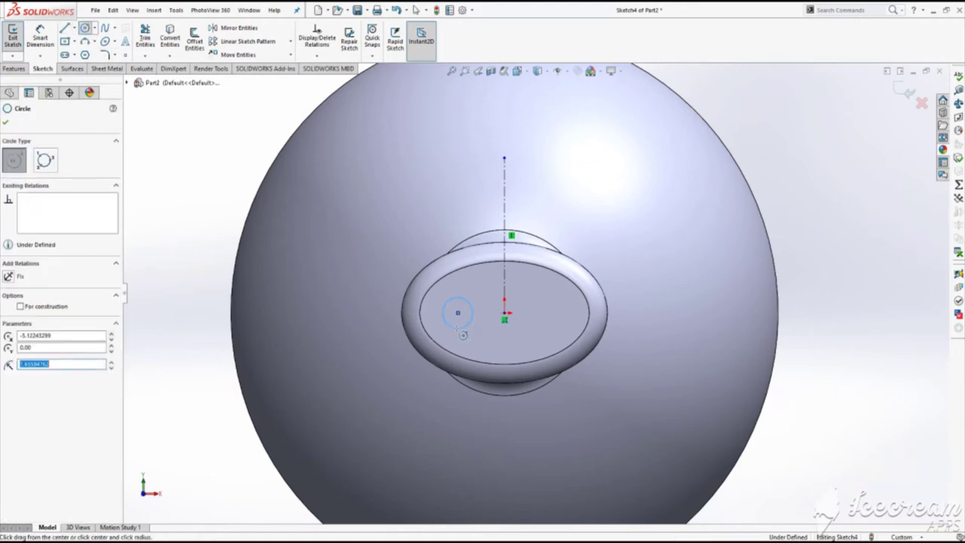
key("Escape")
left_click_drag(801, 98, 434, 331)
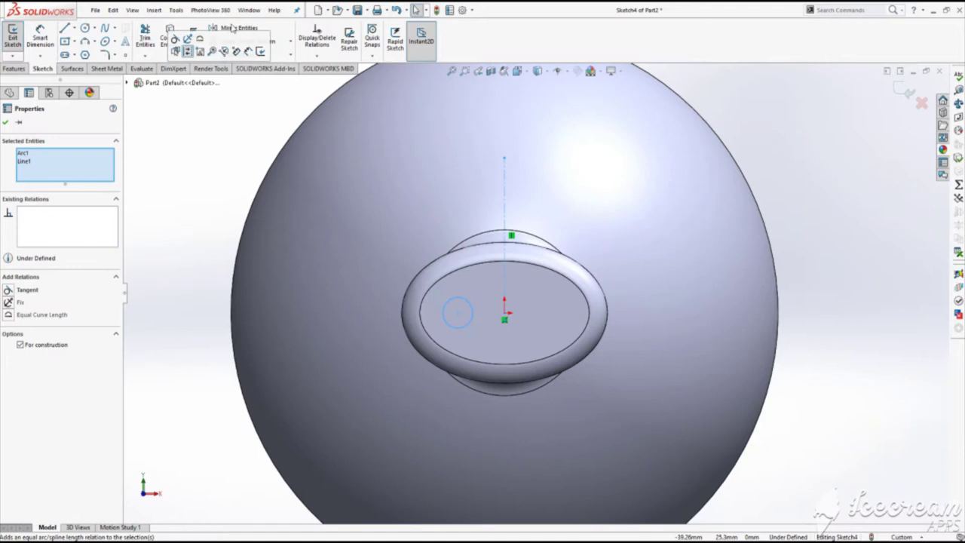
left_click(232, 28)
left_click(497, 320)
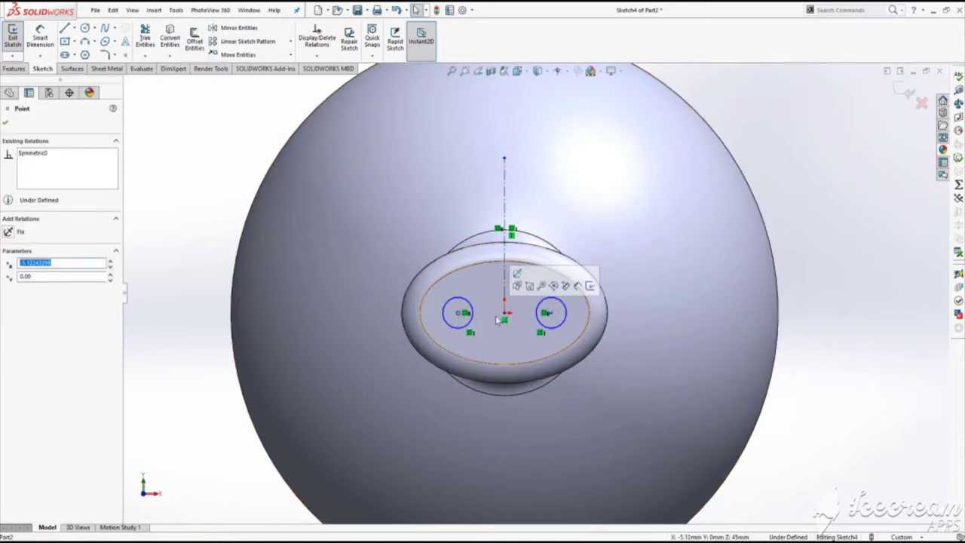
left_click(458, 313, "ctrl")
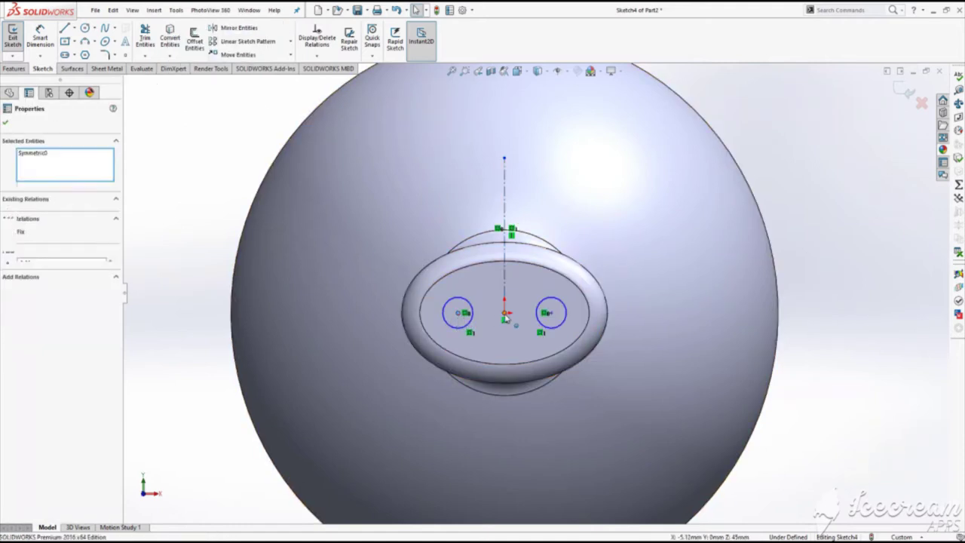
left_click(824, 302)
left_click(49, 45)
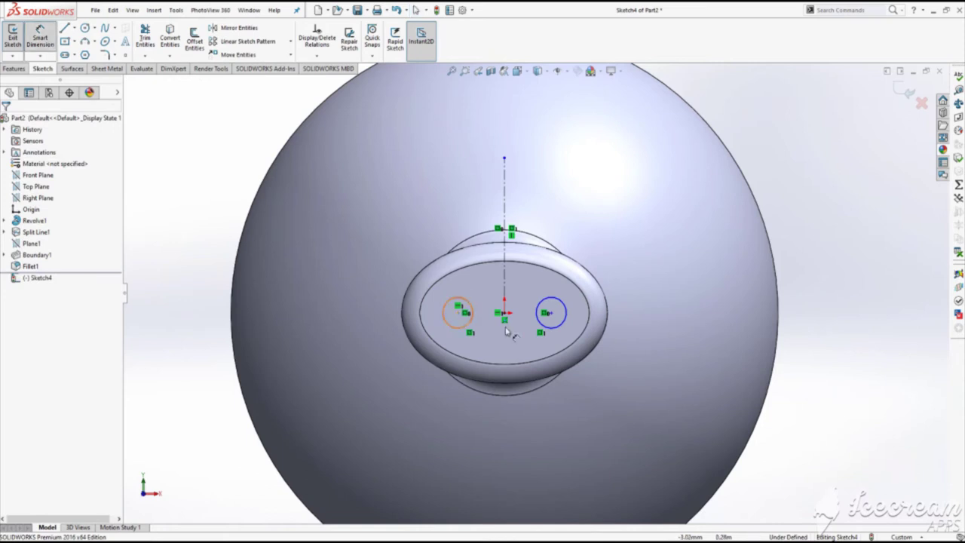
Dimension the nostrils to 3.5 mm diameter, spaced 10 mm apart
left_click(563, 305)
left_click(621, 244)
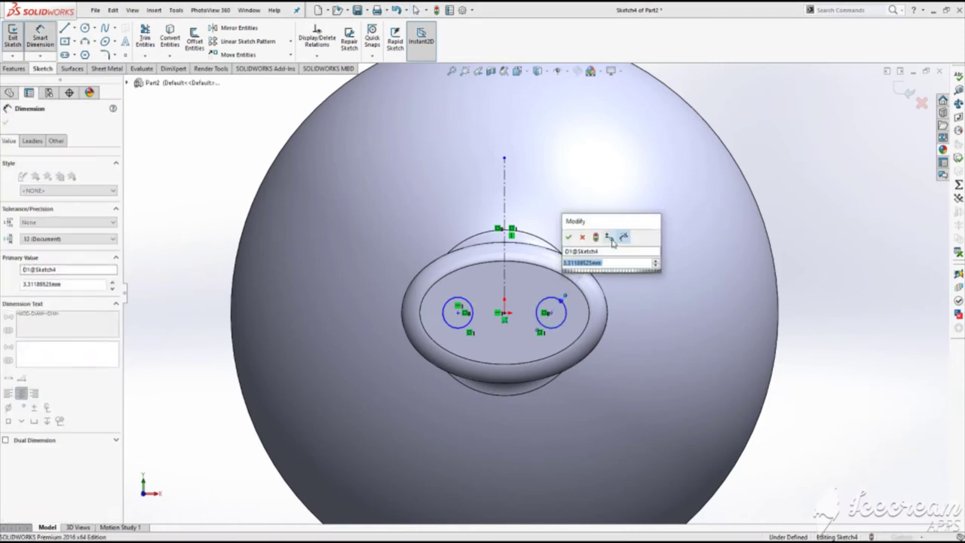
type("3.5")
key("Return")
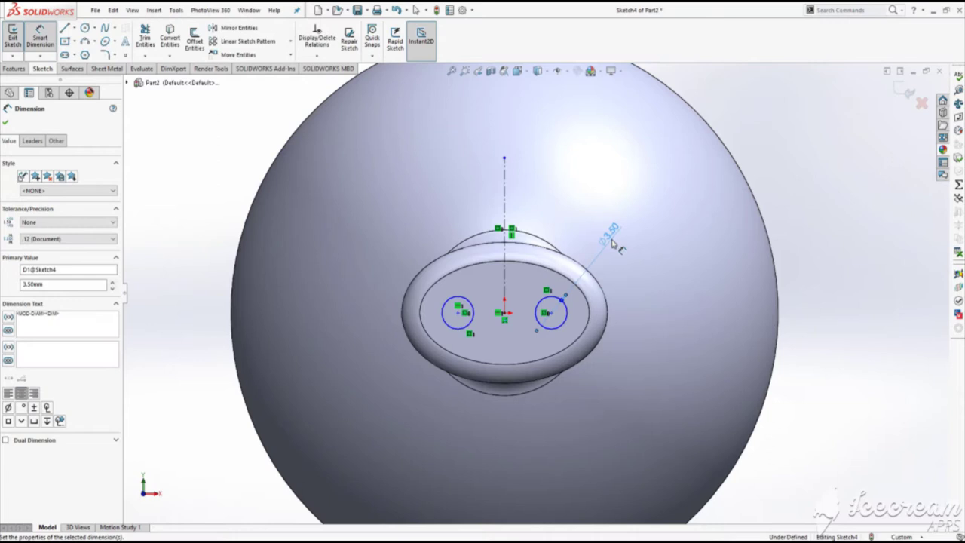
left_click(447, 323)
left_click(540, 324)
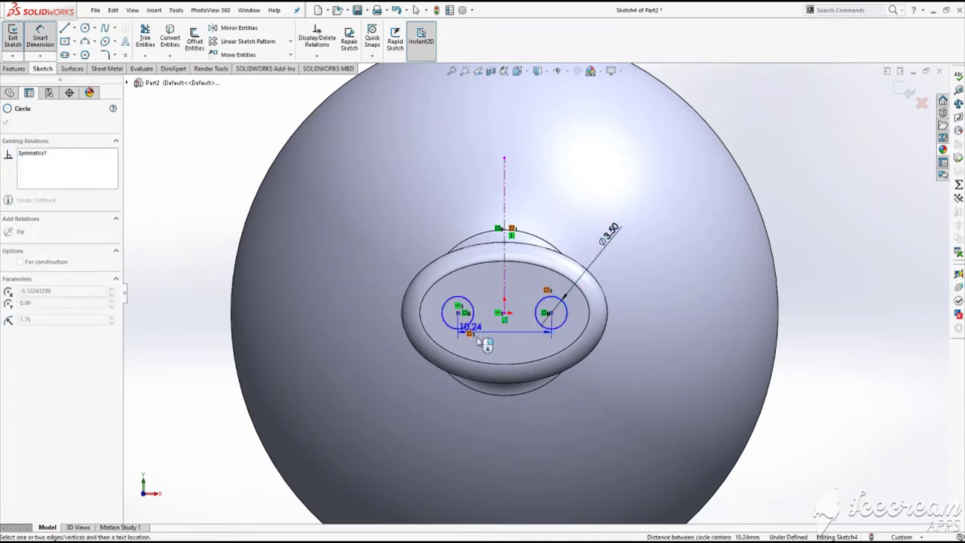
left_click(521, 453)
type("10.24486599mm")
key("Return")
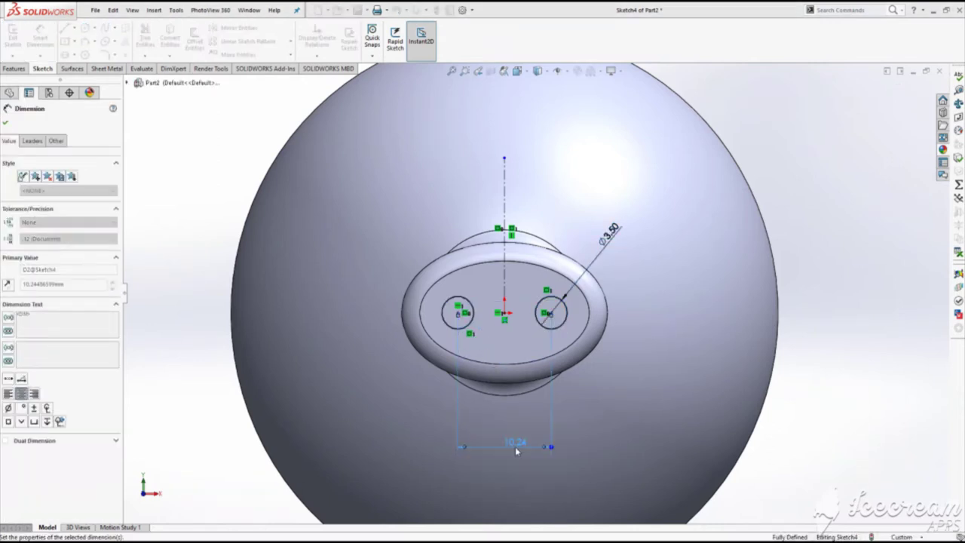
Extrude-cut the nostril sketch into the snout as holes
scroll(526, 359, "up", 3)
middle_click_drag(527, 359, 168, 170)
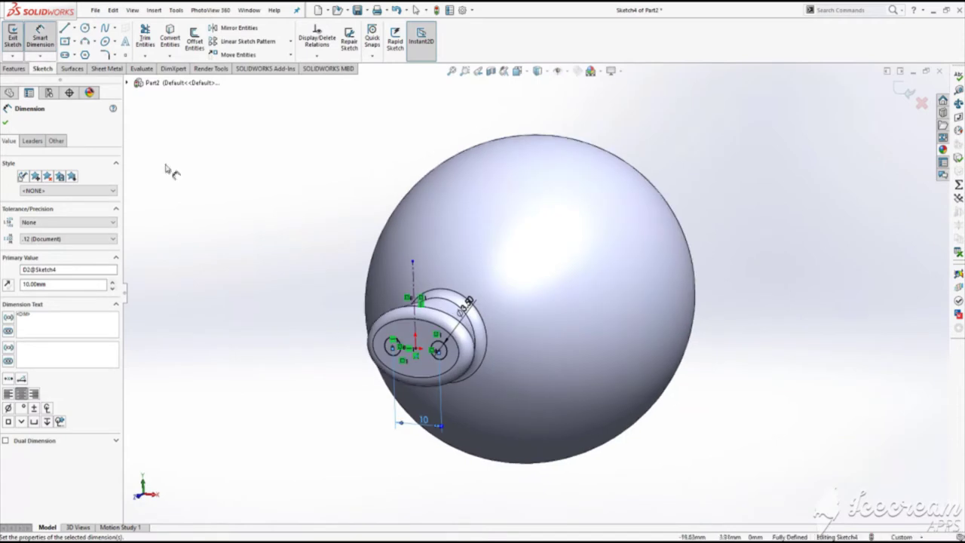
left_click(12, 69)
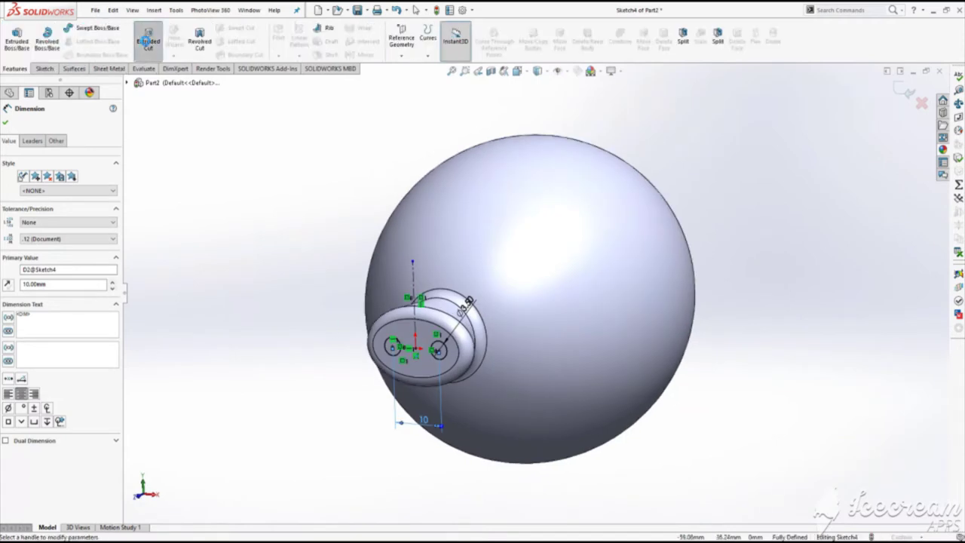
left_click(146, 41)
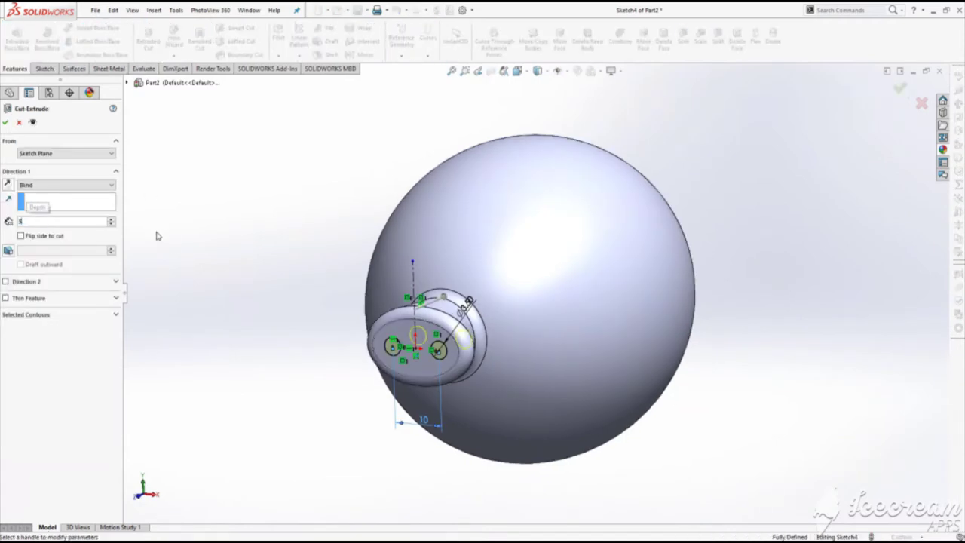
key("Return")
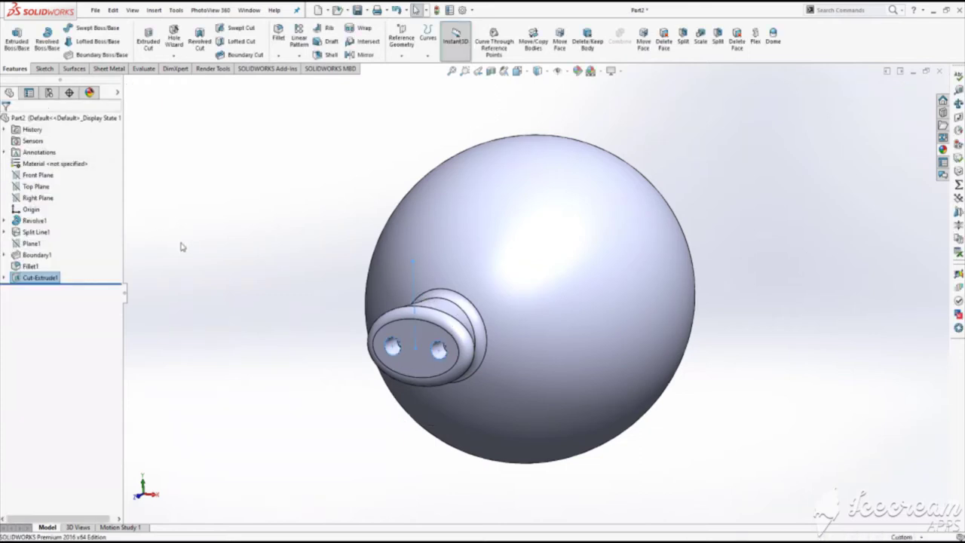
Start a Front Plane sketch with a vertical centerline from the origin to the sphere's top
left_click(37, 175)
left_click(59, 161)
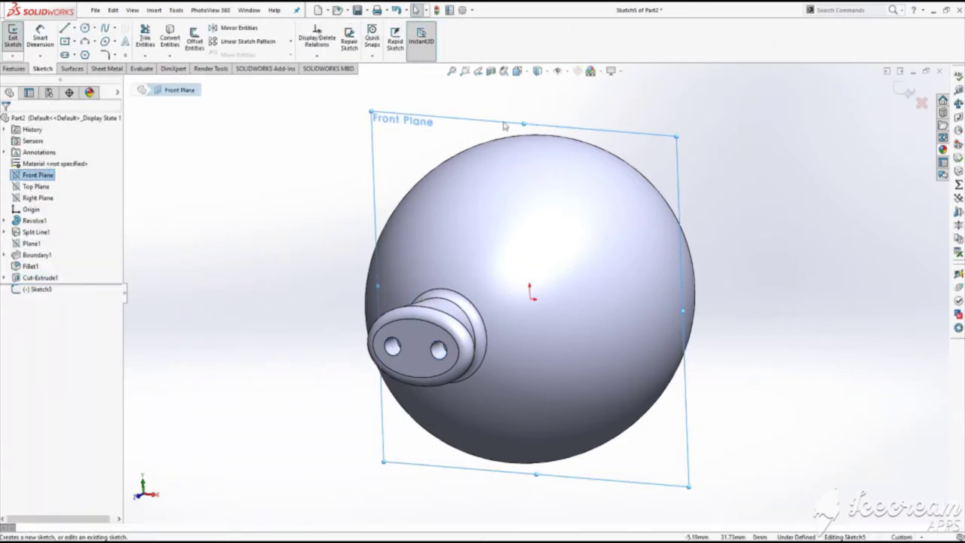
left_click(519, 73)
left_click(566, 124)
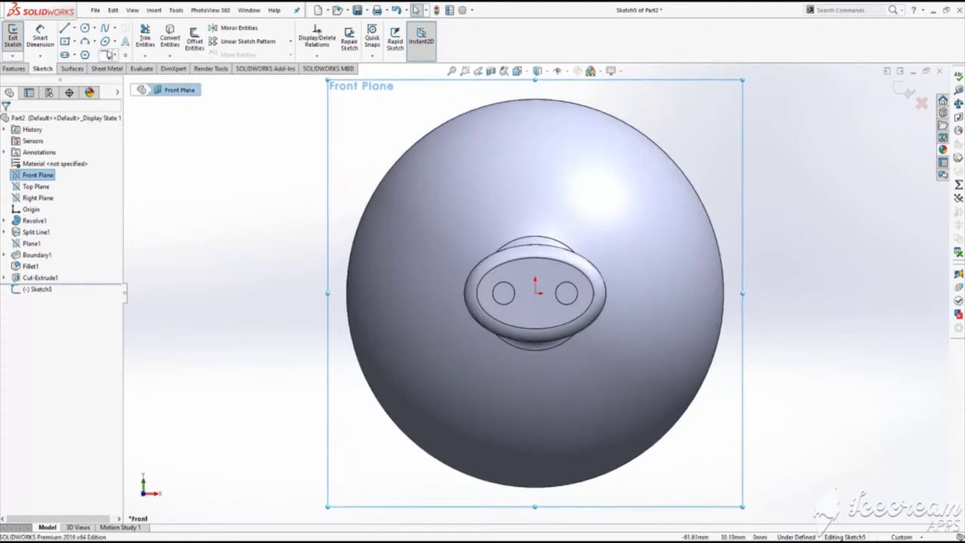
left_click(74, 28)
left_click(79, 40)
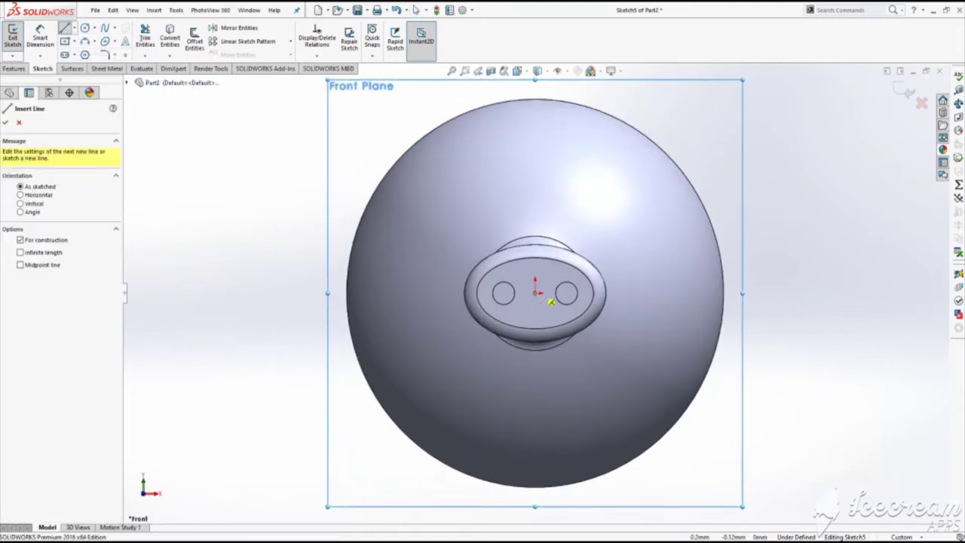
left_click(535, 293)
left_click(535, 88)
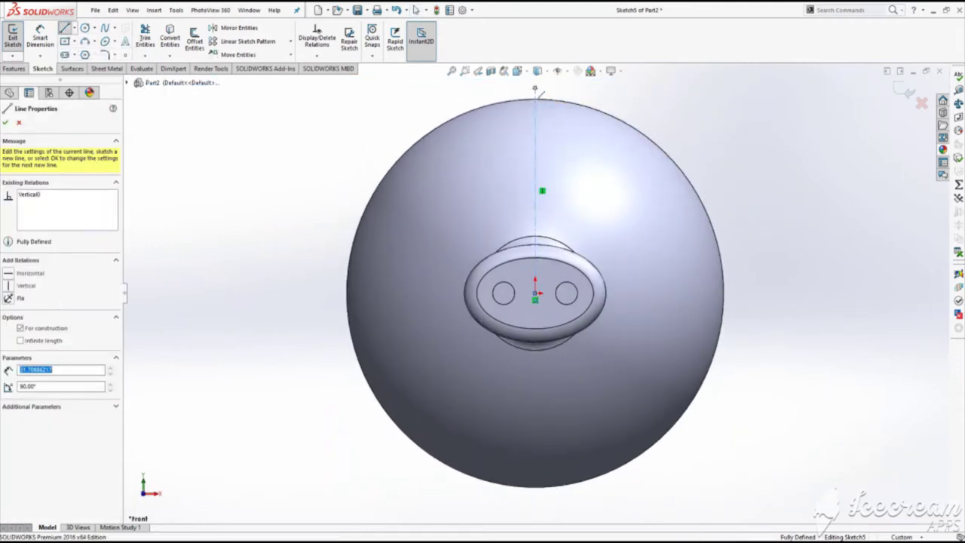
Draw an eye ellipse above-right of the snout and mirror it across the centerline
left_click(105, 41)
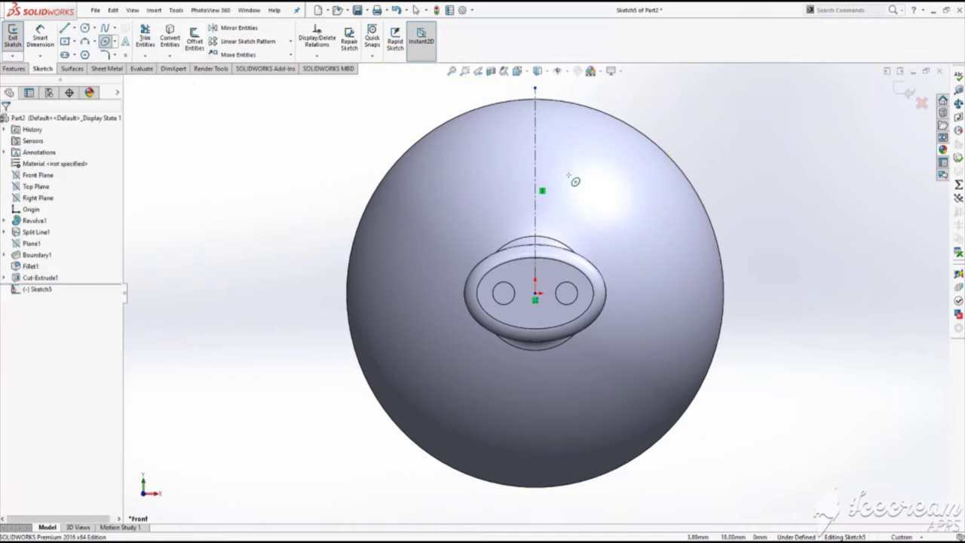
left_click(583, 170)
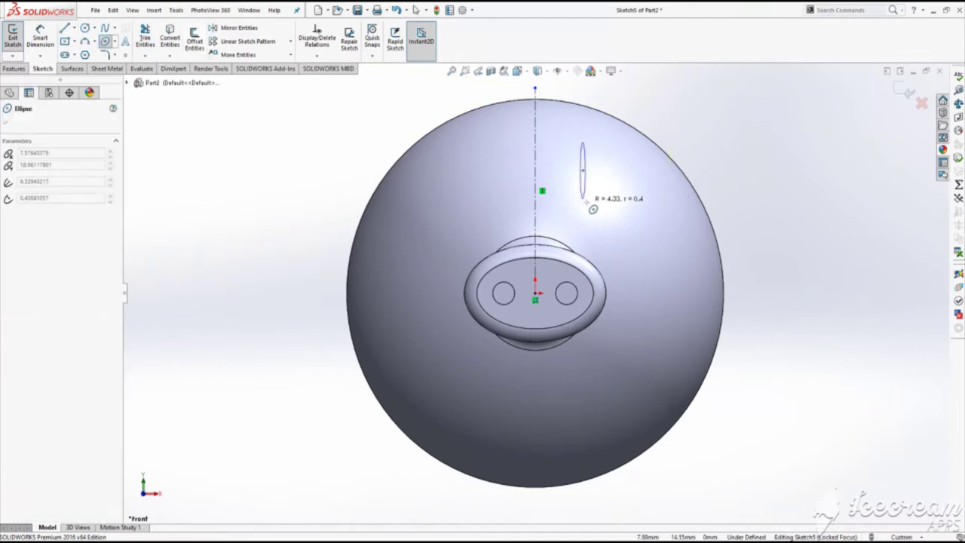
left_click(605, 226)
key("Escape")
left_click_drag(694, 88, 472, 213)
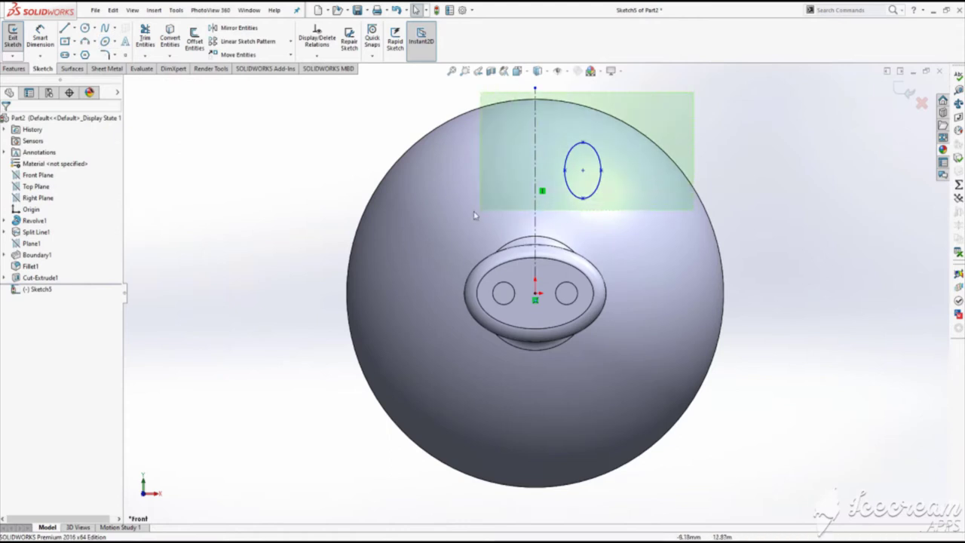
left_click(225, 29)
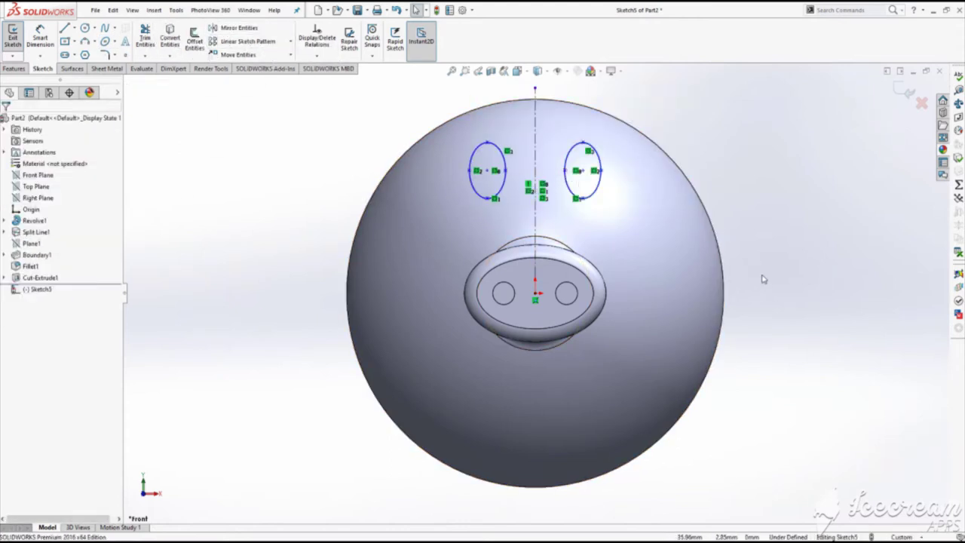
Dimension the right eye ellipse 7.5 mm wide and 10 mm tall
key("d")
left_click(565, 172)
left_click(582, 171)
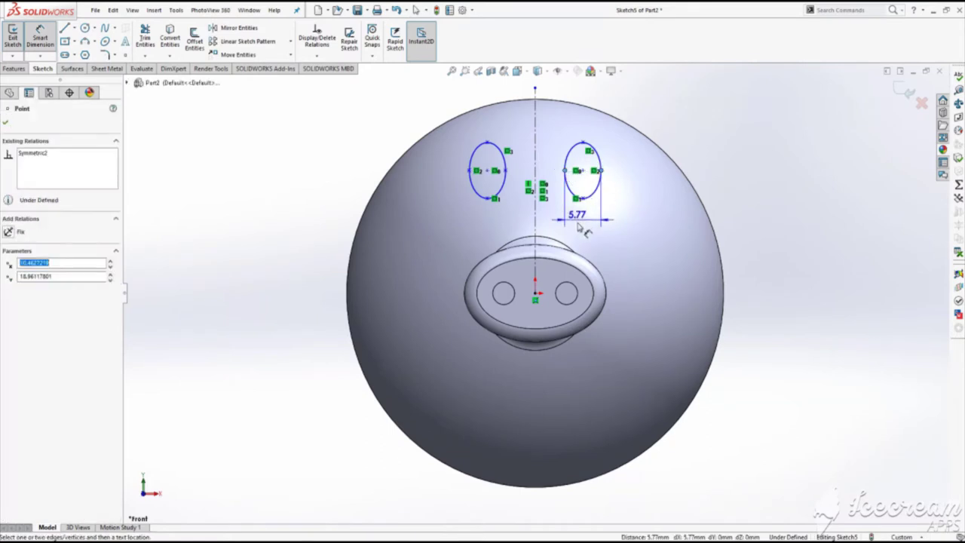
left_click(585, 230)
type("7.5")
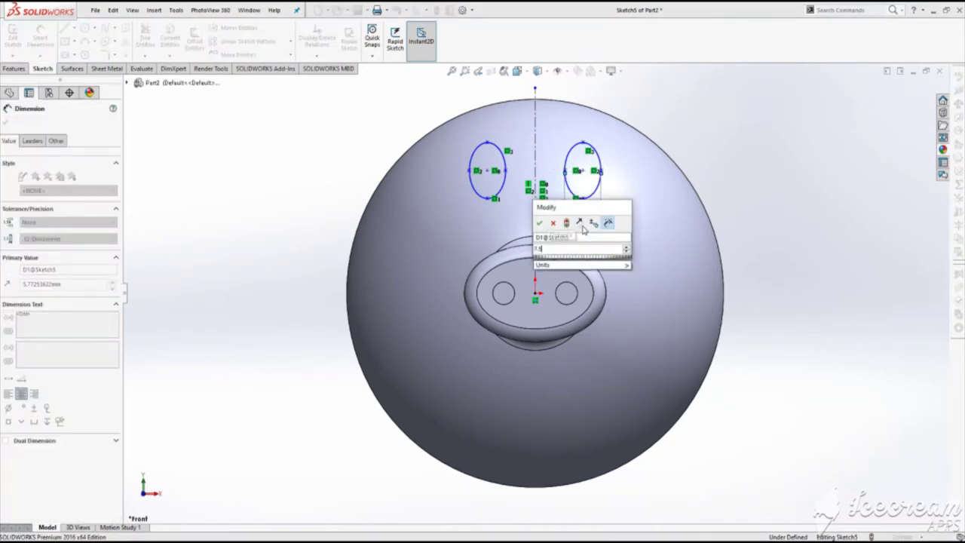
key("Return")
left_click(582, 207)
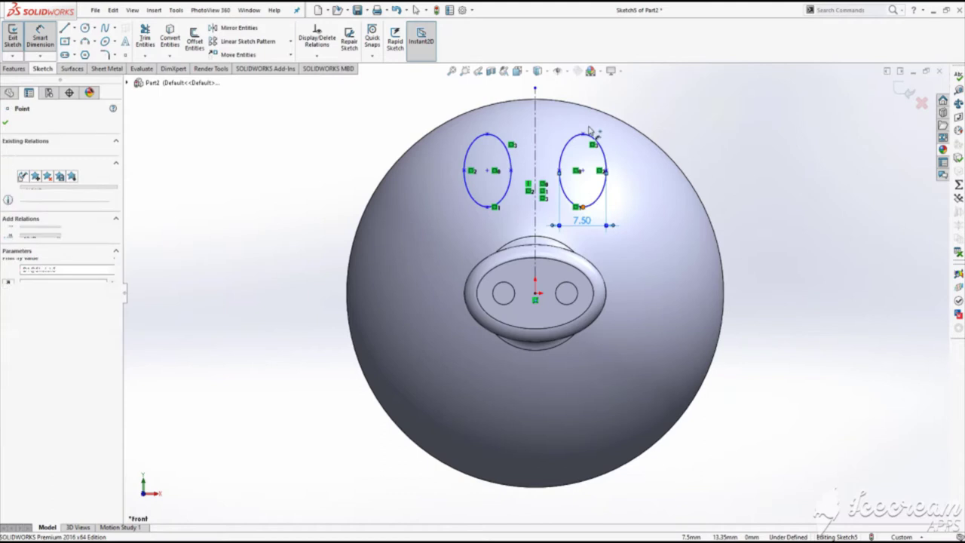
left_click(582, 135)
left_click(720, 184)
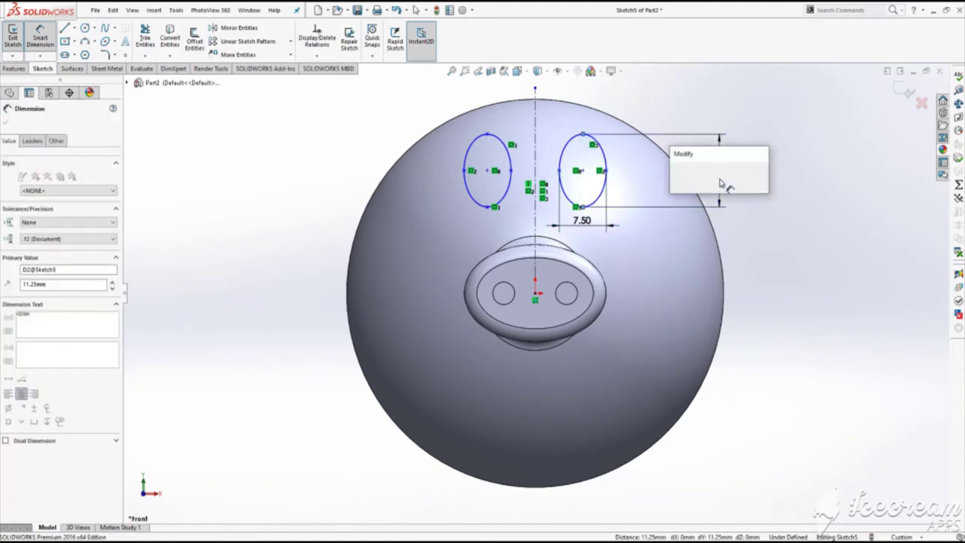
type("10")
key("Return")
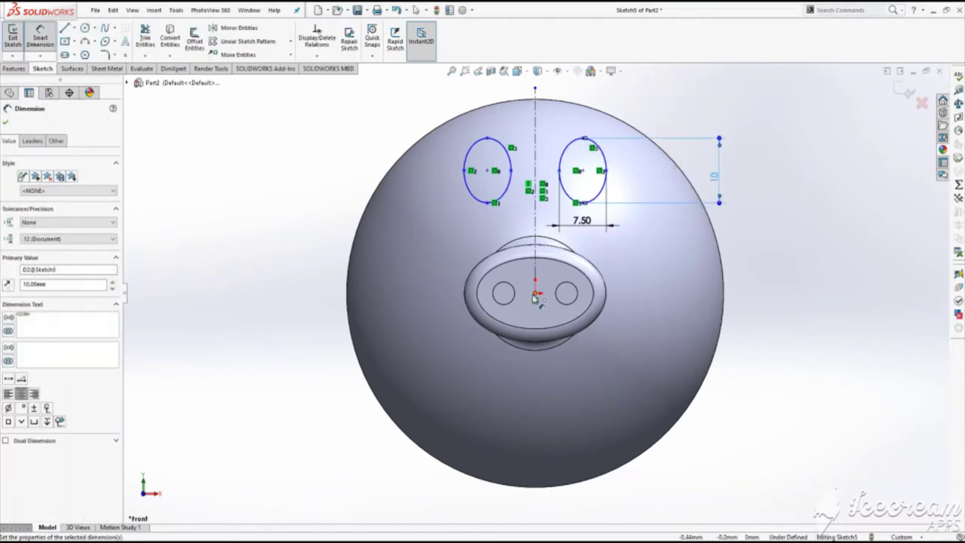
Place the eye centres 18.6 mm above the origin and 16.7 mm apart
left_click(535, 298)
left_click(581, 172)
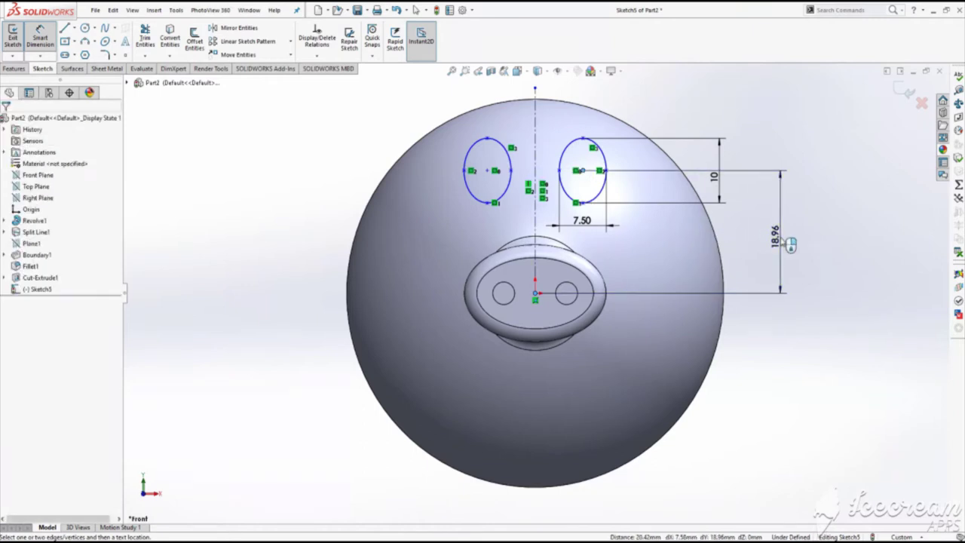
left_click(781, 242)
type("18.6")
key("Return")
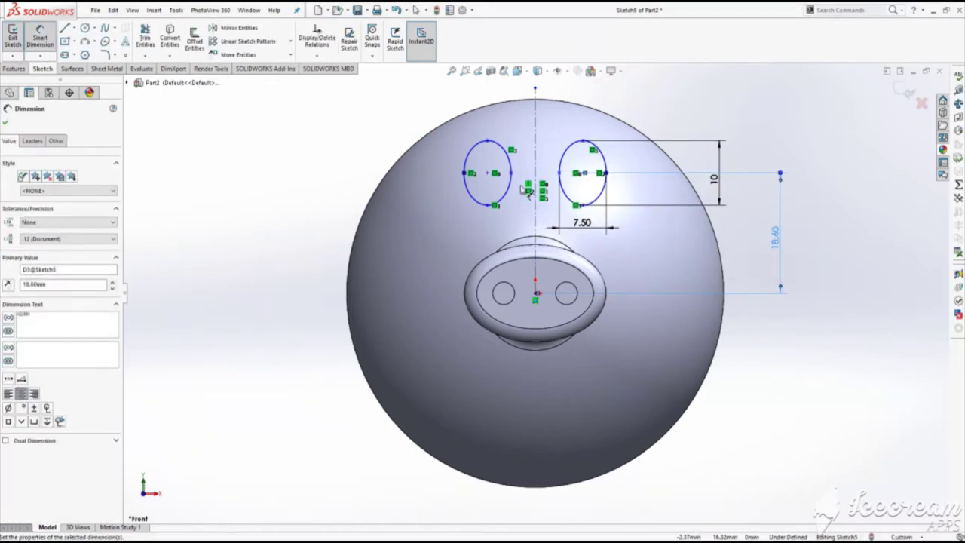
left_click(488, 174)
left_click(582, 175)
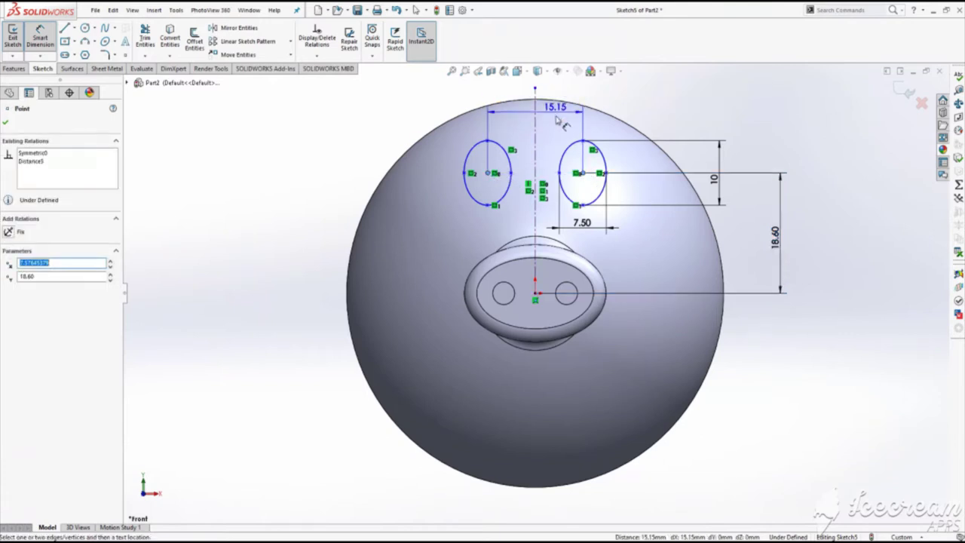
key("f")
left_click(548, 133)
type("16.7")
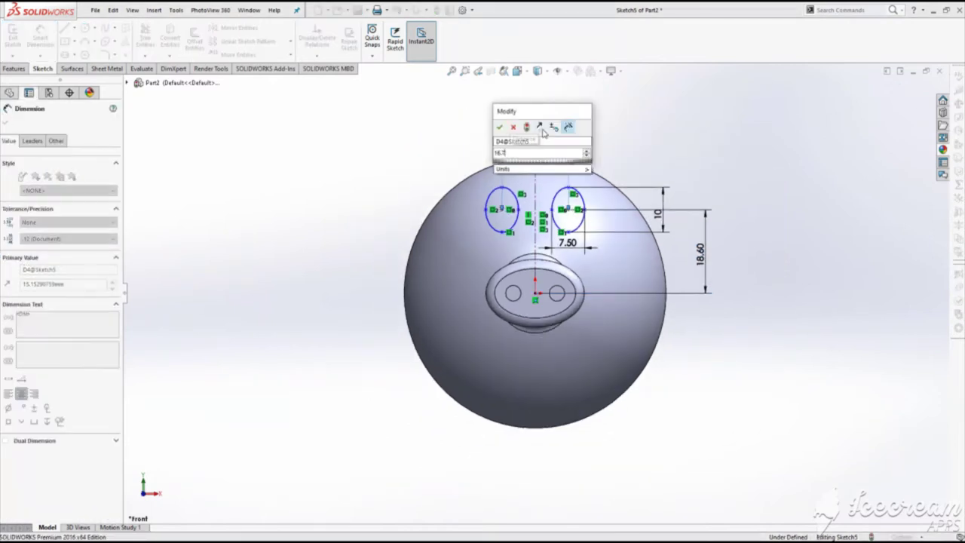
key("Return")
scroll(684, 256, "up", 3)
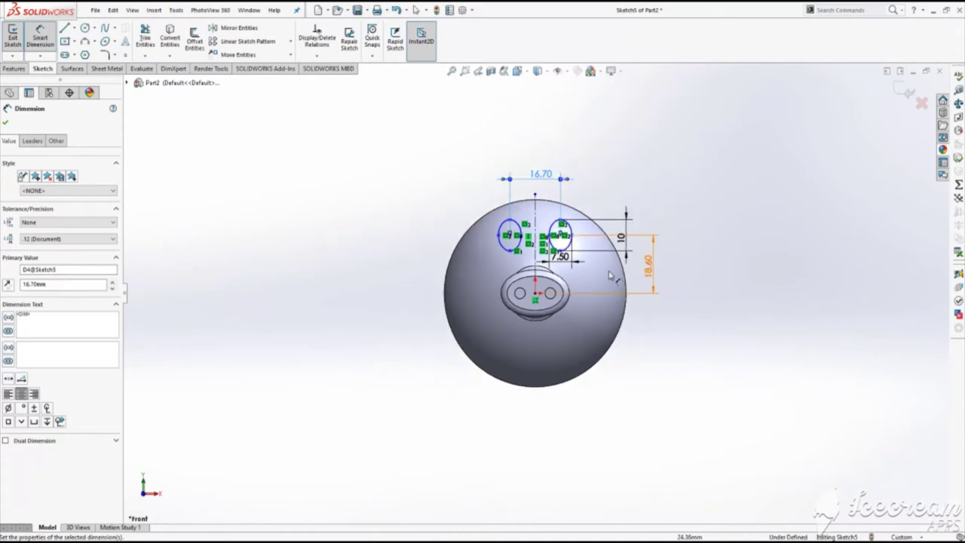
middle_click_drag(664, 264, 543, 256)
left_click(15, 69)
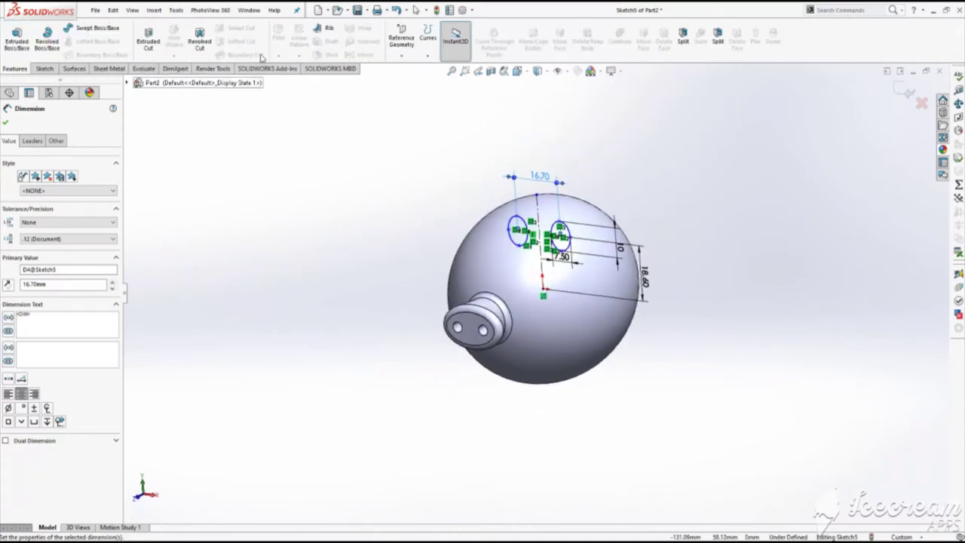
Split the sphere face with a Split Line projecting both eye ellipses onto it
left_click(427, 34)
left_click(443, 68)
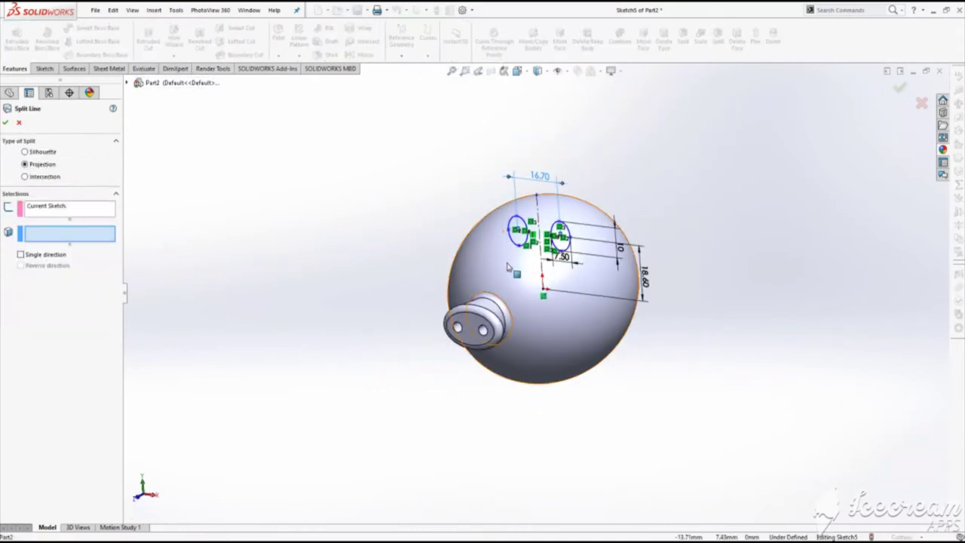
left_click(512, 305)
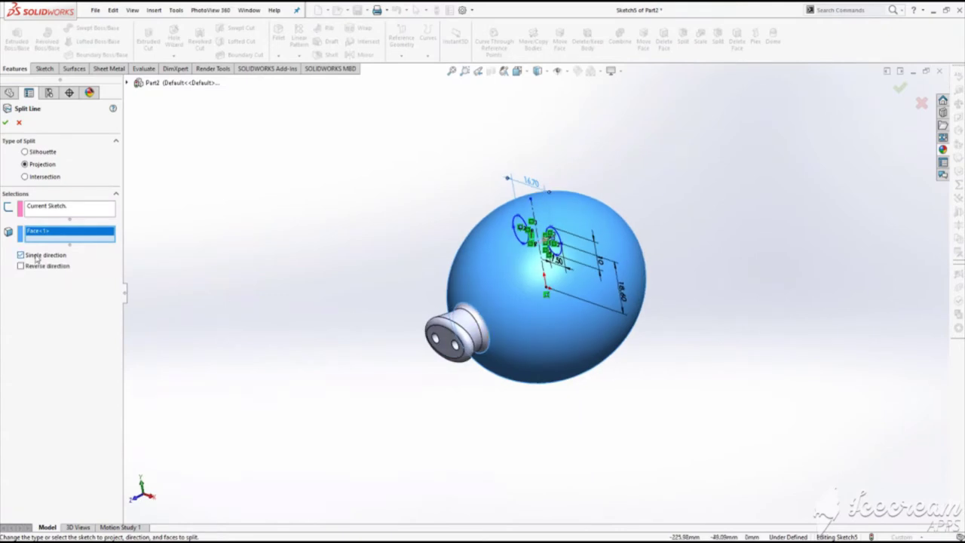
left_click(6, 123)
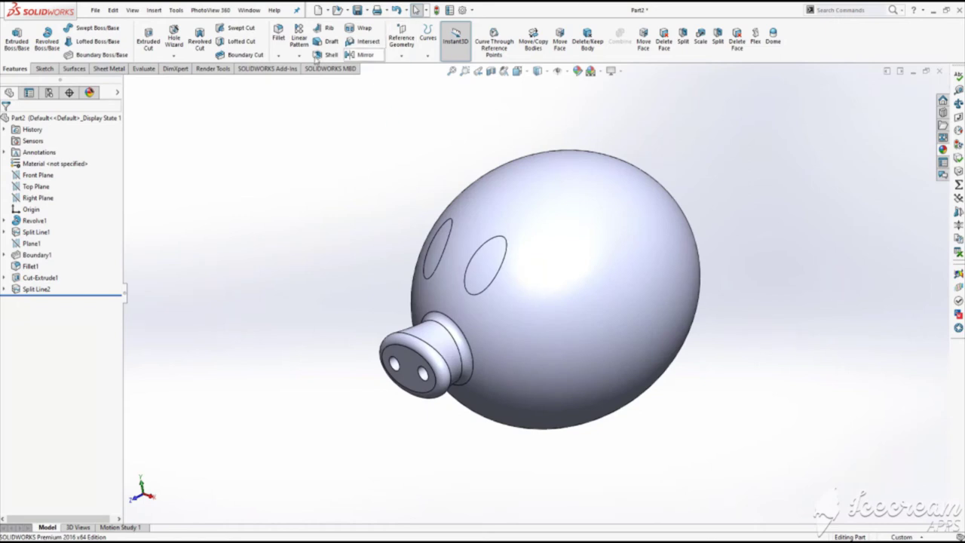
Copy both oval eye faces as a 0 mm offset surface
left_click(69, 68)
left_click(215, 42)
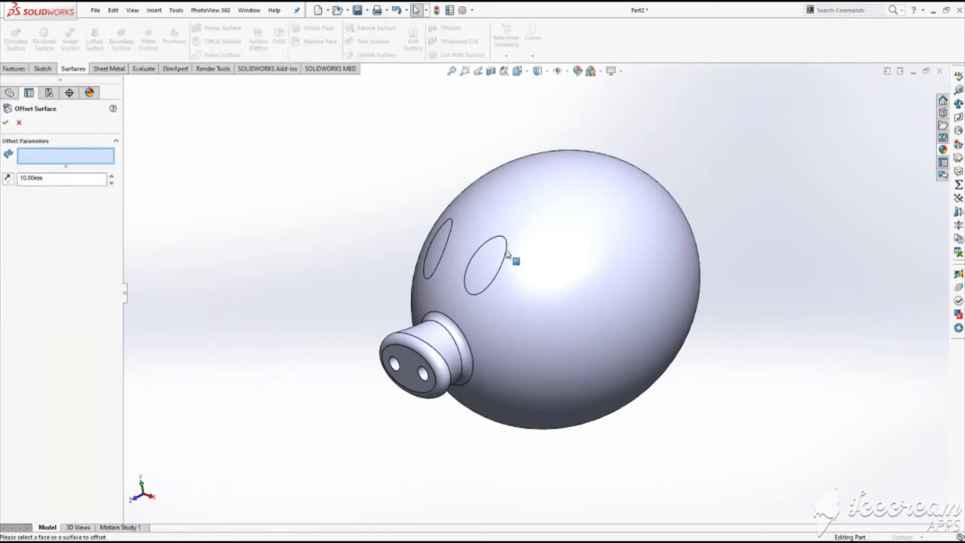
left_click(478, 263)
left_click(435, 257)
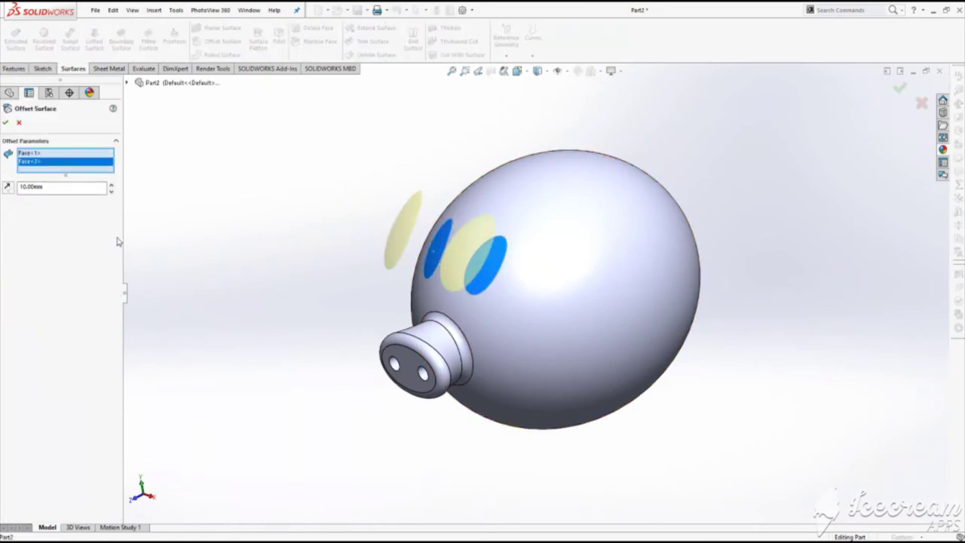
left_click(62, 191)
type("0")
key("Return")
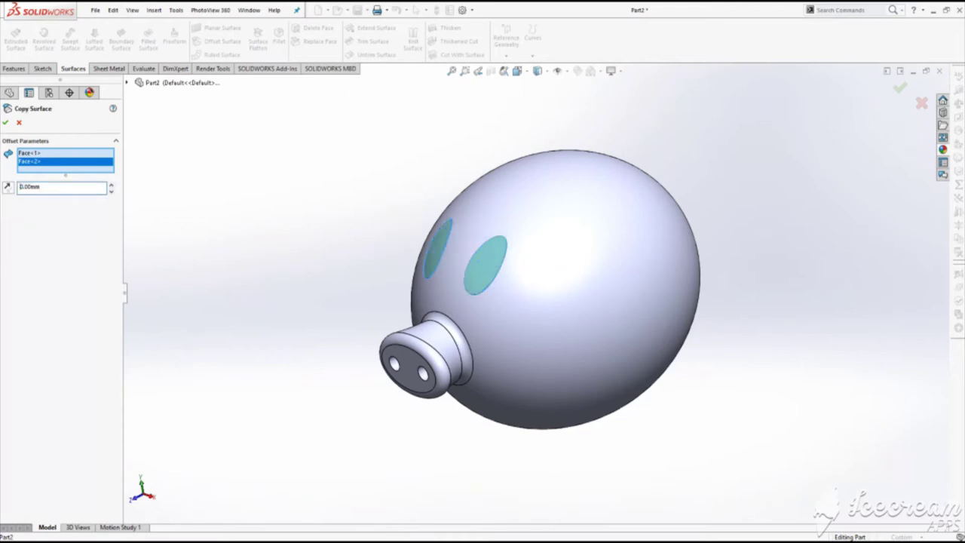
Thicken the right and left oval surfaces into solid eye patches
left_click(450, 28)
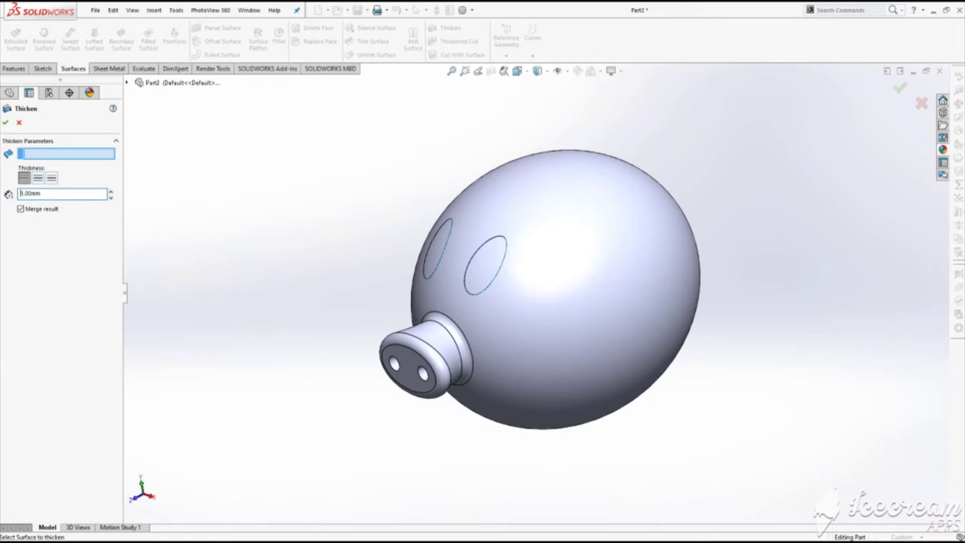
left_click(490, 284)
key("Return")
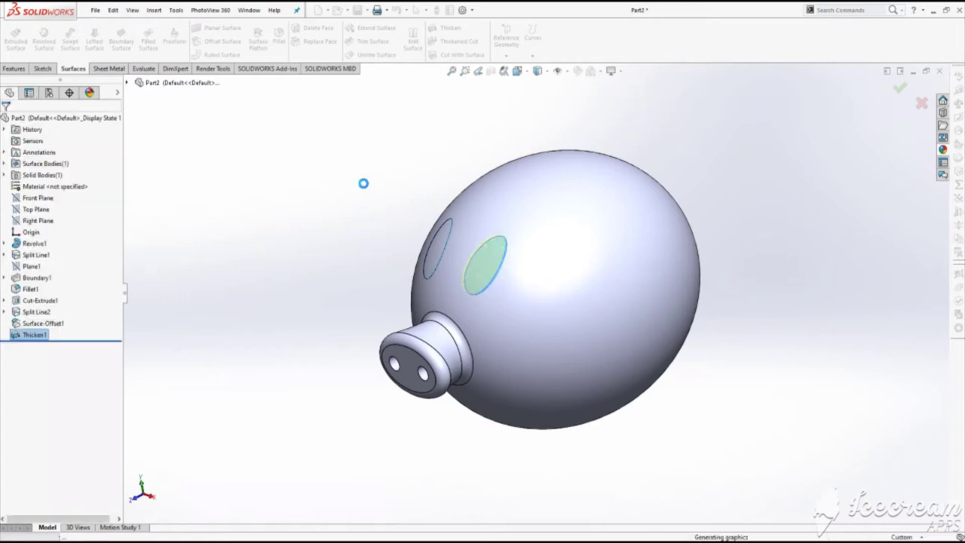
key("Return")
left_click(434, 263)
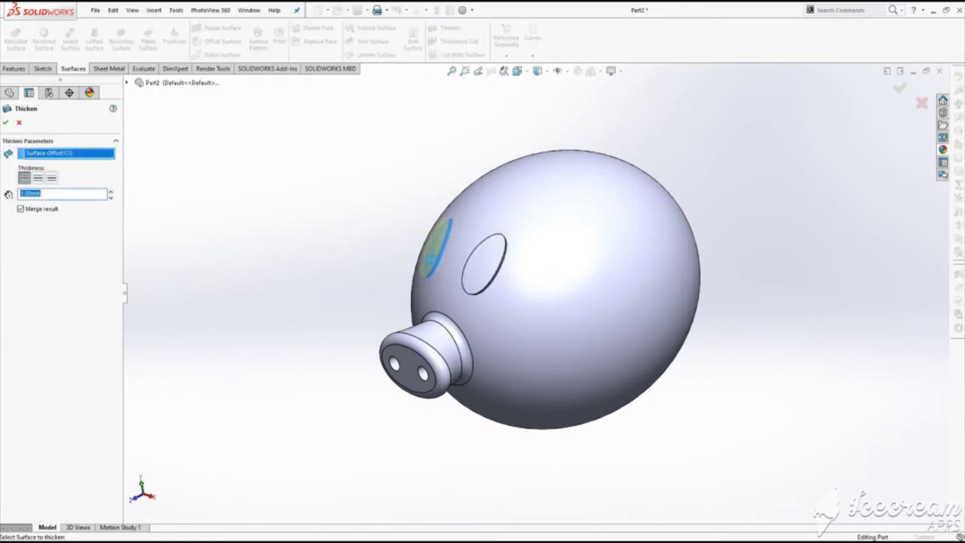
key("Return")
Round both eye patch faces with a 1 mm fillet
left_click(8, 70)
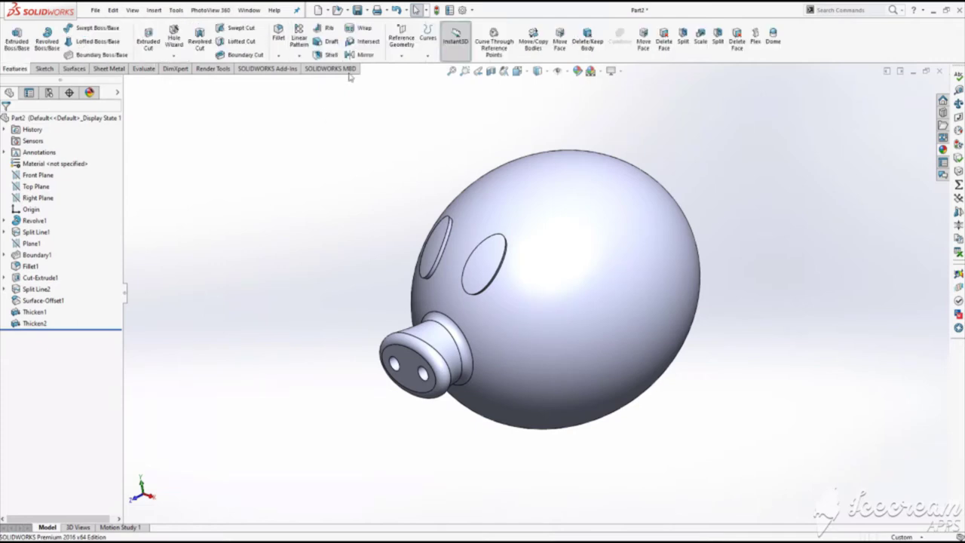
type("1")
key("Return")
left_click(483, 279)
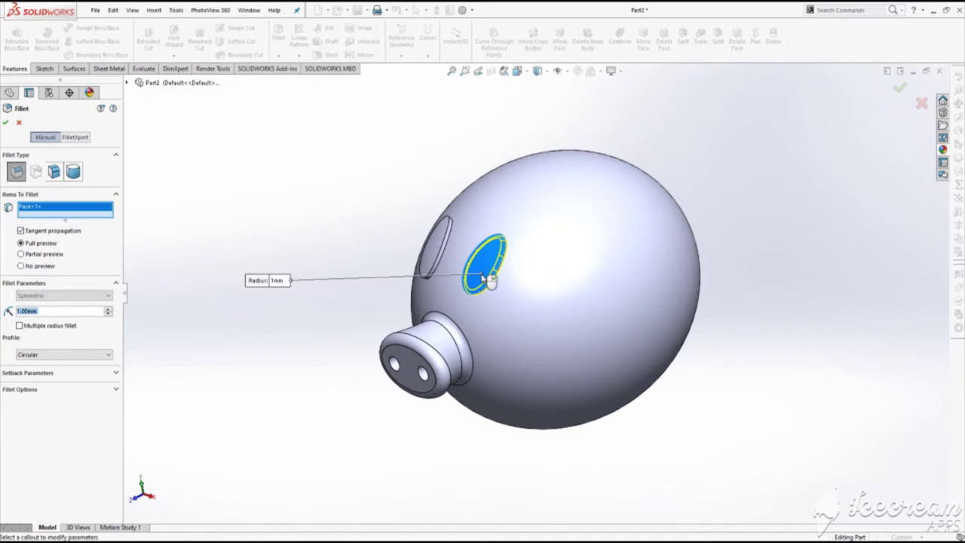
left_click(439, 246)
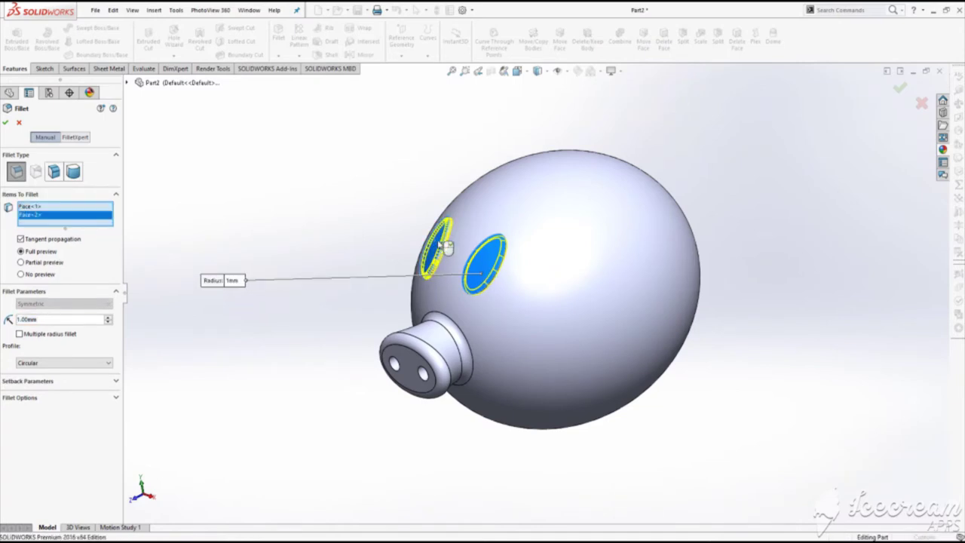
right_click(307, 204)
Create Plane2 offset 10 mm from the Front Plane
scroll(324, 222, "up", 2)
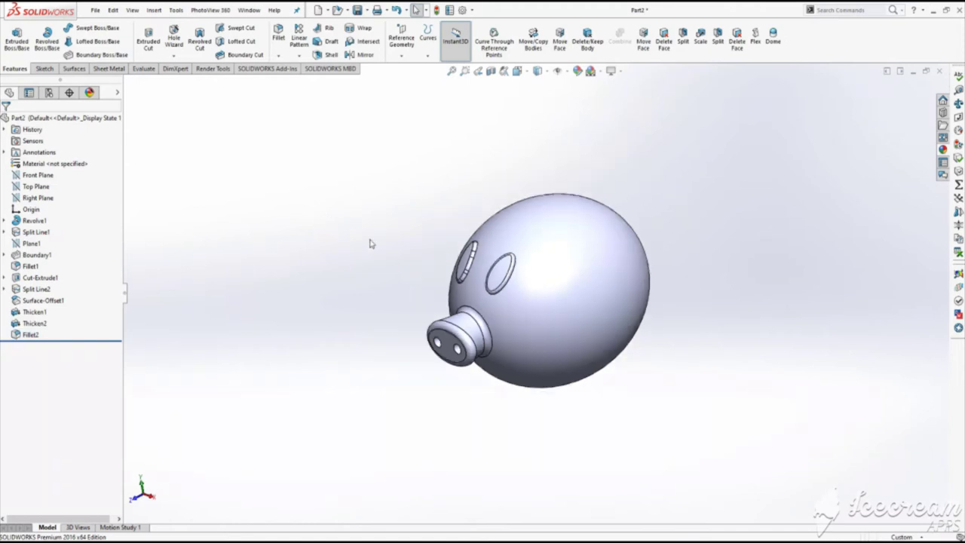
left_click(38, 175)
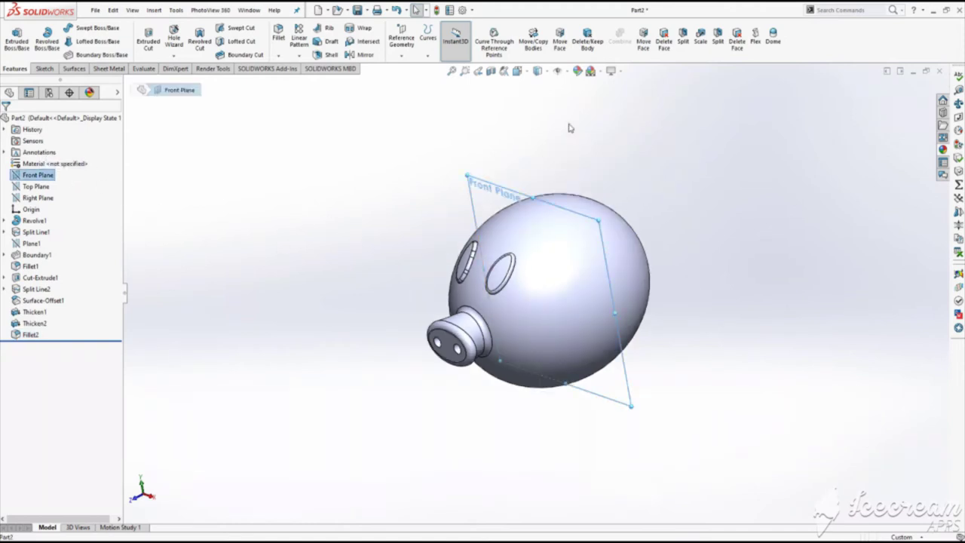
left_click(400, 46)
left_click(410, 68)
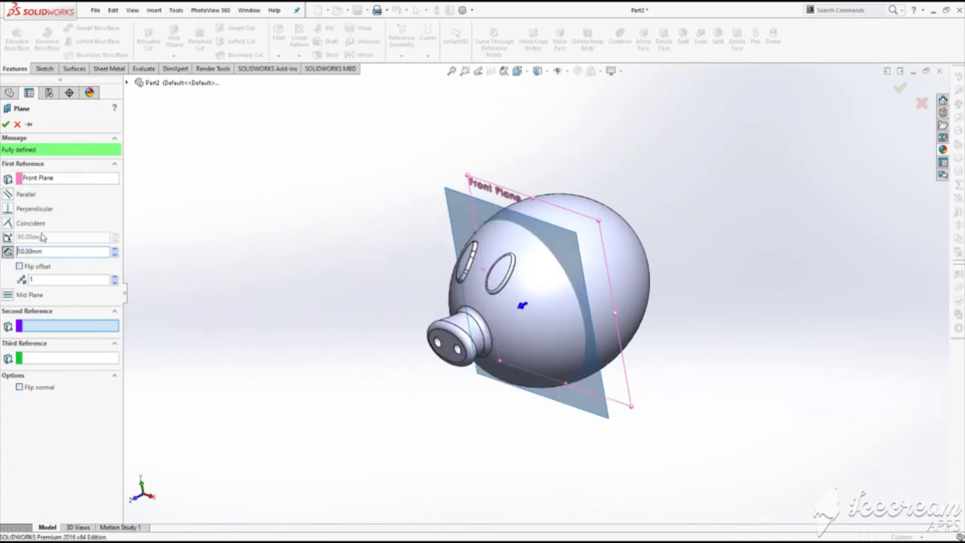
key("Return")
Start a sketch on Plane2 with the sphere's intersection curve converted, viewed face-on
left_click(43, 68)
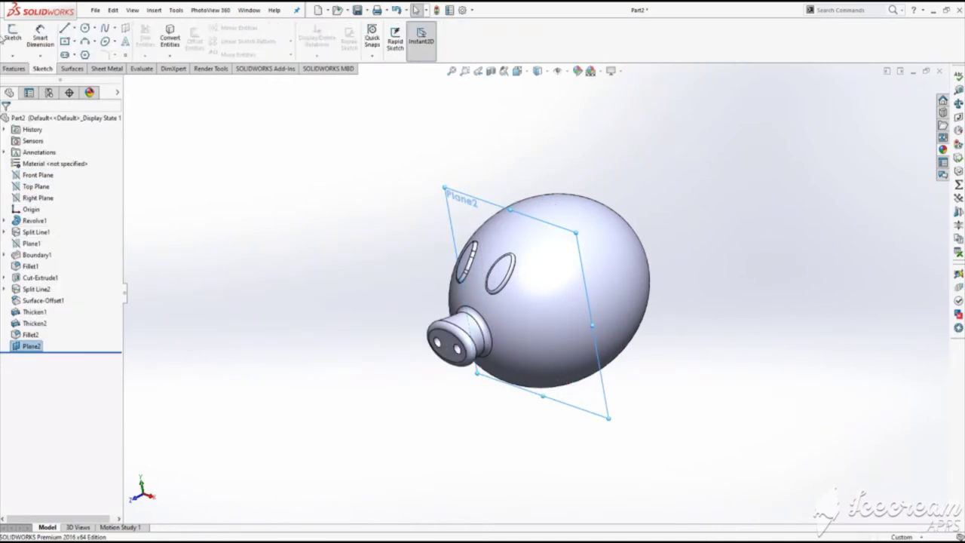
left_click(12, 37)
left_click(171, 54)
left_click(189, 78)
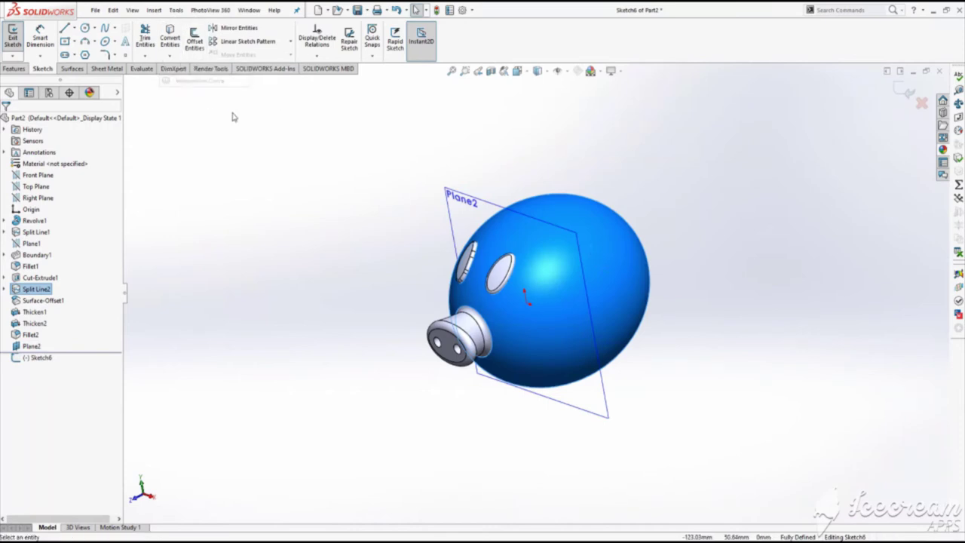
left_click(519, 71)
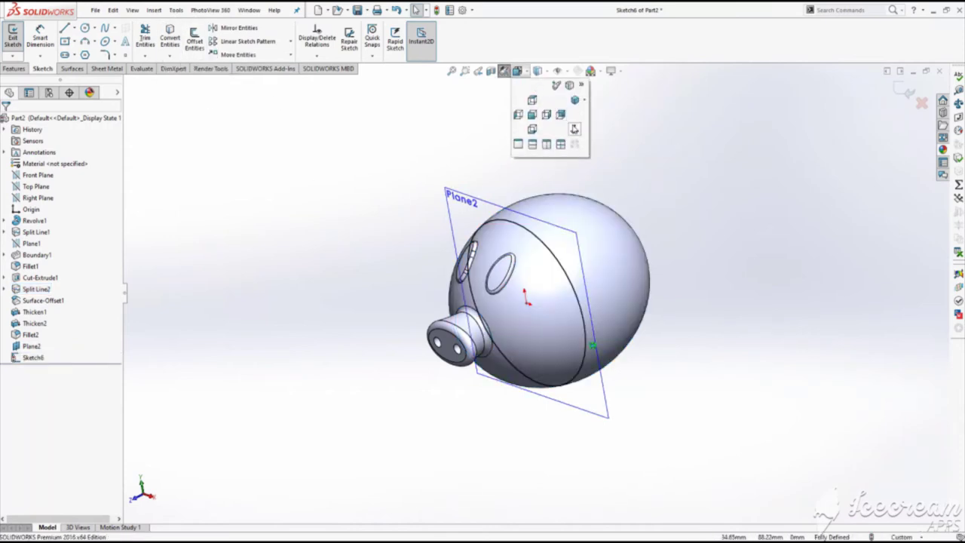
left_click(575, 129)
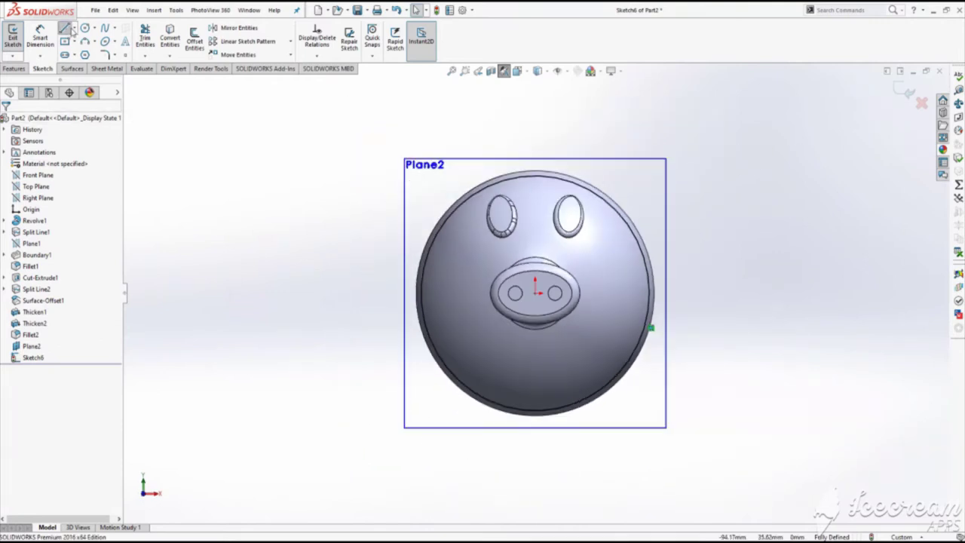
Draw vertical and angled construction lines from the centre, dimensioned about 27.05° apart
left_click(66, 28)
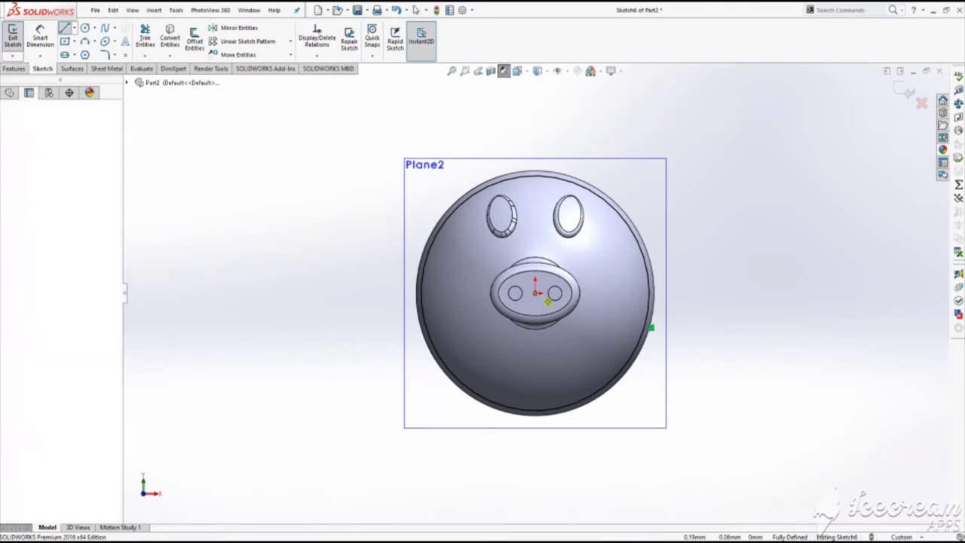
left_click(536, 293)
left_click(625, 112)
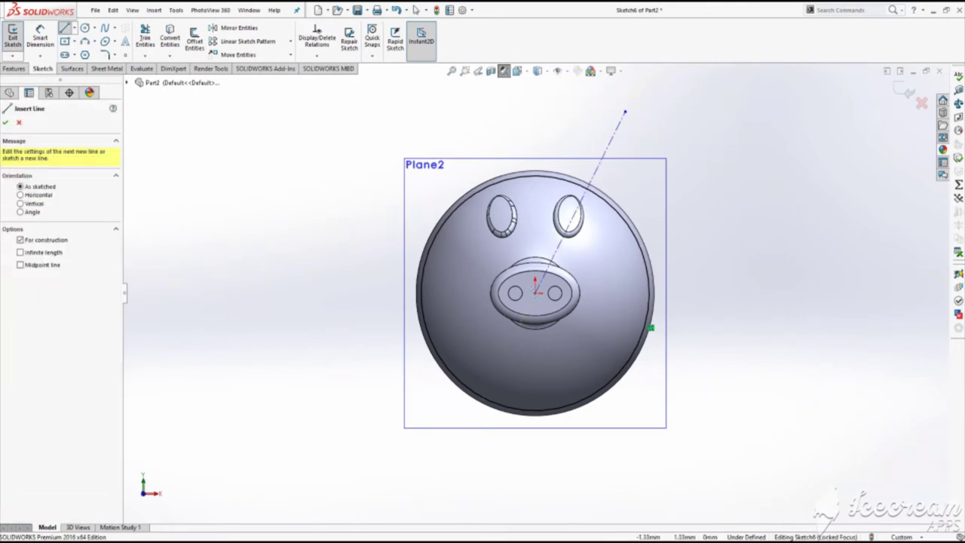
left_click(535, 292)
left_click(536, 104)
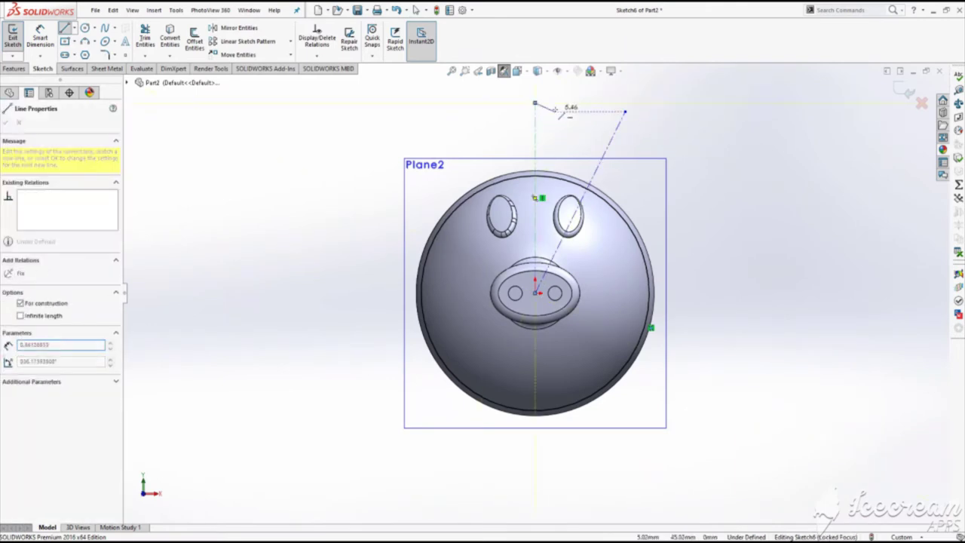
left_click(570, 221)
left_click(536, 196)
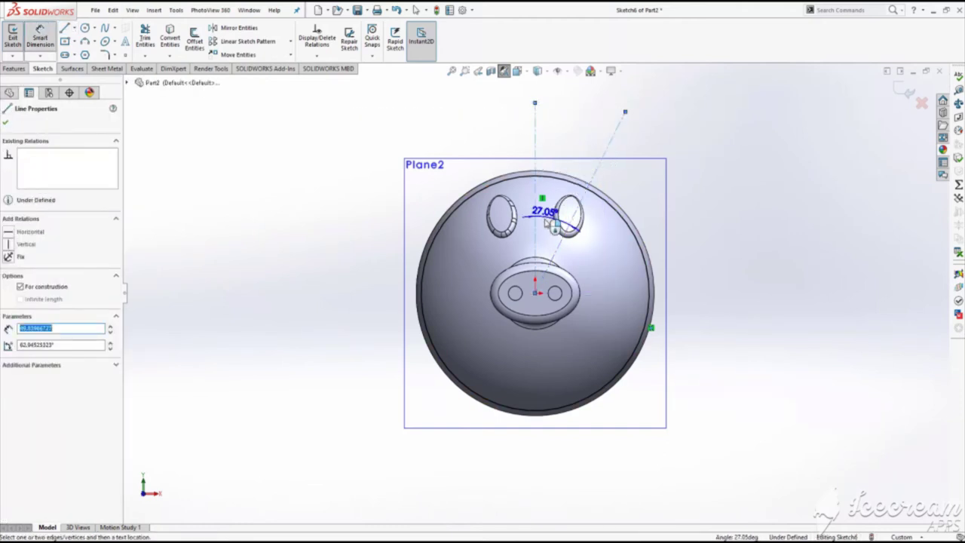
left_click(548, 222)
key("Return")
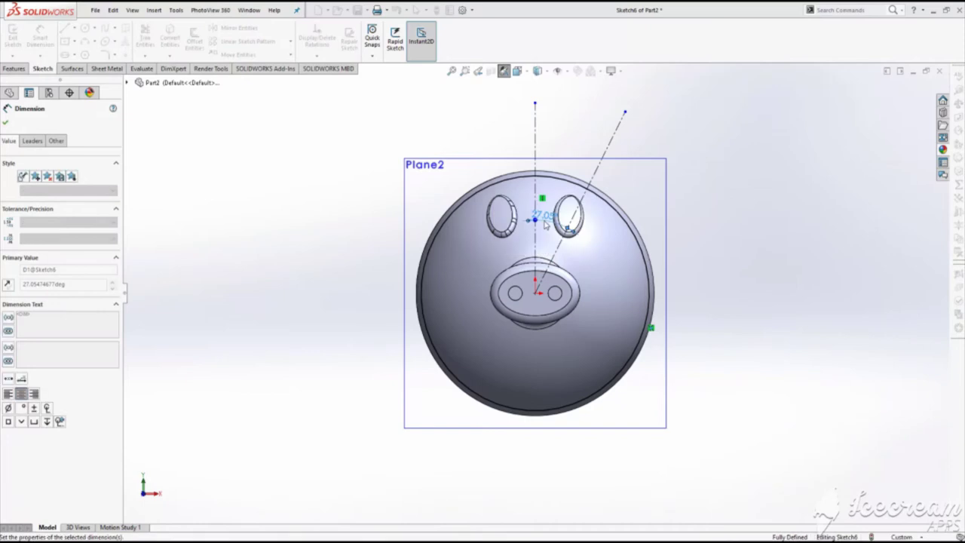
Draw a three-point ear arc from the head's top edge and mirror it across the angled line
left_click(105, 54)
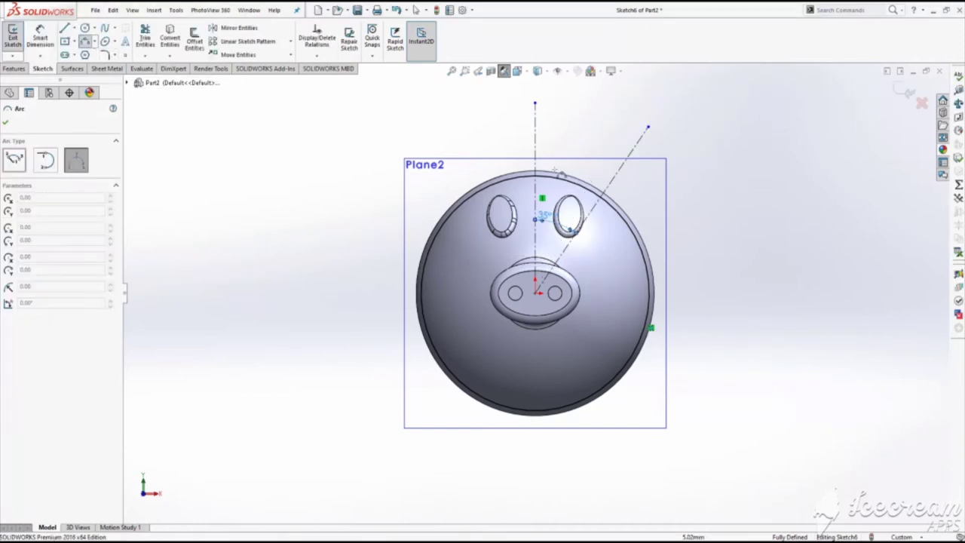
left_click(556, 175)
left_click(648, 128)
left_click(601, 150)
key("Escape")
left_click_drag(701, 102, 631, 156)
left_click(239, 27)
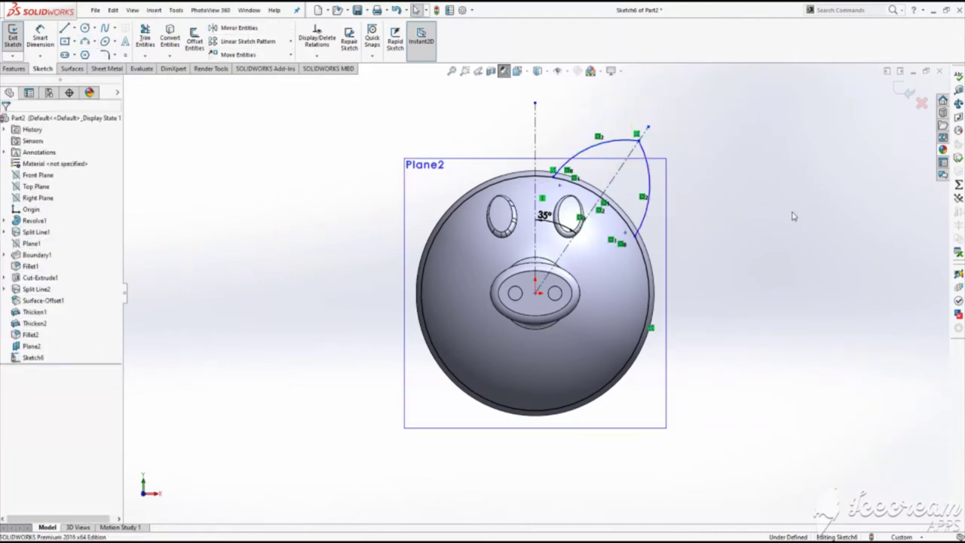
Fillet the ear tip at 3 mm, trim the excess segments, and exit the sketch
left_click(106, 55)
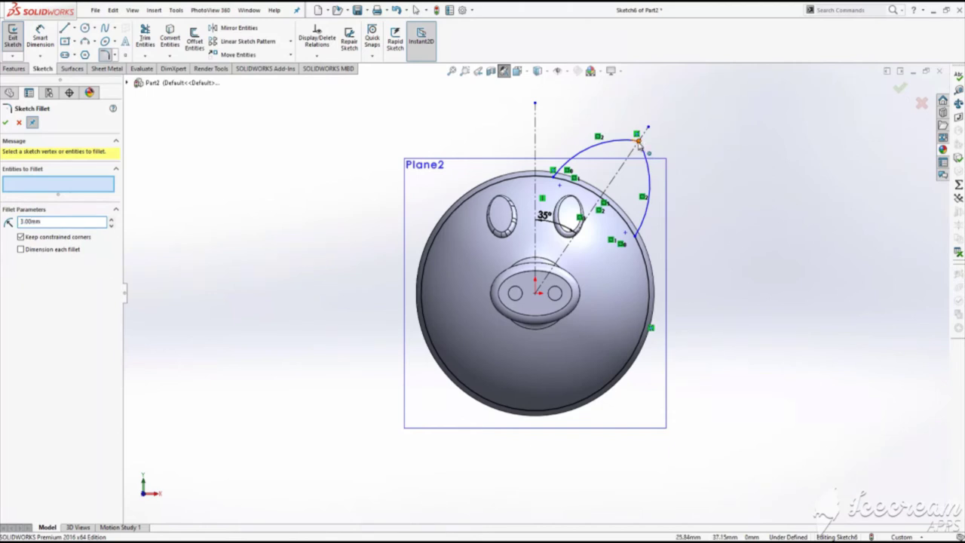
left_click(7, 122)
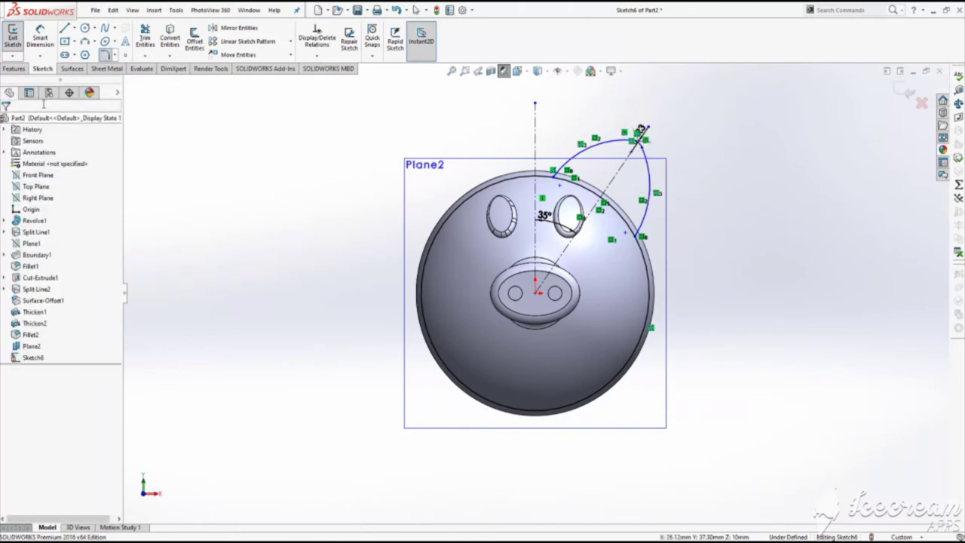
left_click(146, 39)
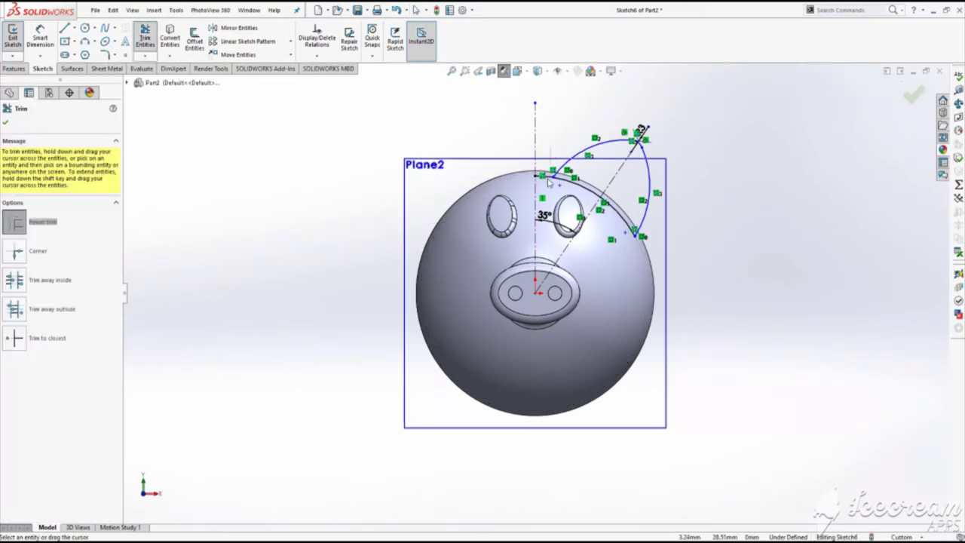
left_click(6, 123)
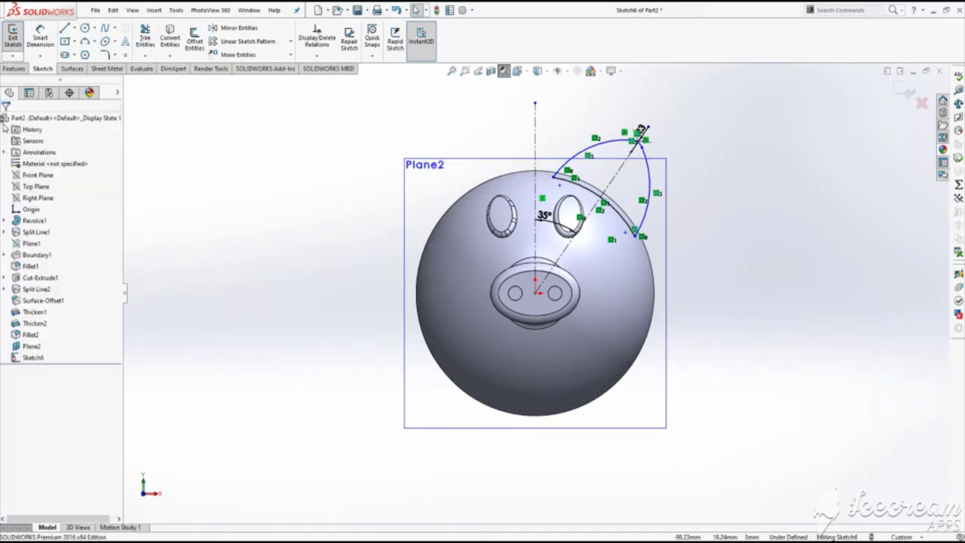
left_click(13, 36)
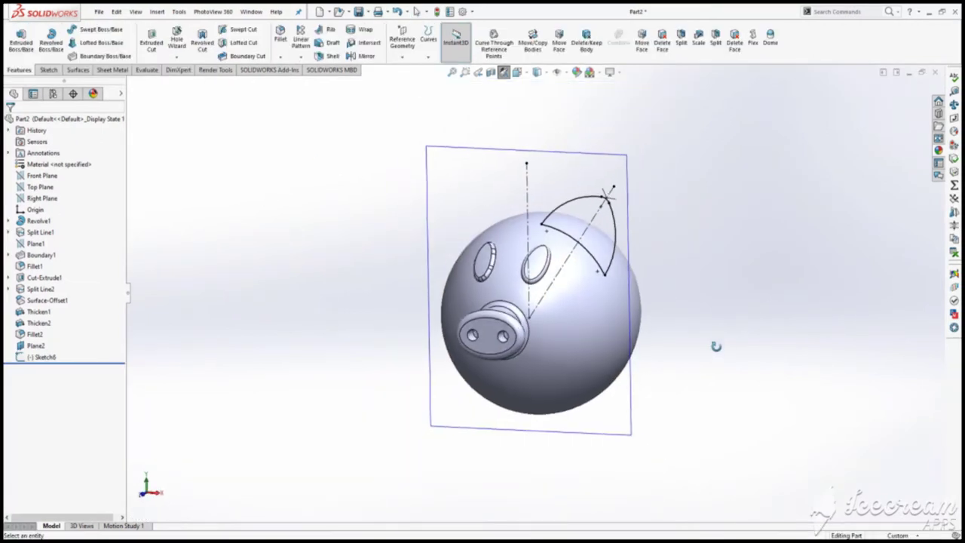
Create Plane3 through the angled construction line, referenced to the Front Plane
left_click(402, 39)
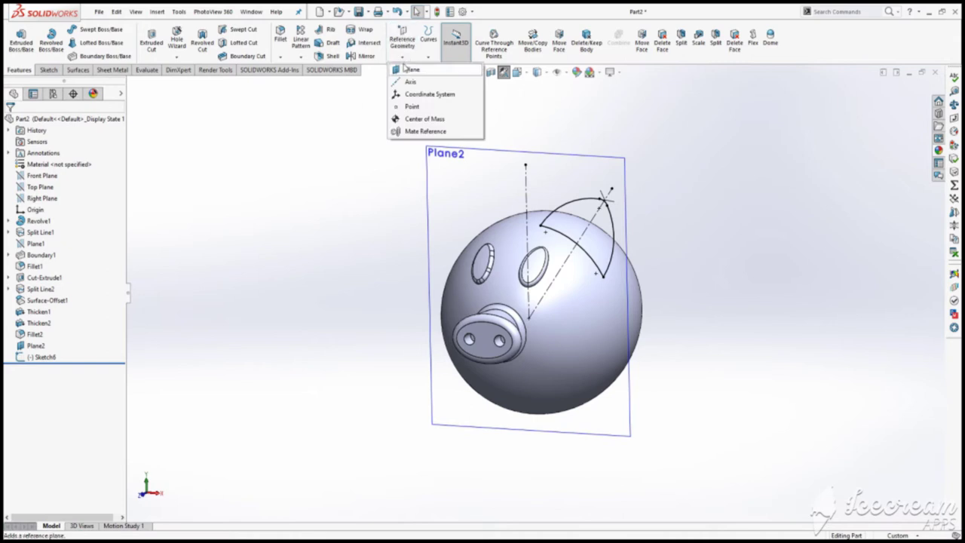
left_click(411, 67)
left_click(590, 218)
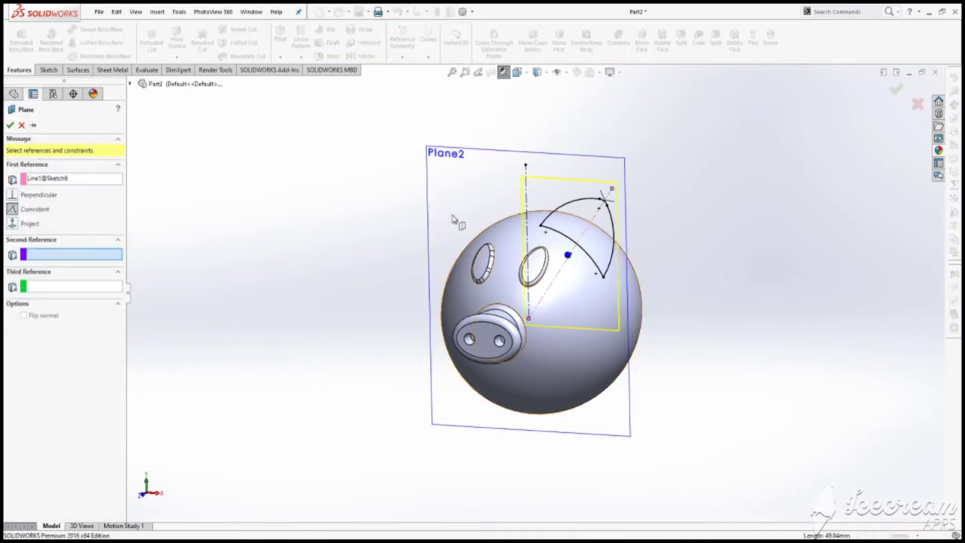
left_click(133, 85)
left_click(175, 140)
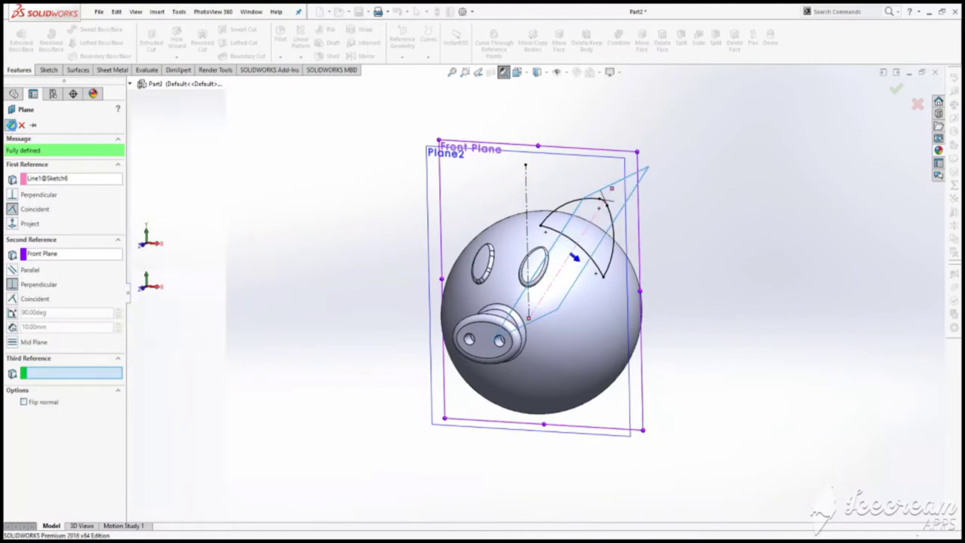
left_click(10, 126)
Hide Plane2 and start a new sketch on Plane3
right_click(445, 171)
left_click(476, 151)
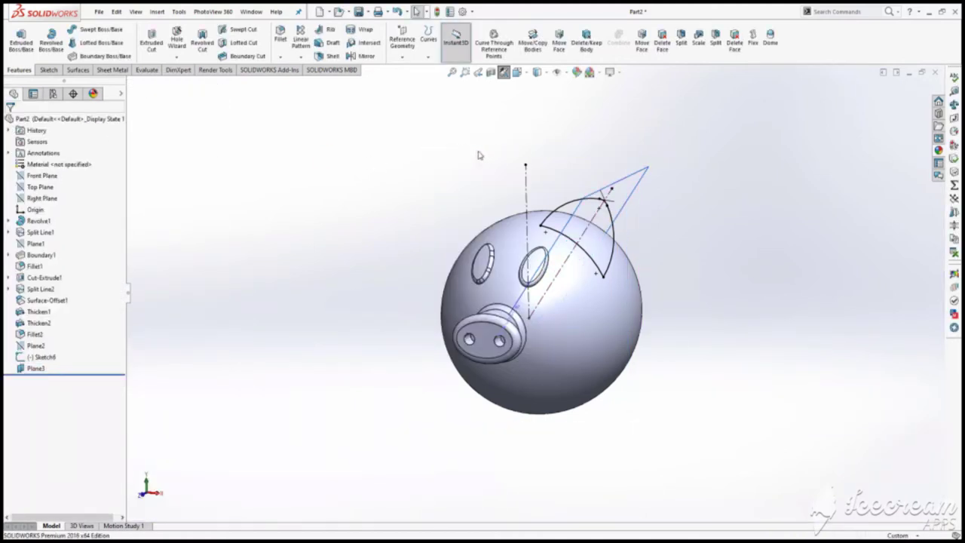
left_click(631, 190)
left_click(664, 143)
Face Plane3 and draw a three-point arc toward the ear outline
left_click(517, 72)
left_click(574, 130)
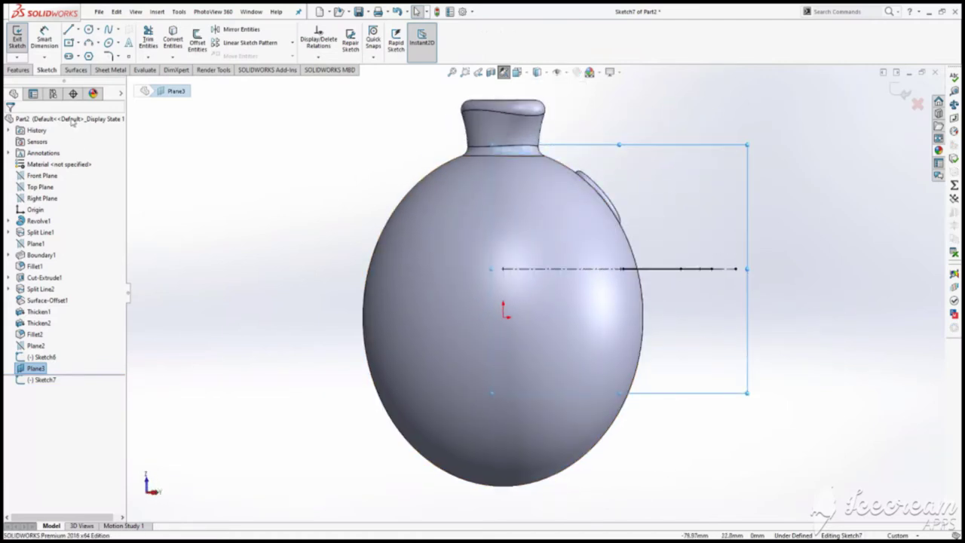
right_click_drag(400, 284, 551, 368)
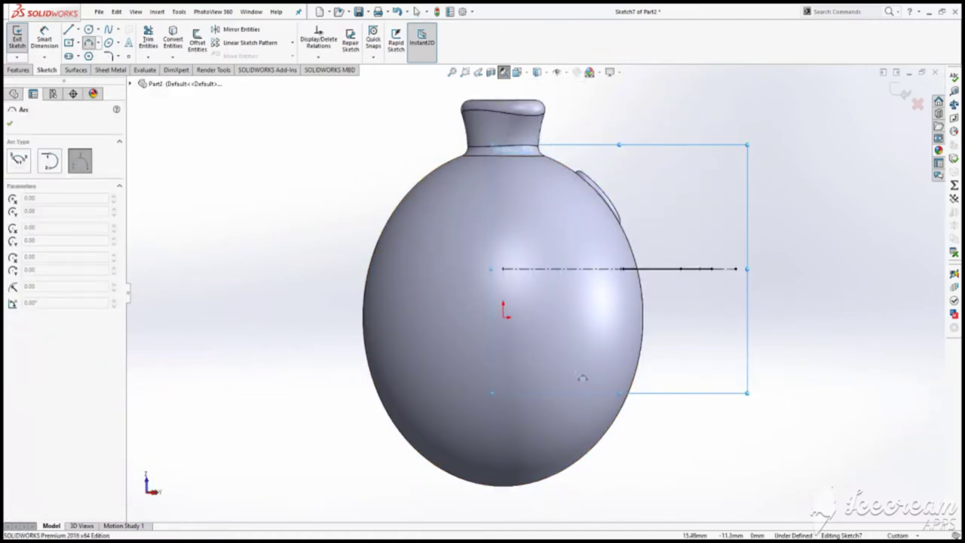
left_click(589, 370)
left_click(701, 284)
left_click(688, 313)
key("Escape")
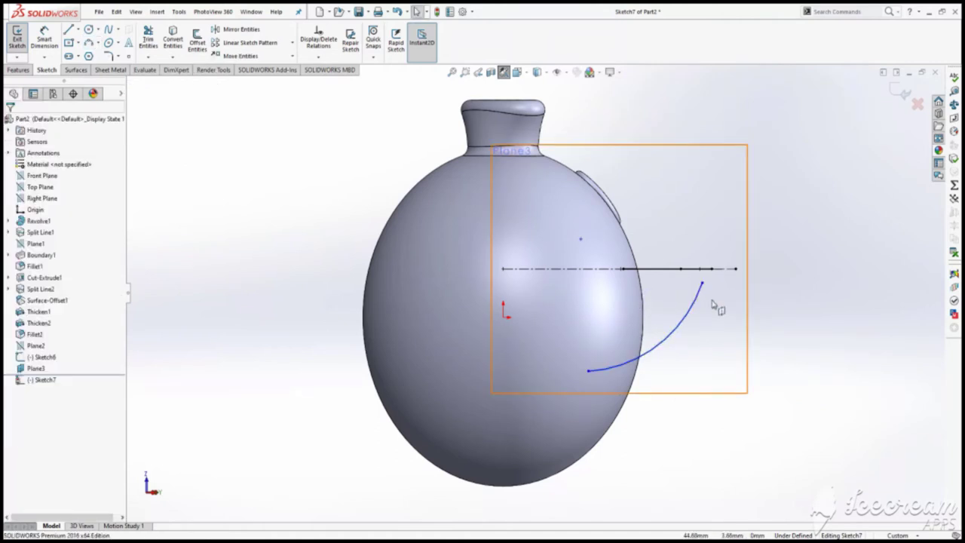
Pierce the arc's upper endpoint to the ear outline arc
left_click(701, 284)
middle_click_drag(702, 284, 679, 249)
scroll(664, 285, "down", 3)
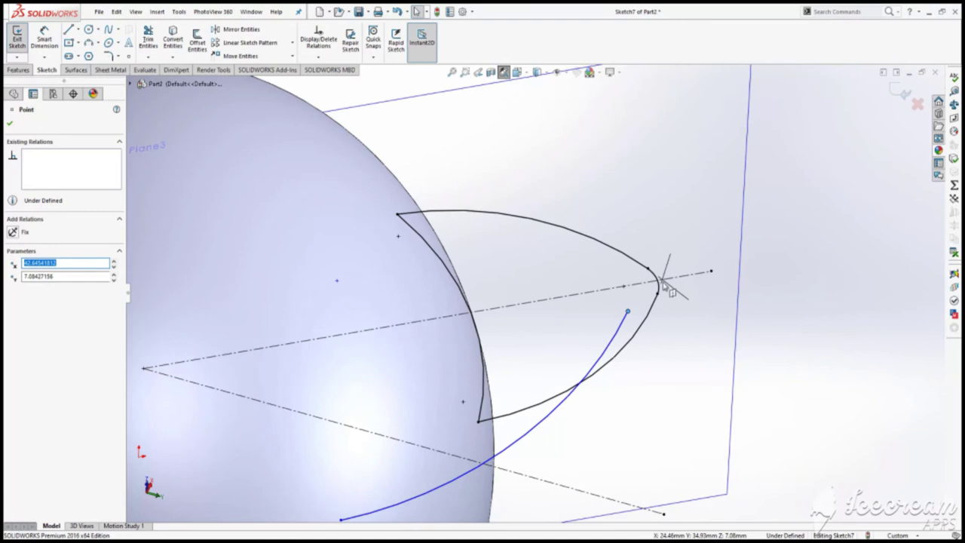
left_click(659, 281, "ctrl")
left_click(706, 234)
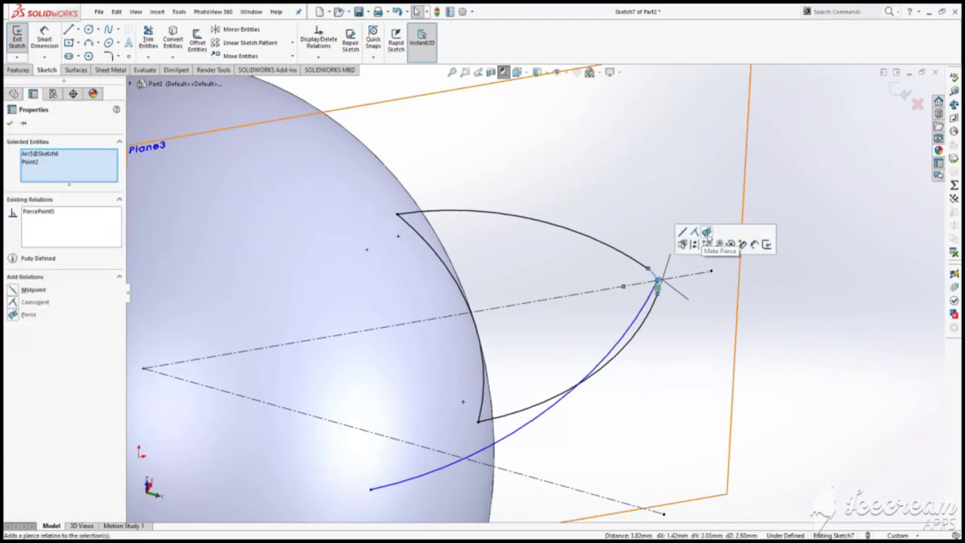
middle_click_drag(706, 234, 635, 343)
scroll(636, 343, "up", 3)
Drag the arc's lower endpoint inside the sphere and exit the path sketch
left_click(517, 72)
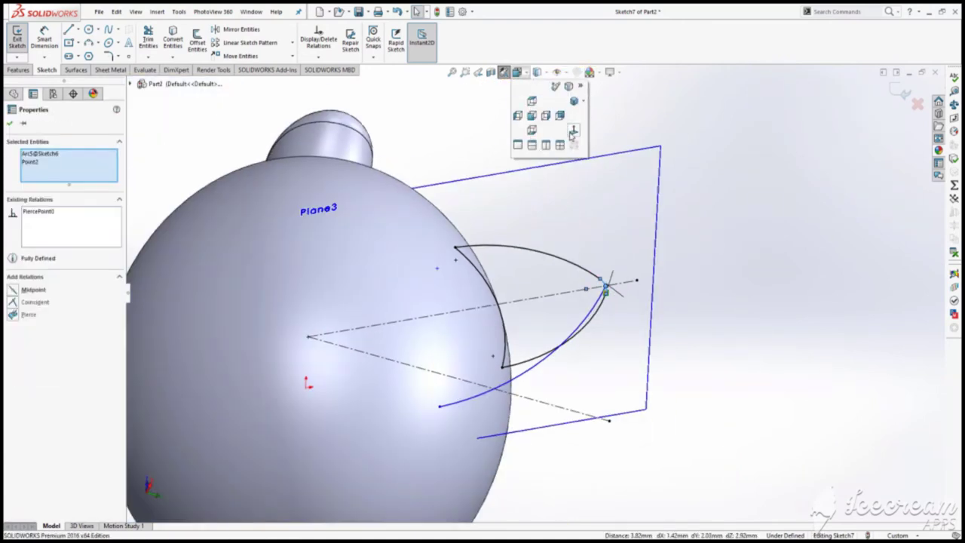
left_click(585, 111)
left_click(742, 260)
left_click(518, 72)
left_click(571, 92)
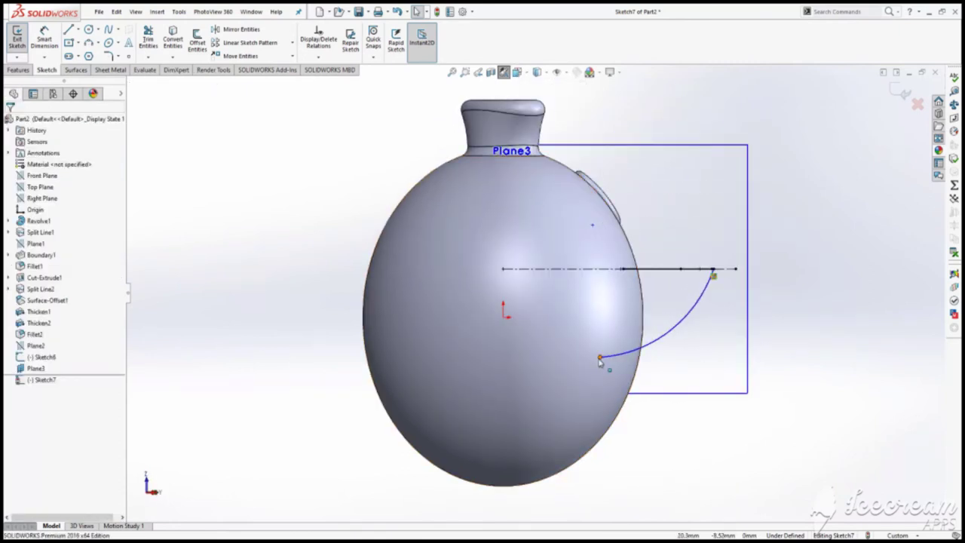
left_click_drag(599, 356, 614, 376)
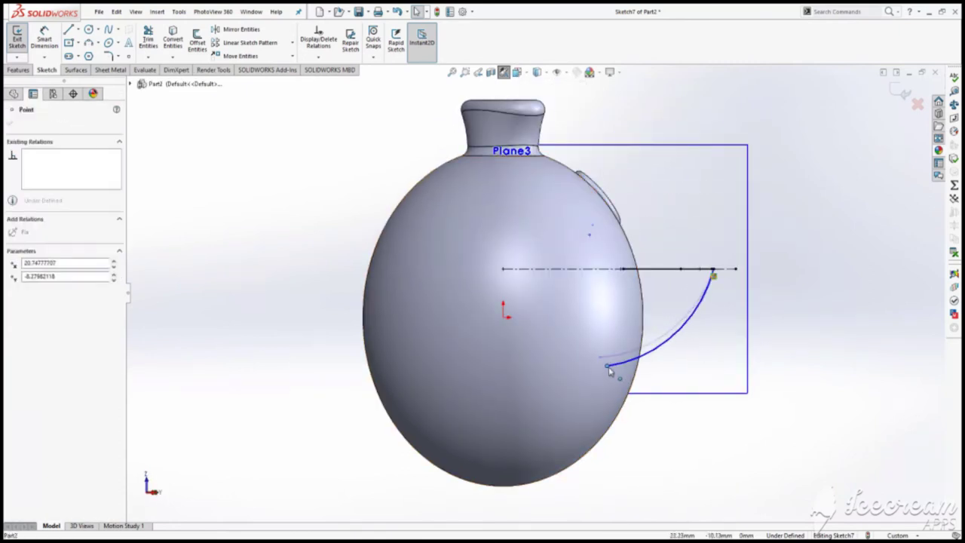
left_click(17, 37)
middle_click_drag(319, 224, 573, 265)
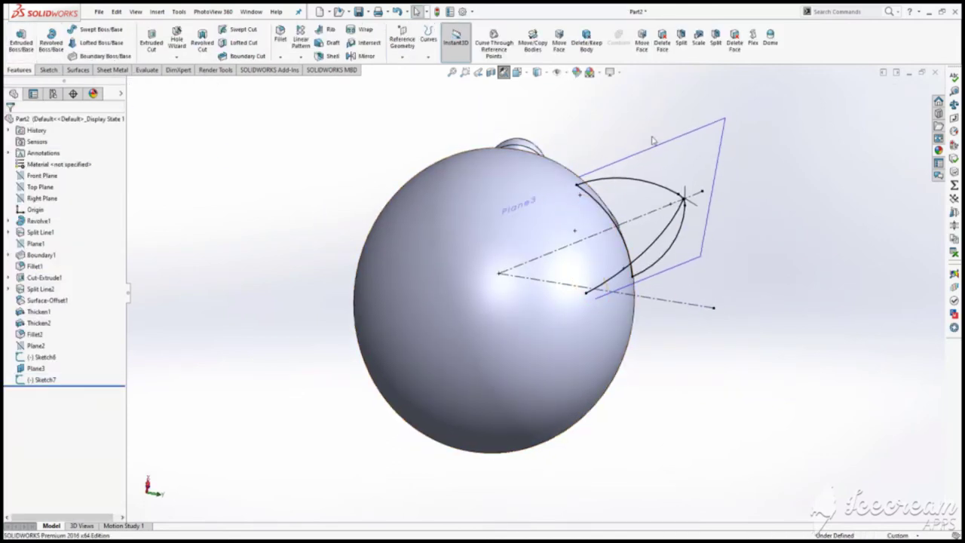
Hide Plane3 and sweep the Sketch6 ear outline along the Sketch7 arc
right_click(699, 149)
left_click(735, 137)
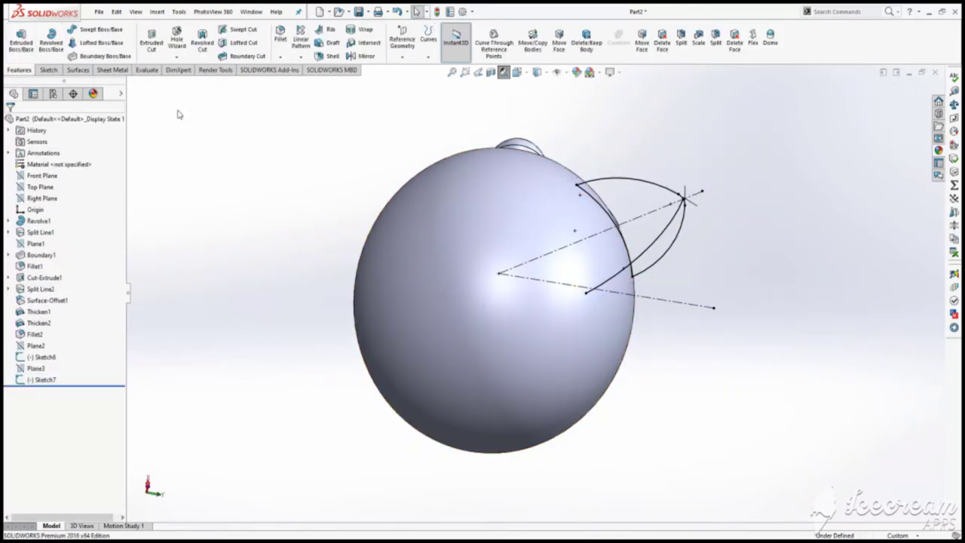
left_click(104, 30)
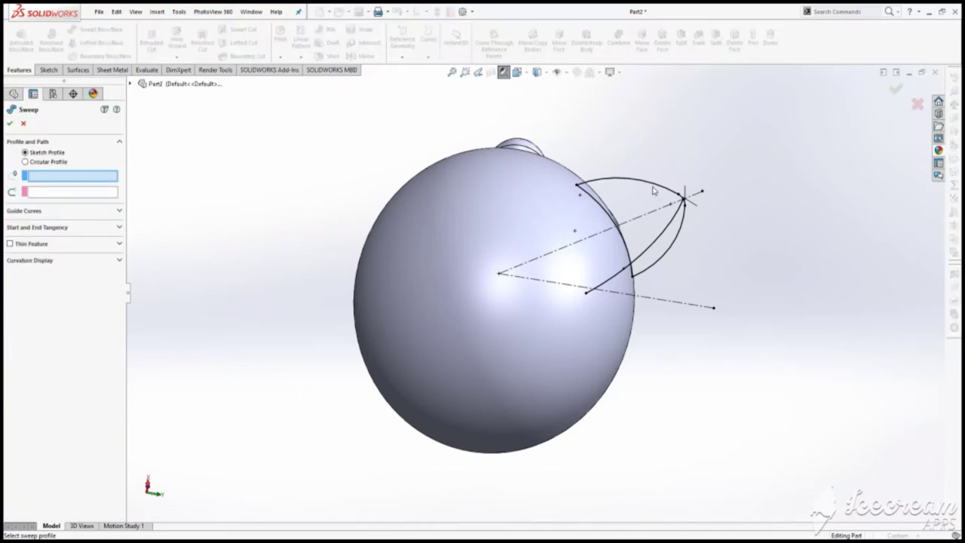
left_click(653, 189)
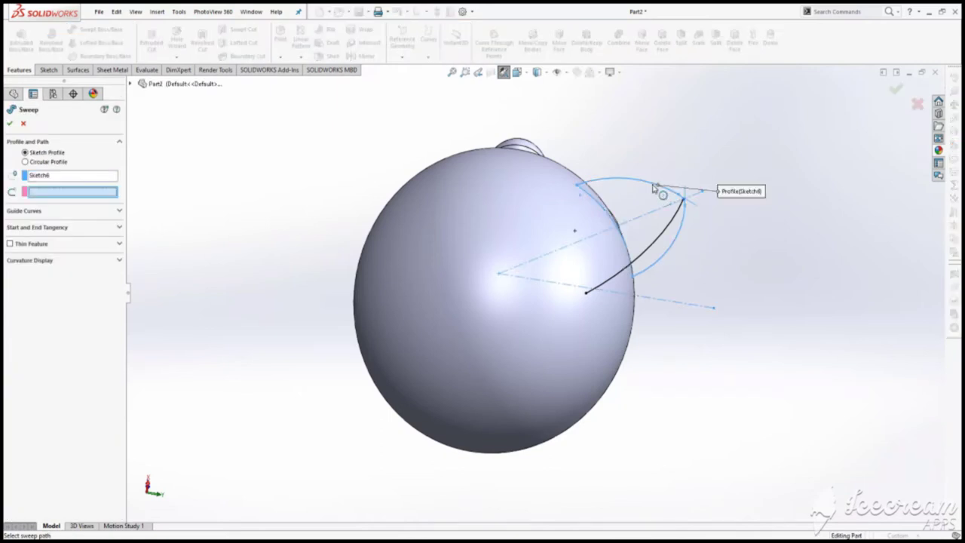
left_click(648, 248)
key("Return")
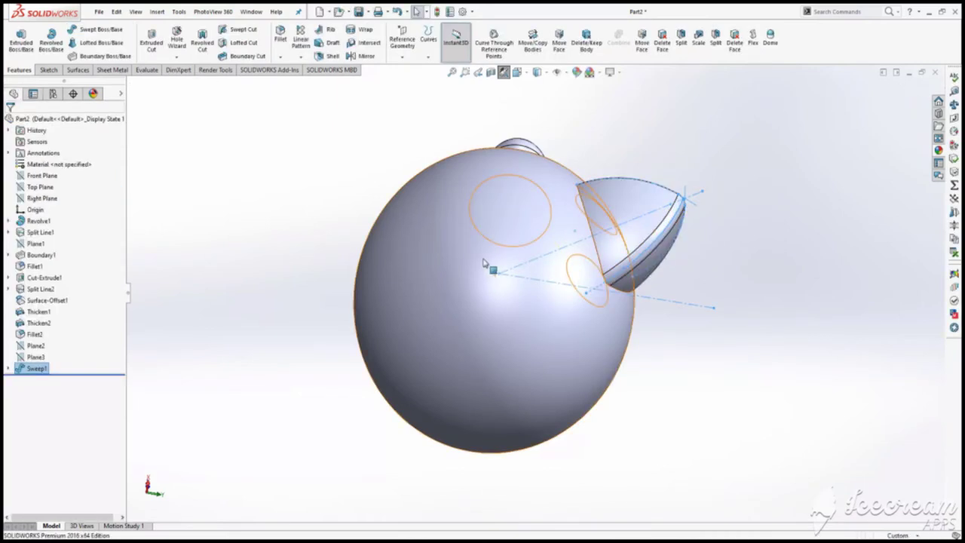
middle_click_drag(485, 263, 762, 215)
Round the ear face's edges with a 2 mm fillet
left_click(761, 215)
left_click(546, 168)
type("2")
key("Return")
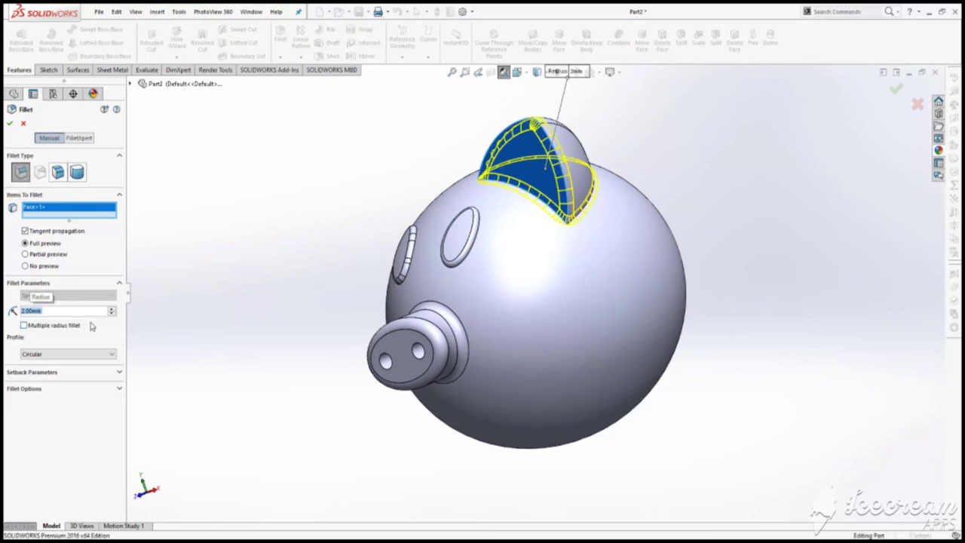
Mirror the ear across the Right Plane to the other side of the head
middle_click_drag(285, 252, 388, 334)
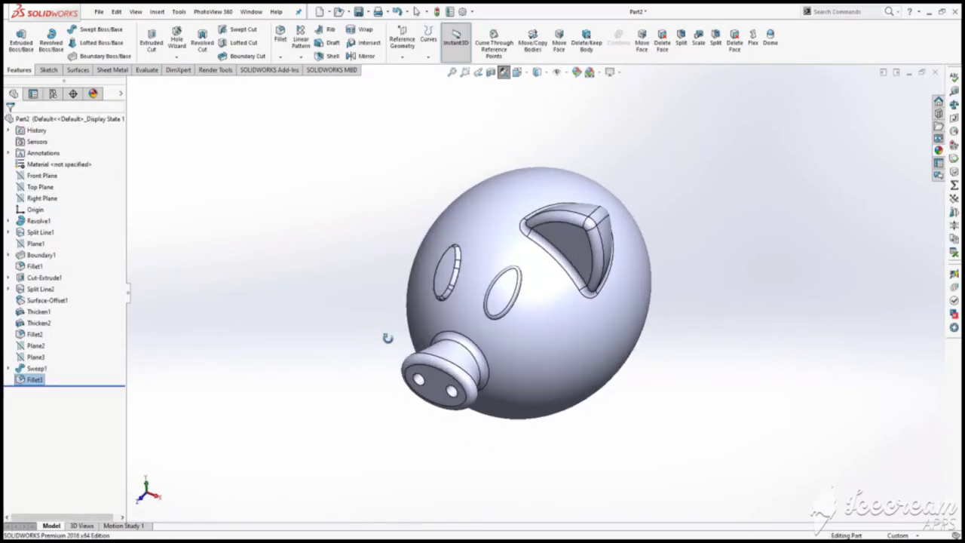
left_click(34, 200)
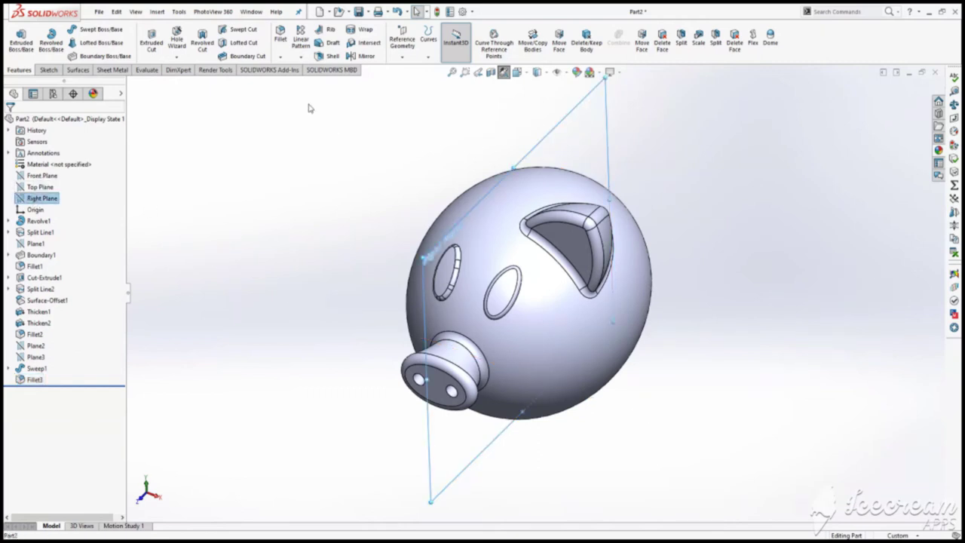
left_click(364, 56)
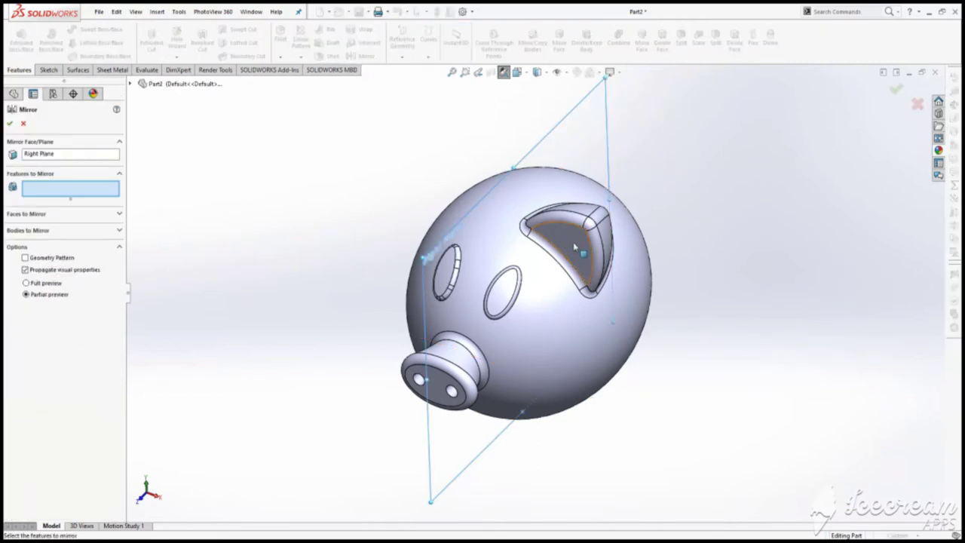
left_click(575, 268)
key("Return")
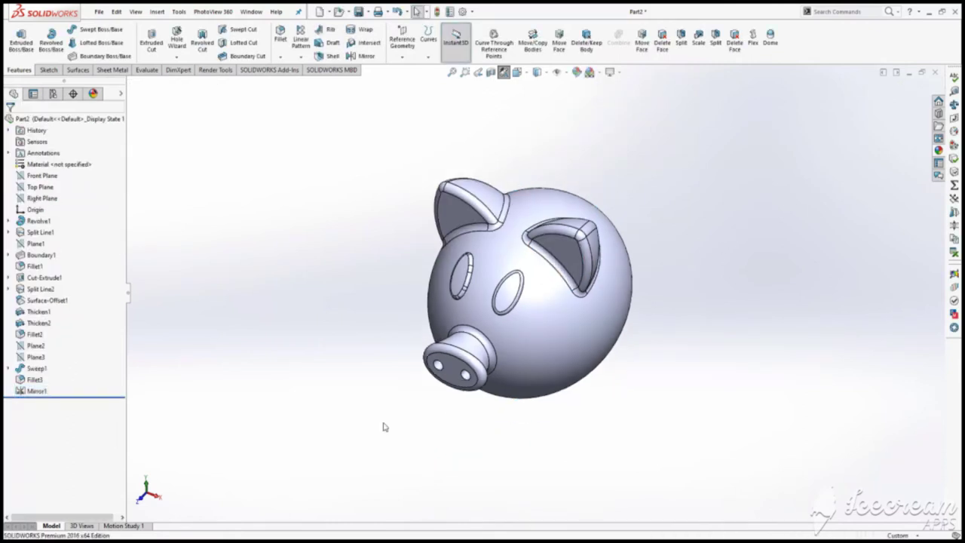
Create Plane4 offset 15 mm below the Top Plane, flipped, and view it normal-on
left_click(46, 187)
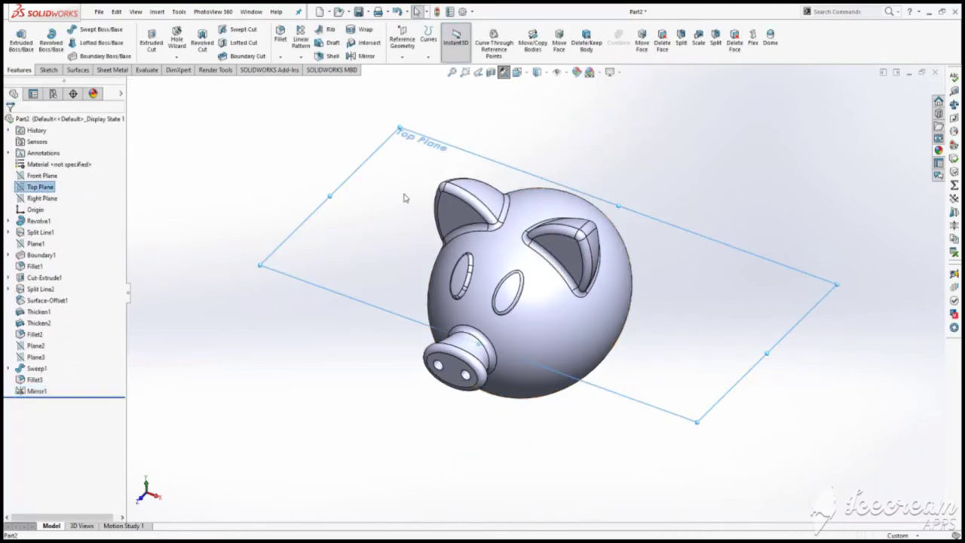
left_click(402, 51)
left_click(407, 69)
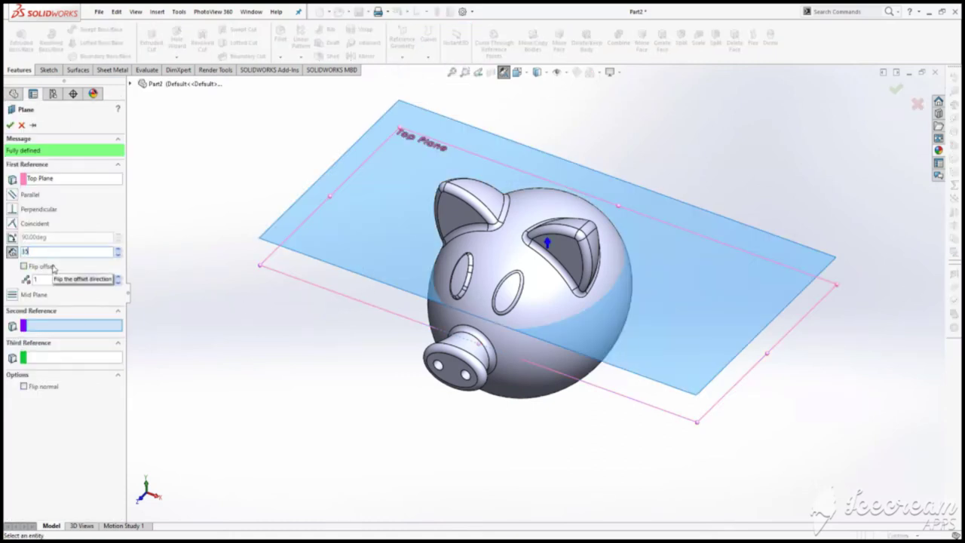
key("Return")
left_click(24, 267)
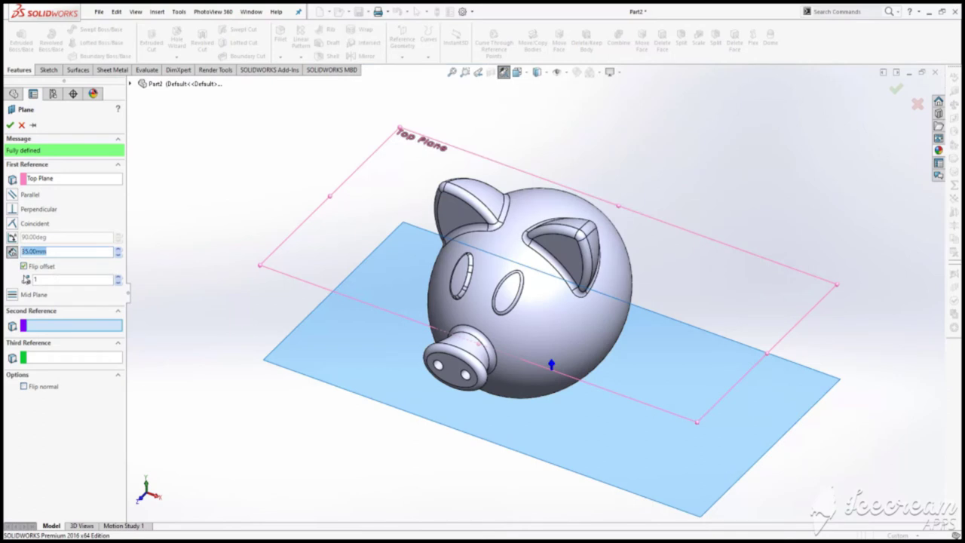
left_click(10, 126)
left_click(516, 72)
left_click(571, 129)
Start a sketch on Plane4 with horizontal and vertical centerlines from the origin
left_click(48, 70)
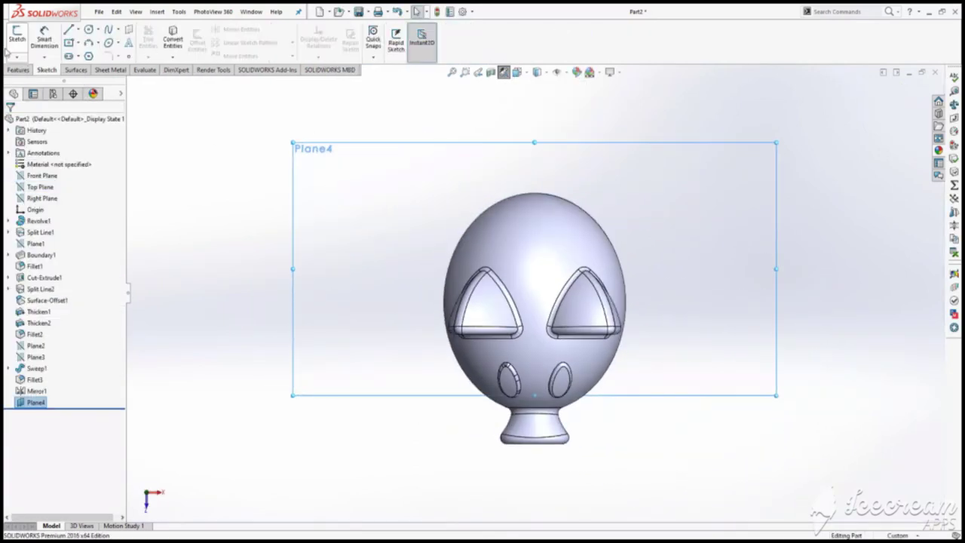
left_click(17, 38)
left_click(78, 30)
left_click(94, 47)
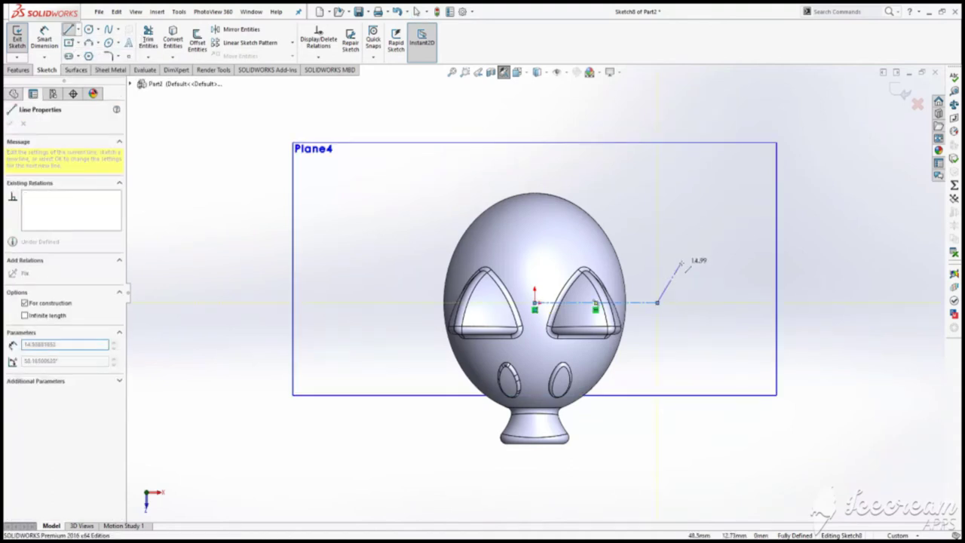
left_click(535, 302)
left_click(535, 303)
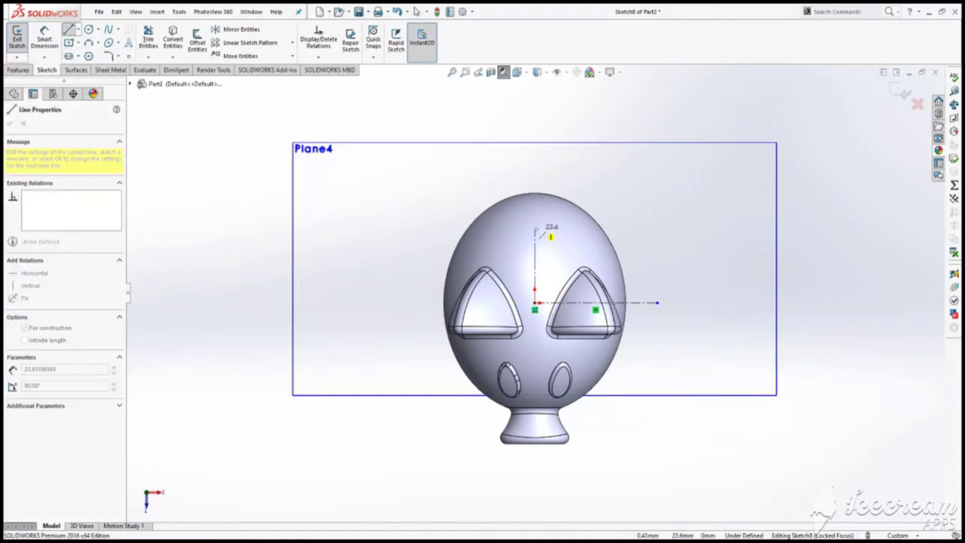
left_click(536, 229)
key("Escape")
Draw an ellipse below the horizontal centerline and right of the vertical one
scroll(532, 291, "up", 1)
scroll(636, 302, "down", 3)
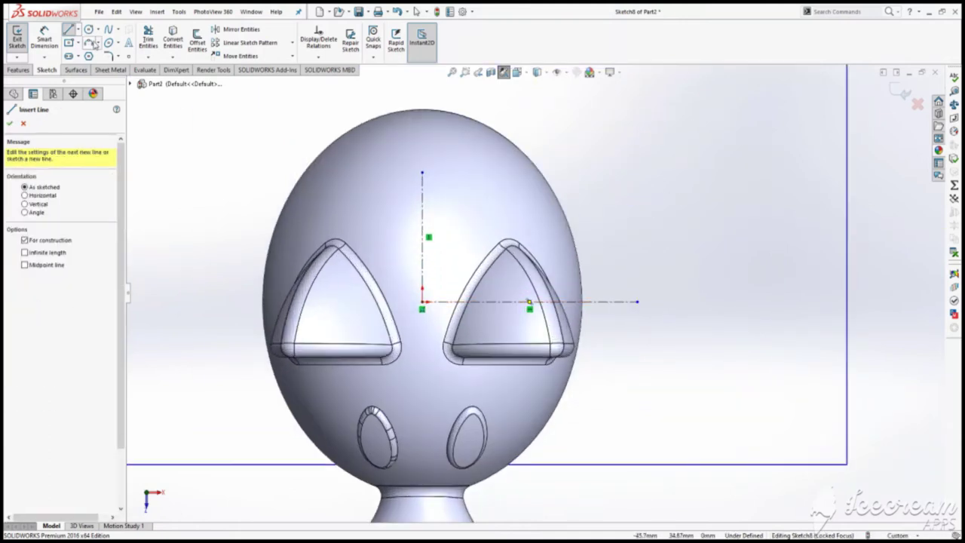
left_click(110, 42)
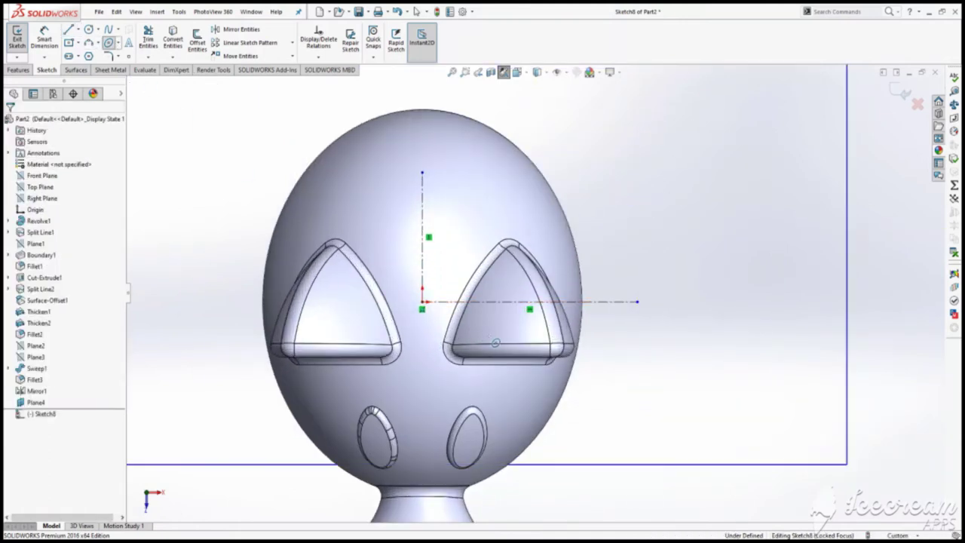
left_click(482, 334)
left_click(512, 335)
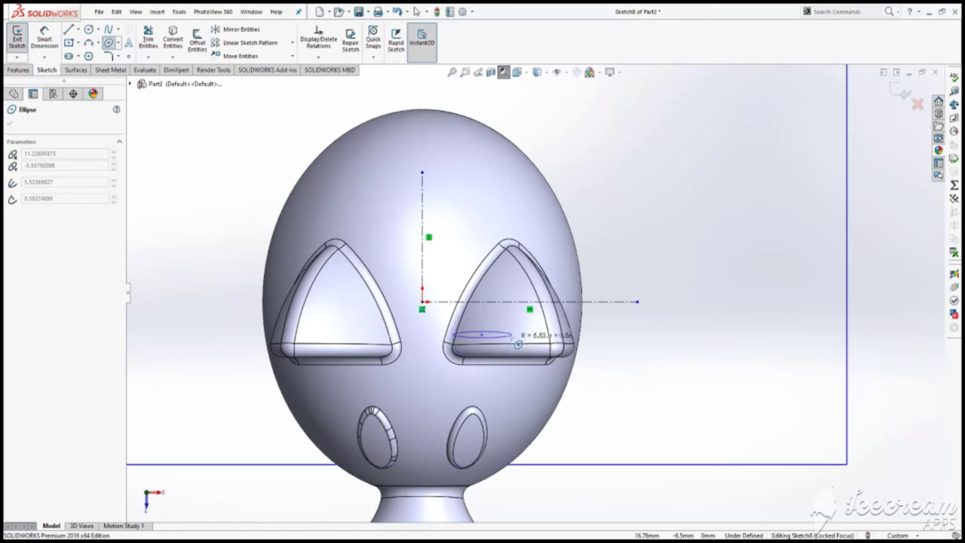
left_click(511, 368)
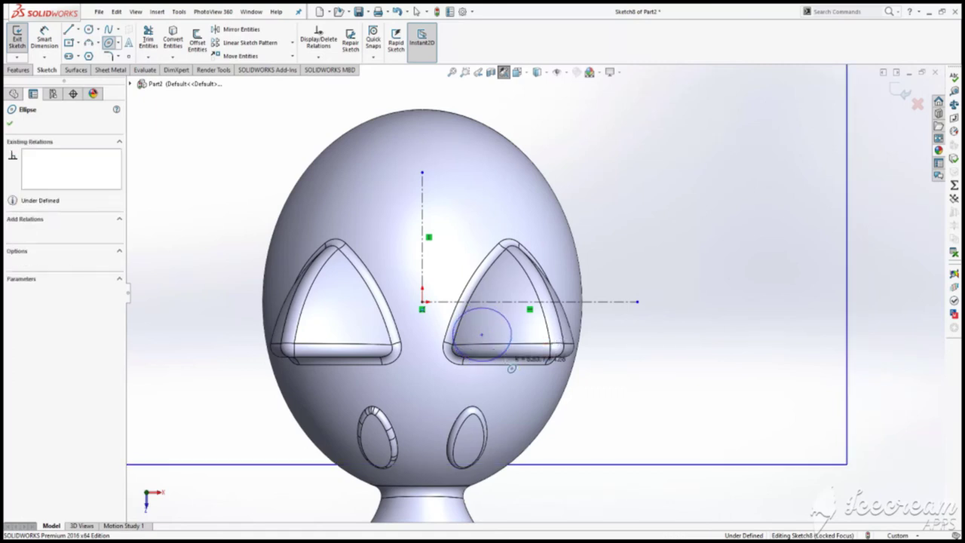
Dimension the ellipse bottom at 13.5 and its width at 16.5
left_click(44, 38)
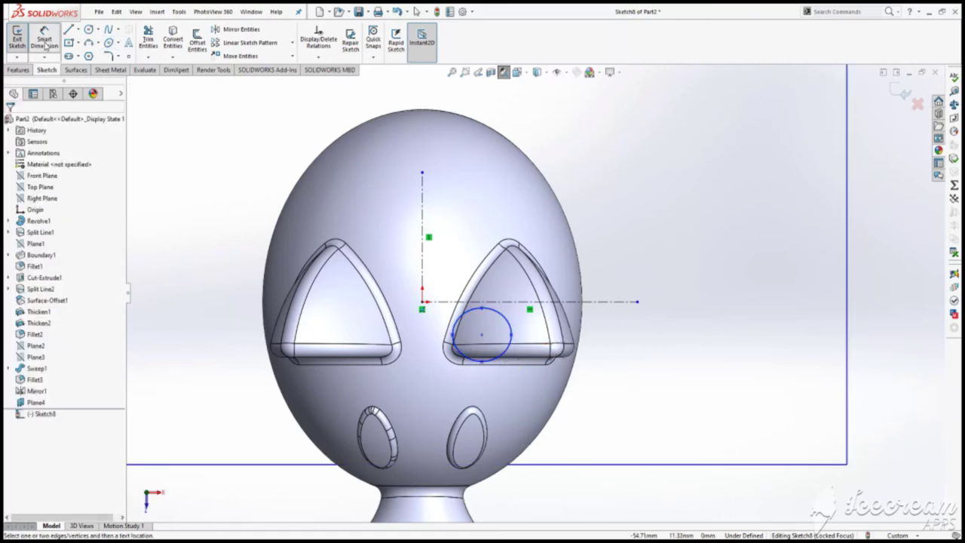
left_click(483, 365)
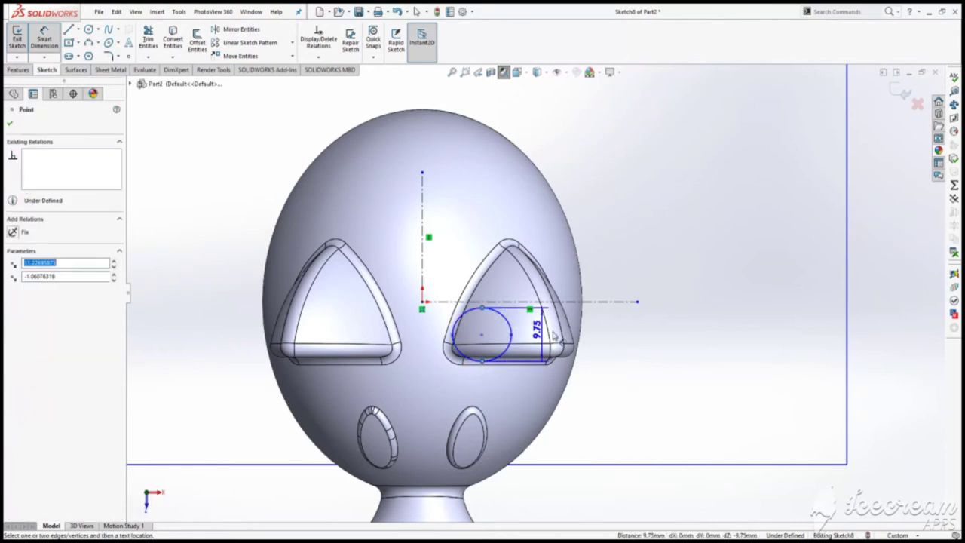
left_click(623, 344)
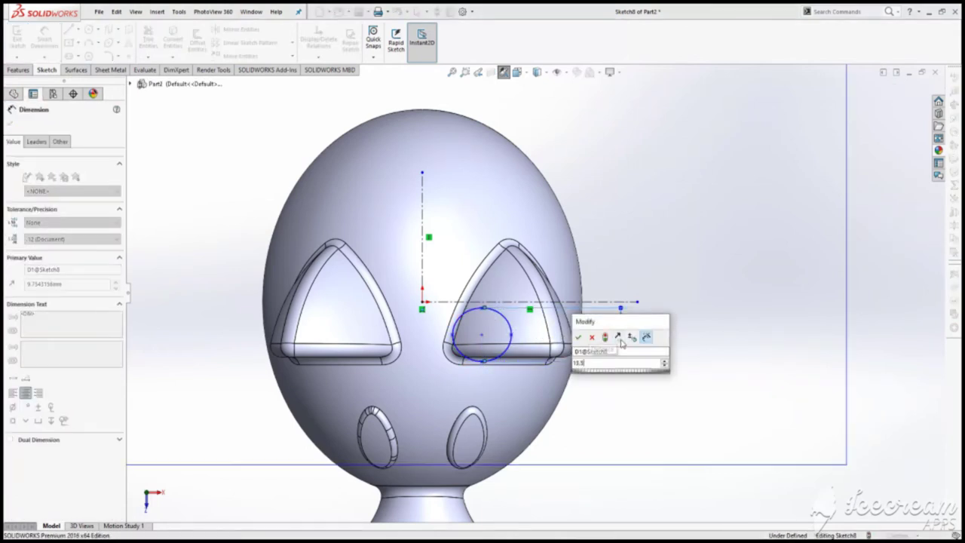
type("13.5")
key("Return")
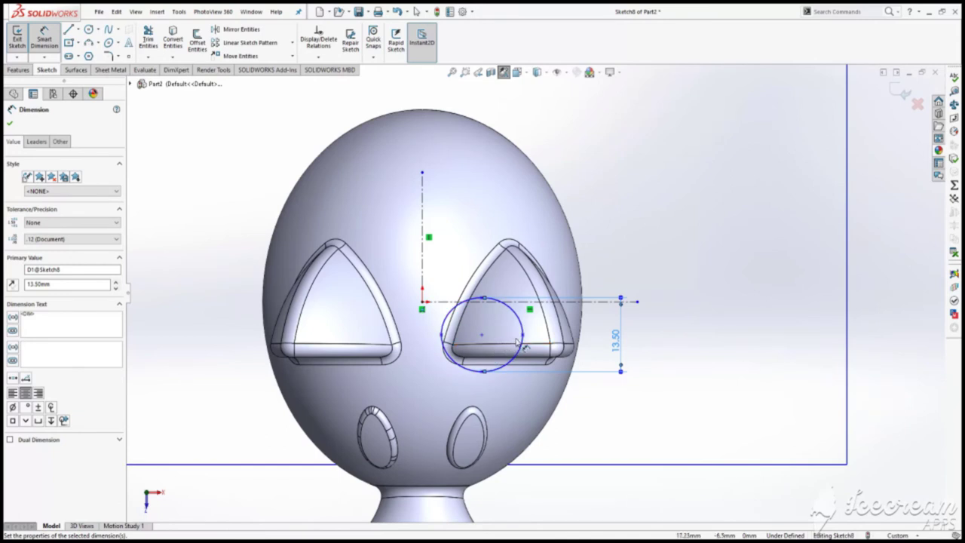
left_click(521, 334)
left_click(442, 336)
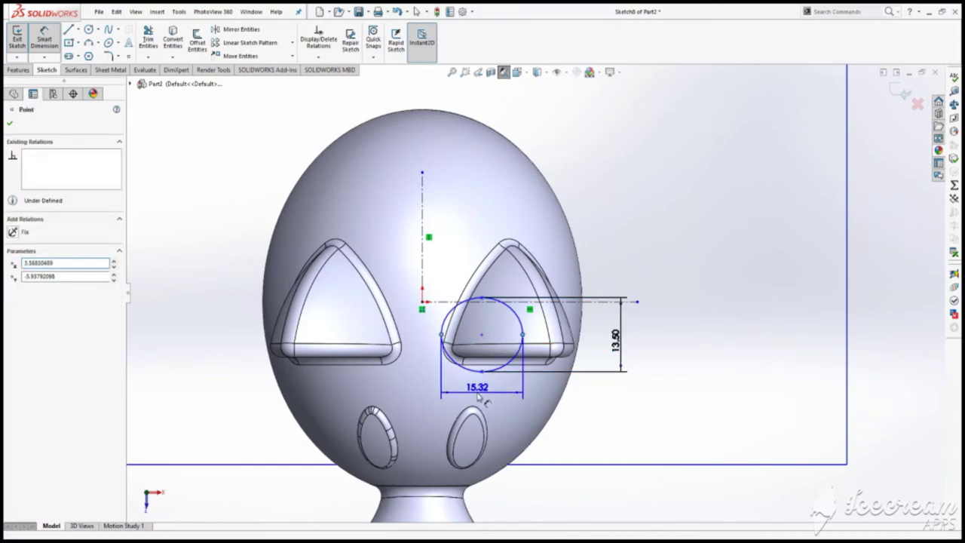
left_click(477, 398)
type("16.5")
key("Return")
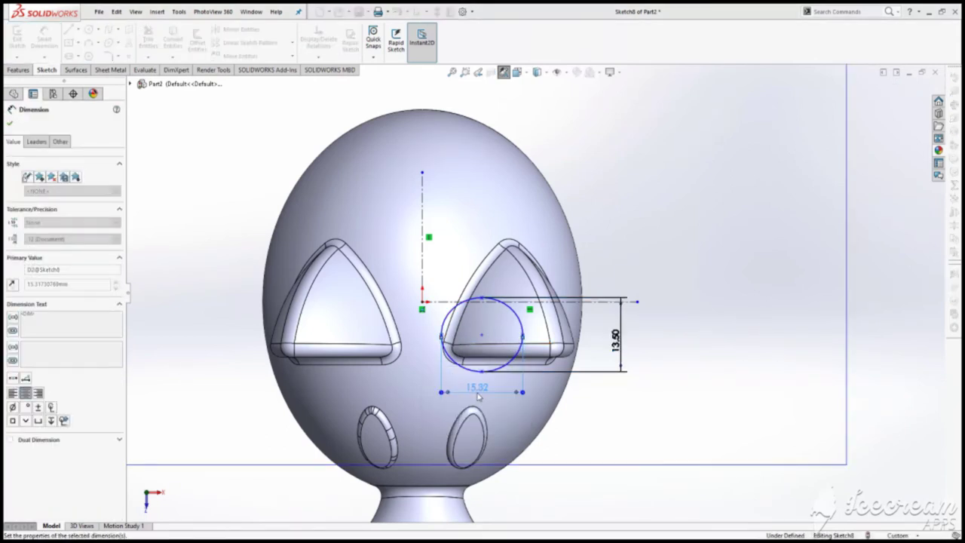
Locate the ellipse centre 8.5 below and 10 beside the centerlines, then box-select the sketch
left_click(482, 334)
left_click(445, 303)
left_click(413, 323)
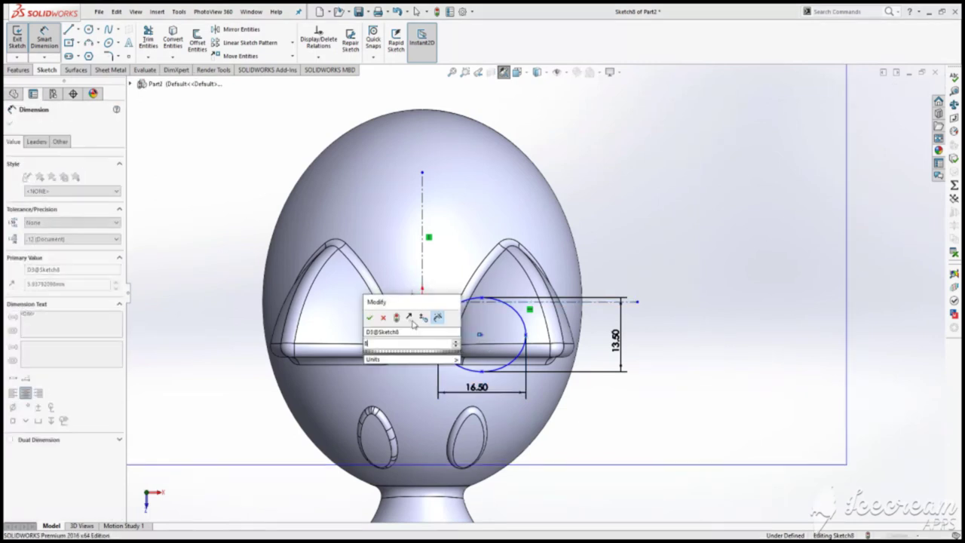
type(".5")
key("Return")
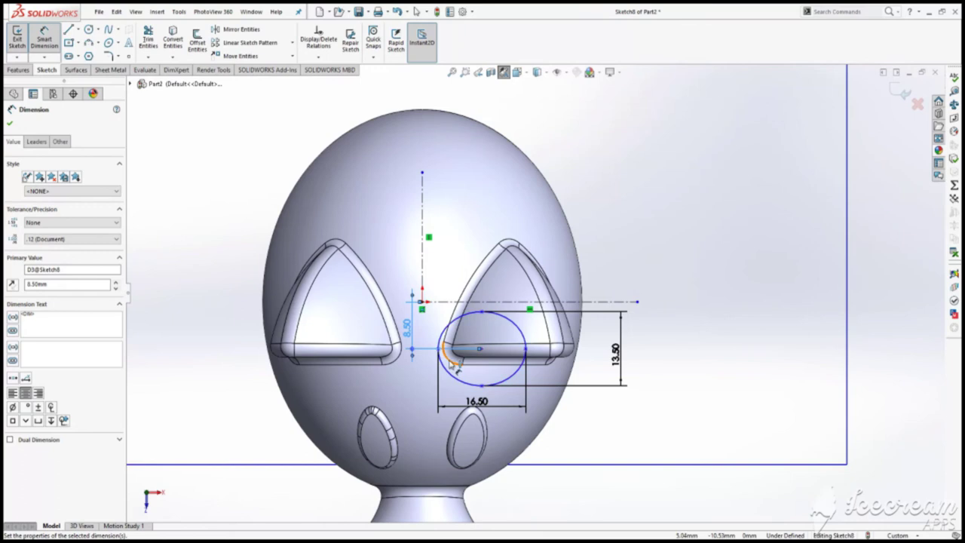
left_click(483, 350)
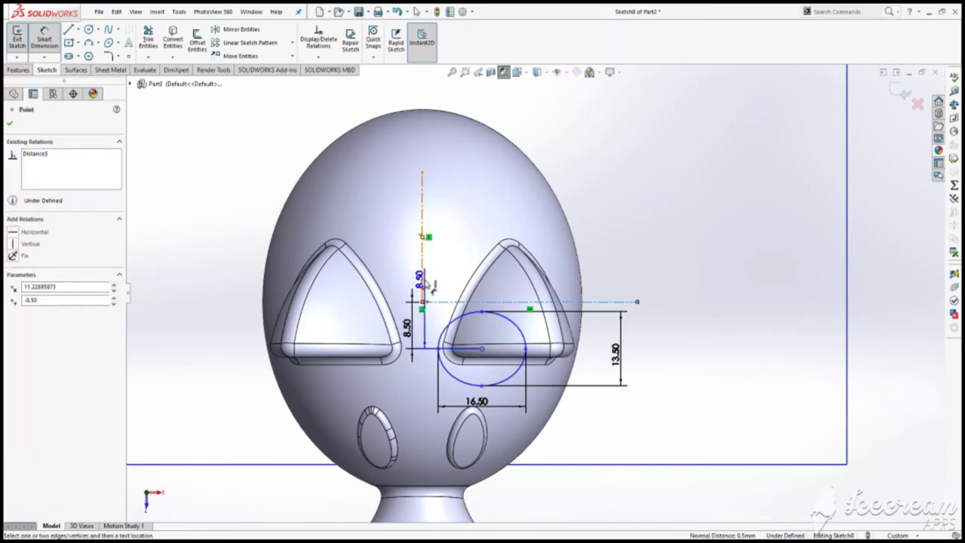
left_click(445, 200)
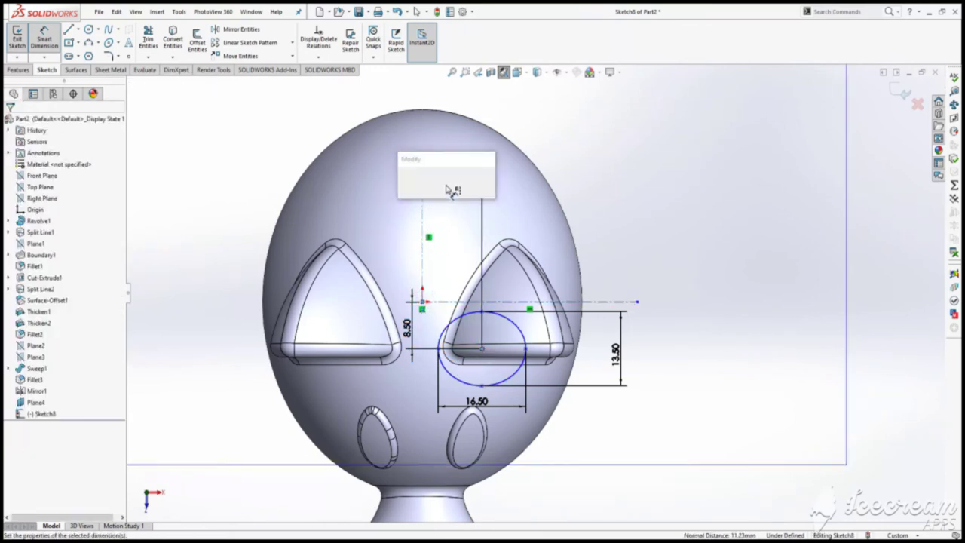
type("10")
key("Escape")
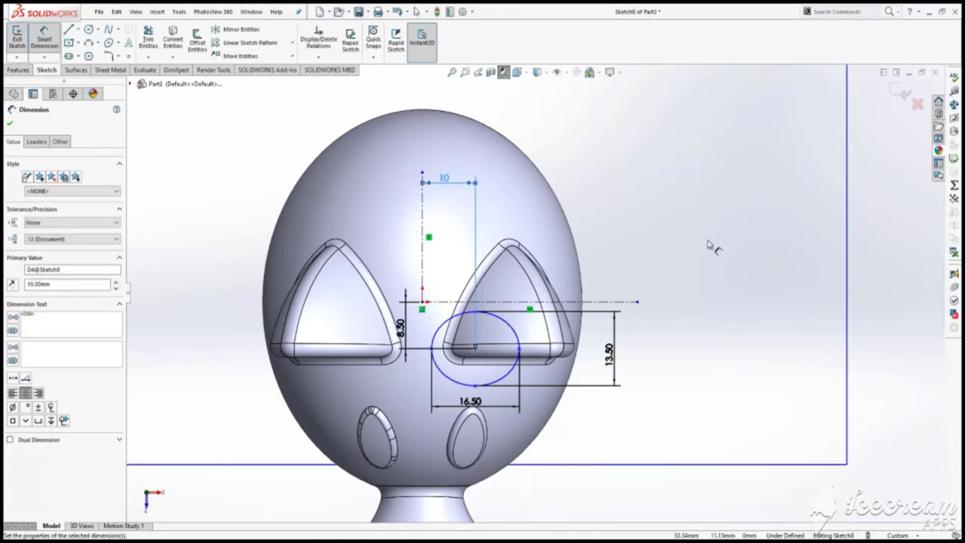
left_click(709, 241)
left_click_drag(693, 258, 448, 411)
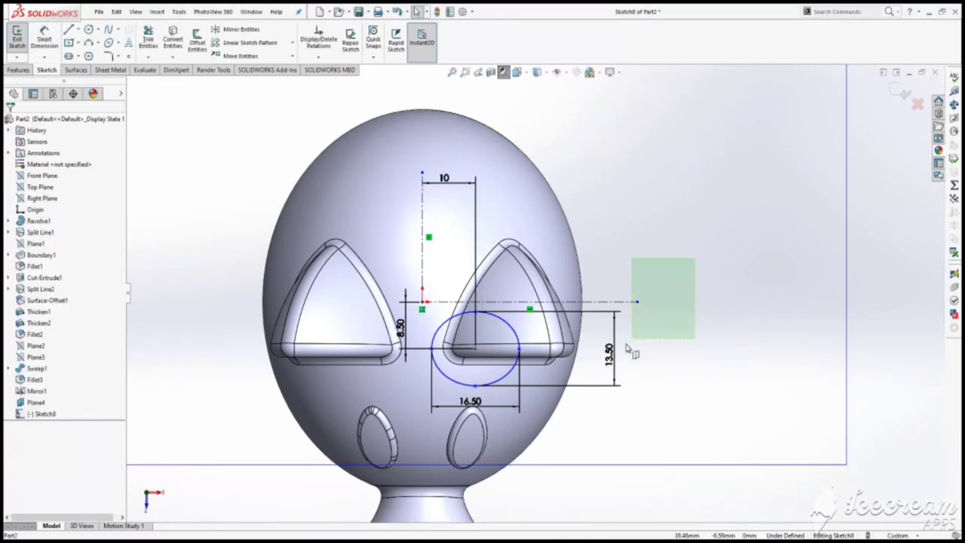
Mirror the ellipse across both centerlines into four leg ellipses, then fit an isometric view
left_click(228, 32)
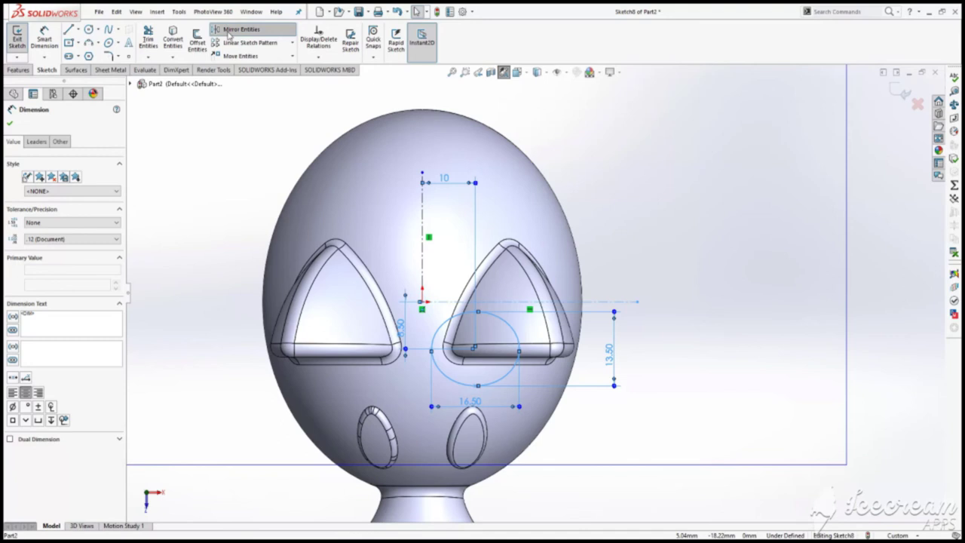
left_click_drag(657, 181, 397, 380)
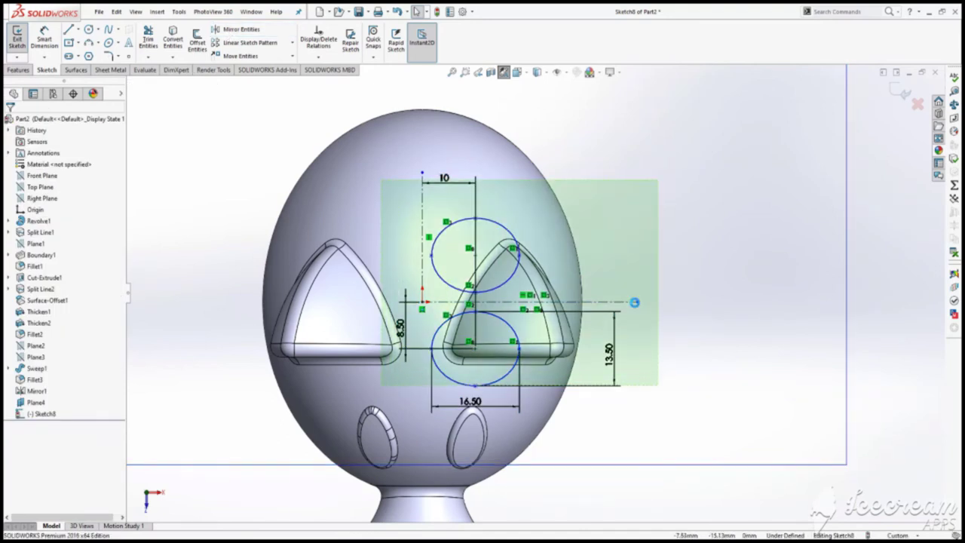
left_click(238, 28)
key("f")
key("ctrl+7")
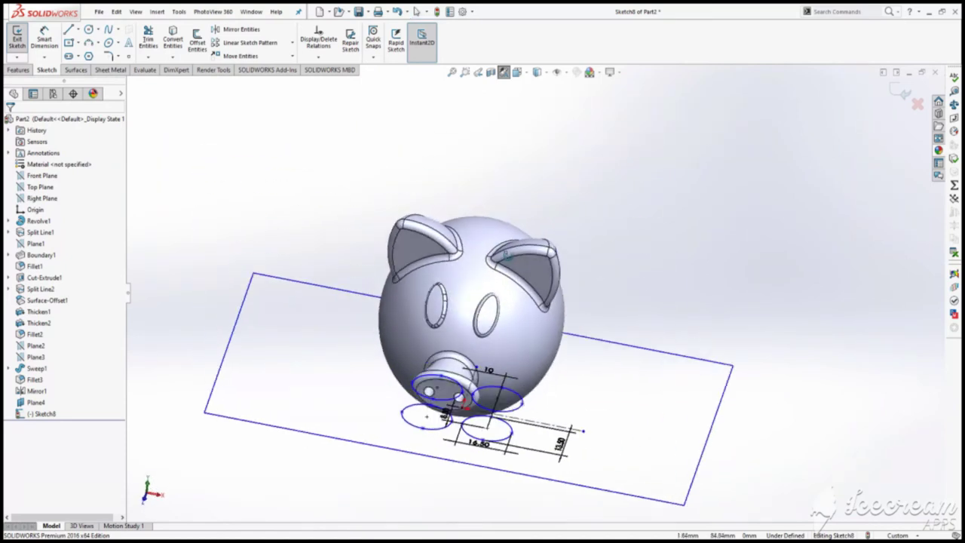
left_click(18, 69)
Extrude the four ellipses Up To Body with a 10° outward draft to form legs
left_click(20, 50)
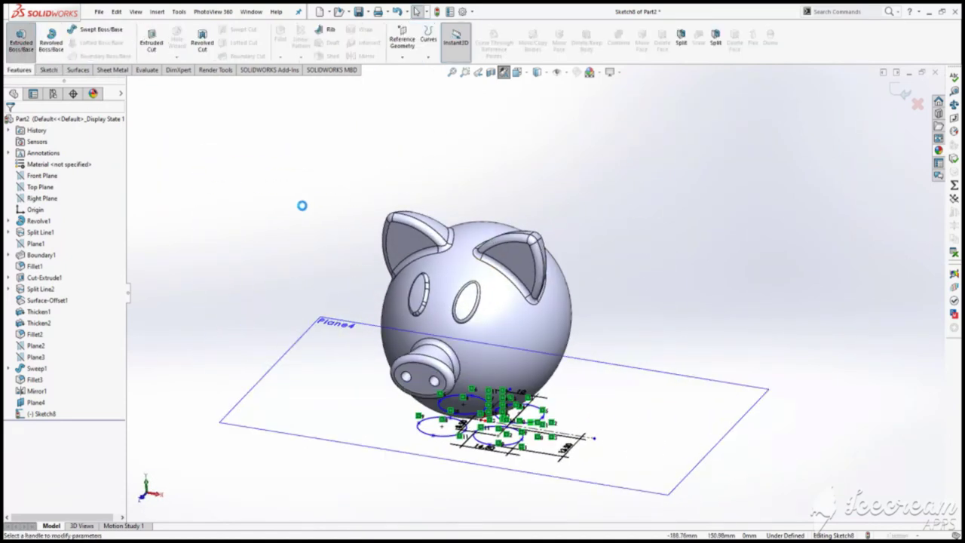
left_click(83, 185)
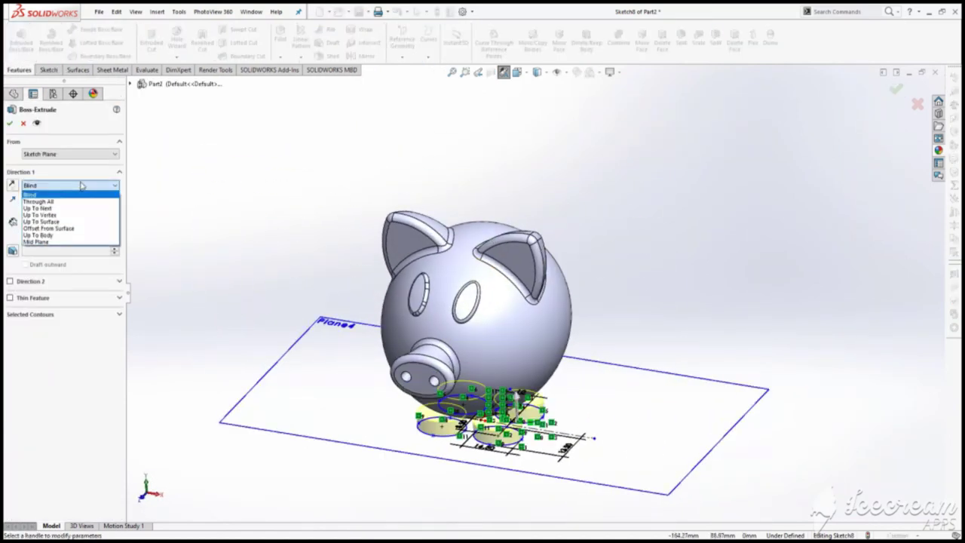
left_click(83, 240)
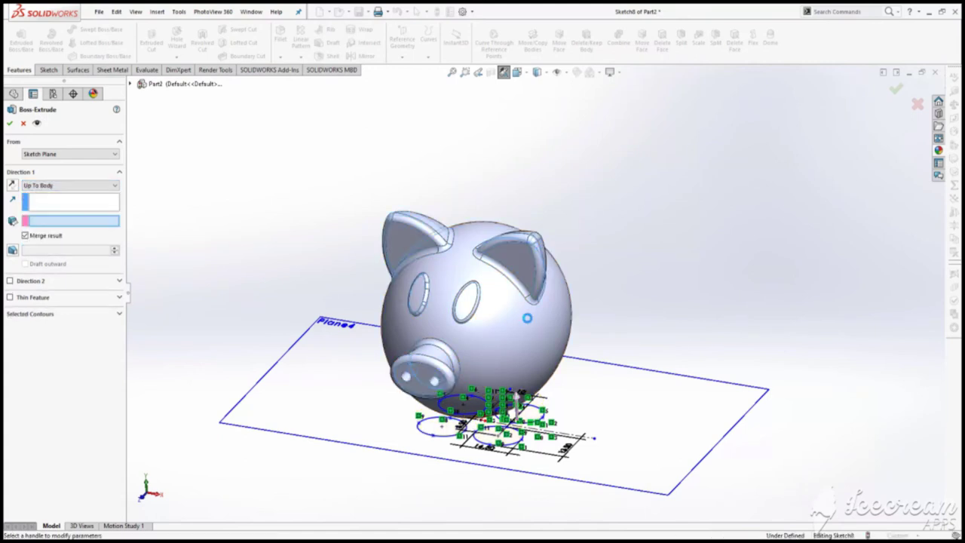
left_click(532, 324)
left_click(12, 250)
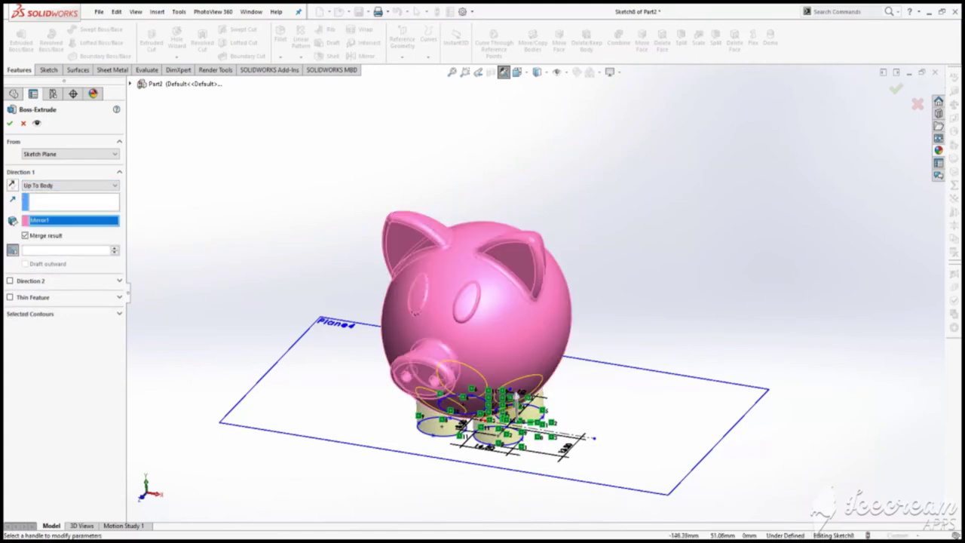
left_click(42, 264)
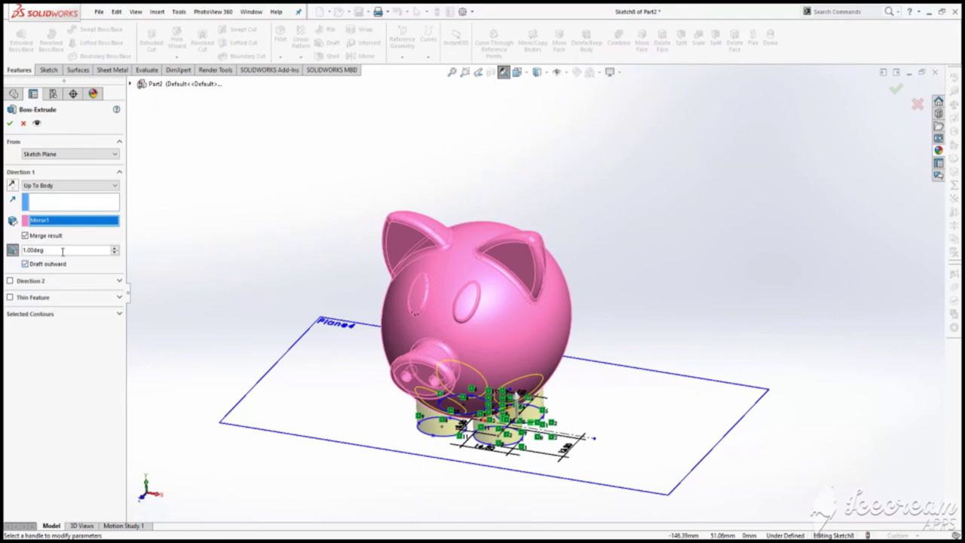
type("10")
key("Return")
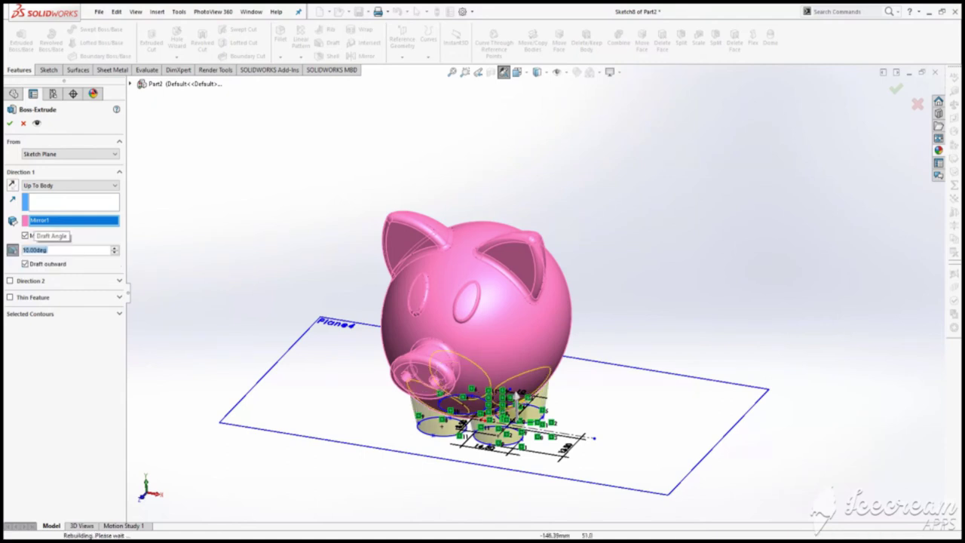
key("Return")
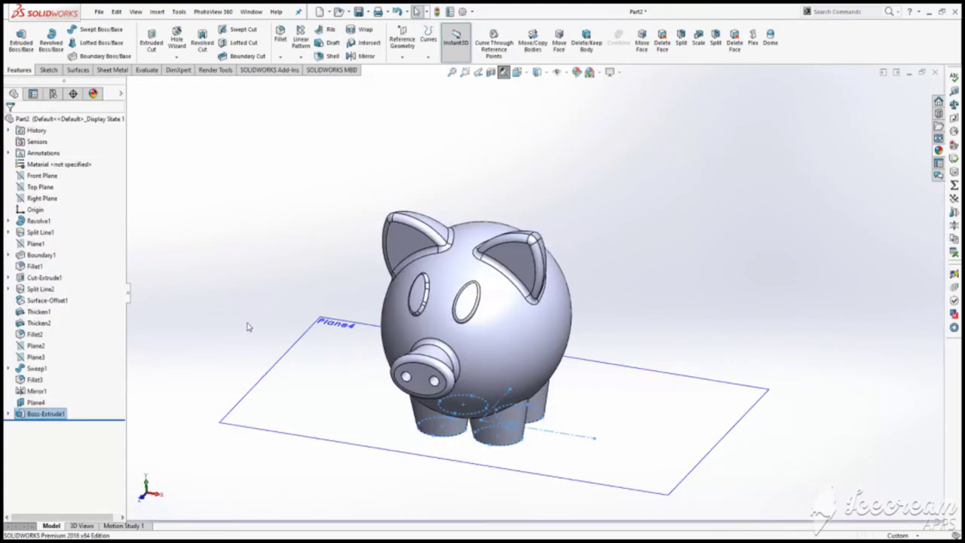
right_click(313, 363)
Hide Plane4 and add a 5 mm Dome to the four leg end faces
left_click(465, 486)
mouse_move(465, 487)
middle_mouse_down()
mouse_move(460, 330)
mouse_move(501, 265)
middle_mouse_up()
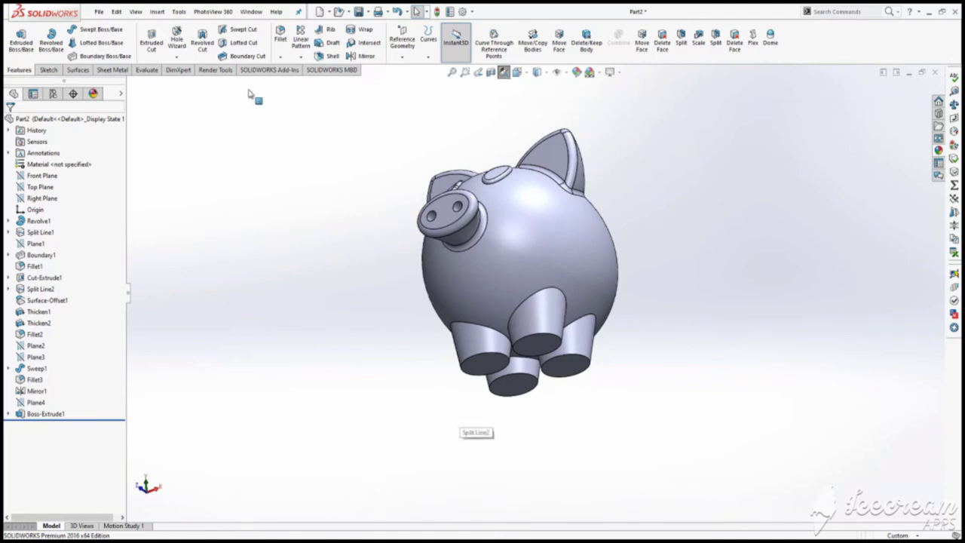
left_click(770, 38)
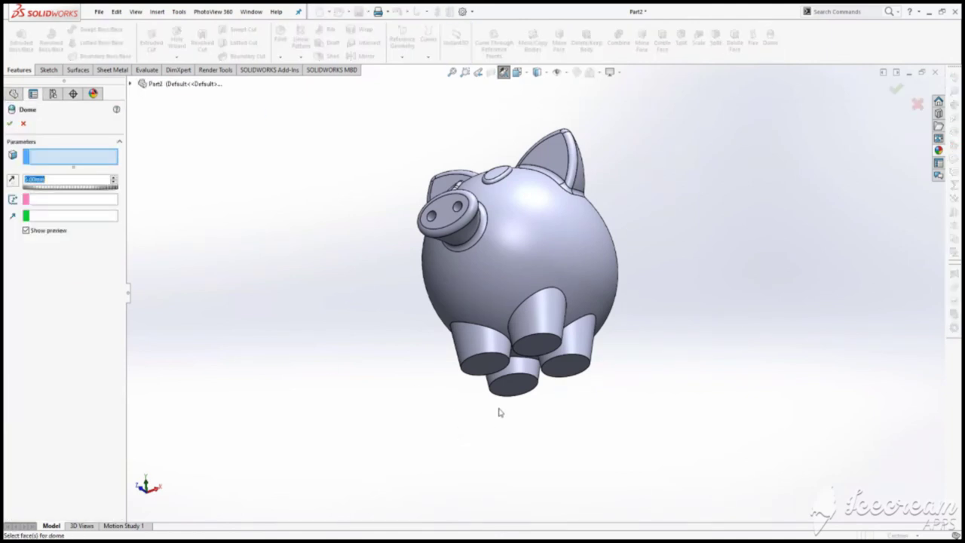
left_click(534, 350)
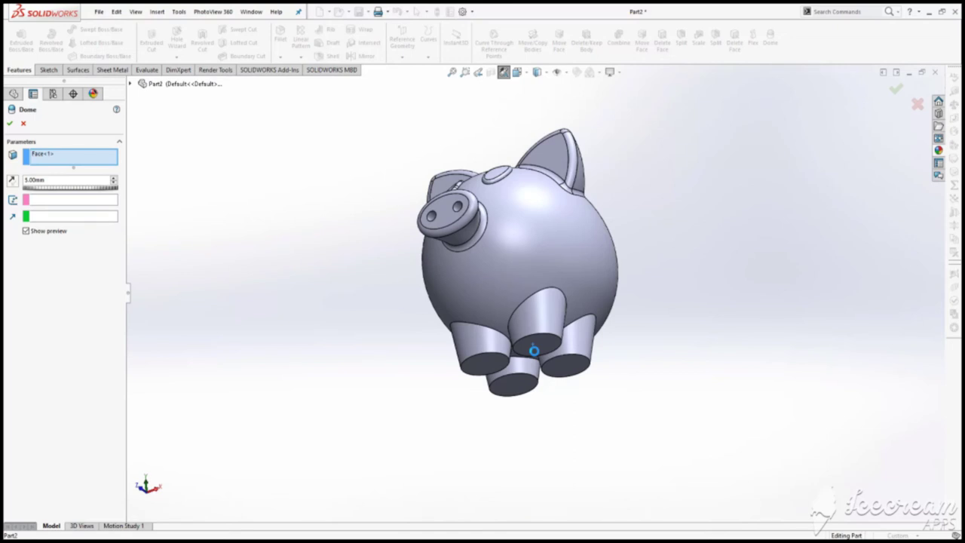
left_click(573, 368)
left_click(518, 388)
left_click(492, 369)
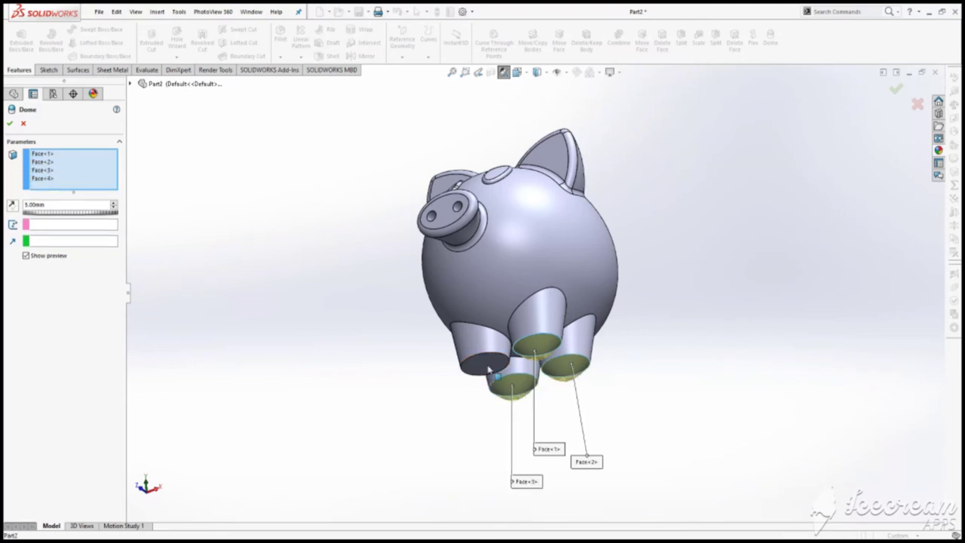
left_click(279, 32)
Fillet all eight leg-to-body edges with a 3 mm radius
key("Up")
left_click(528, 352)
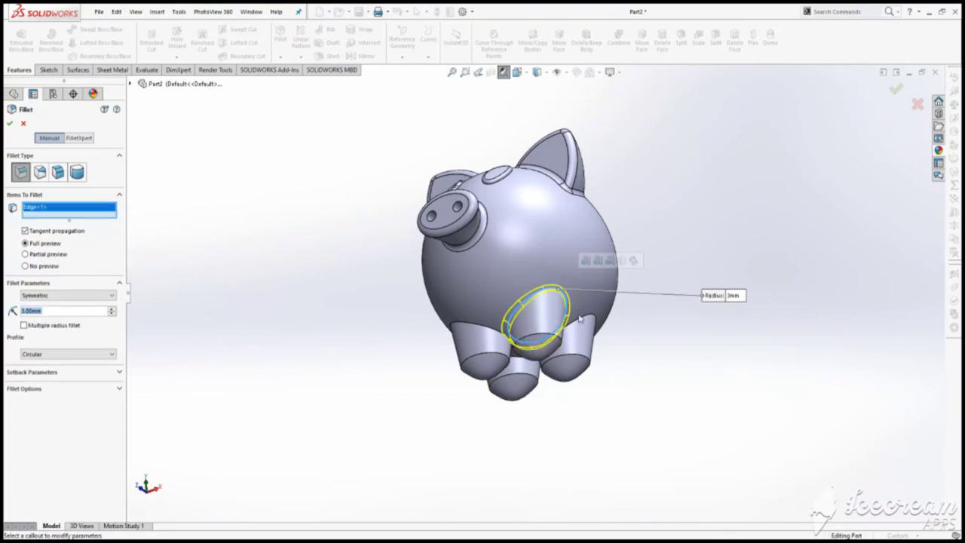
left_click(556, 327)
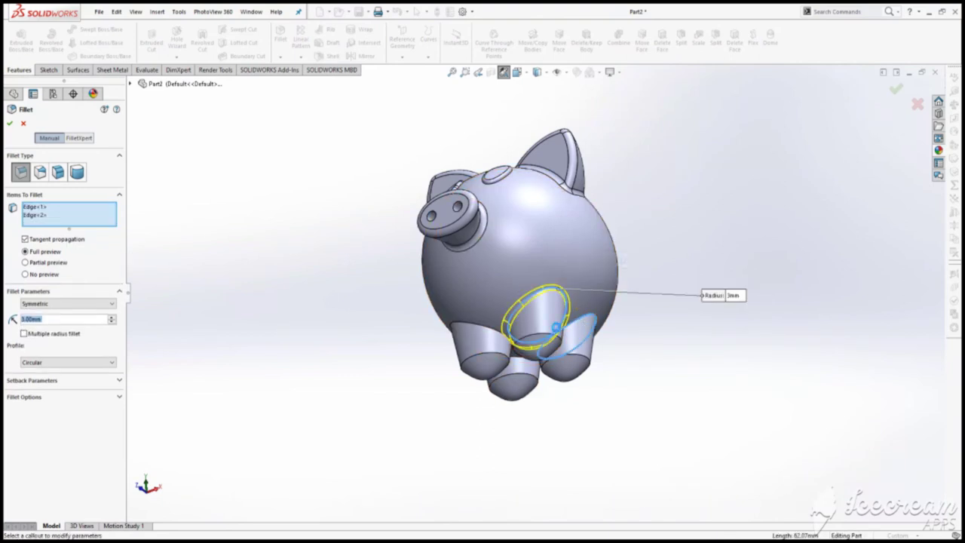
left_click(487, 336)
mouse_move(462, 400)
middle_mouse_down()
mouse_move(523, 381)
mouse_move(408, 346)
middle_mouse_up()
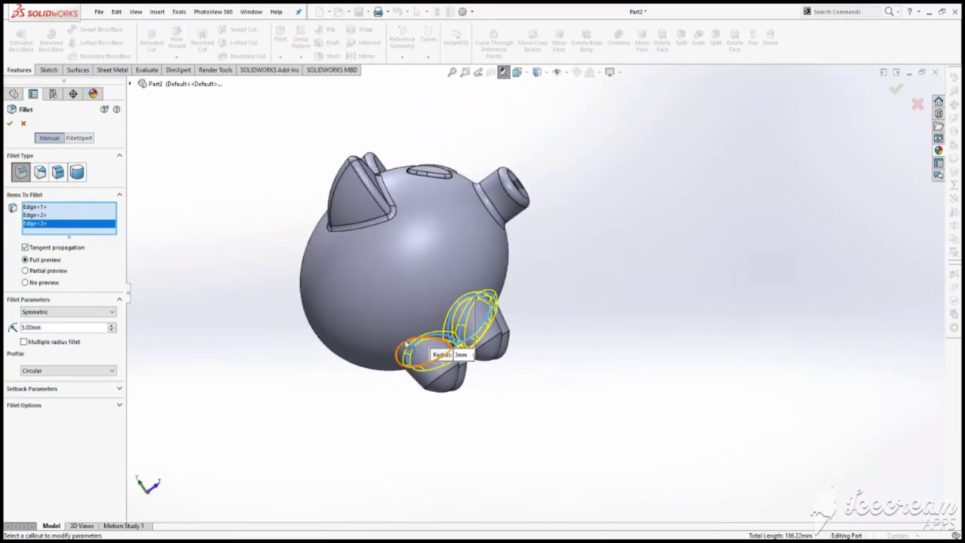
left_click(405, 345)
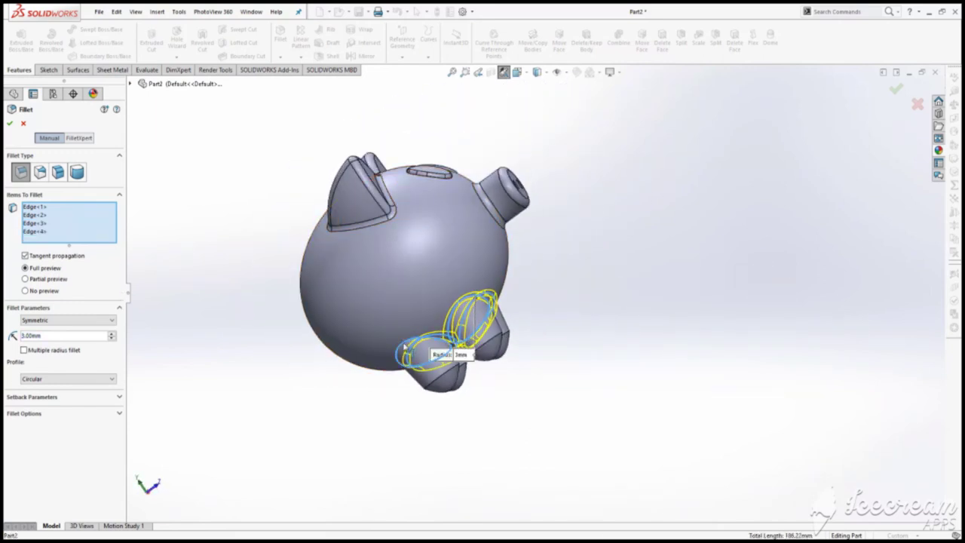
left_click(430, 386)
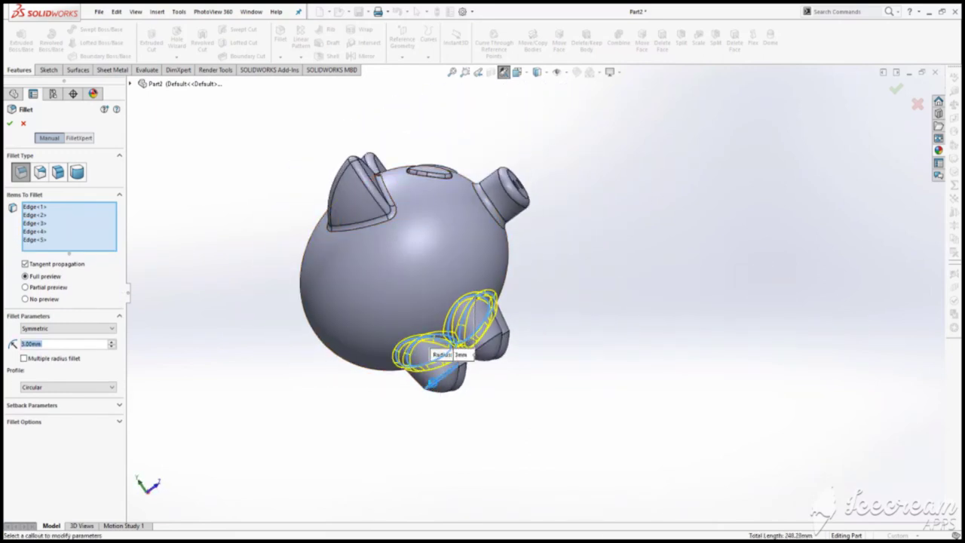
left_click(502, 338)
left_click(507, 350)
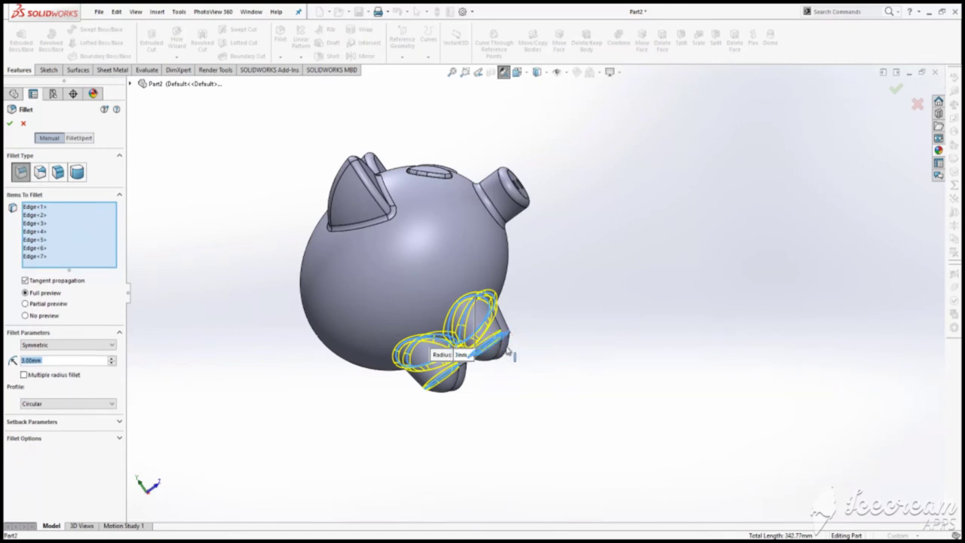
middle_click_drag(532, 410, 463, 374)
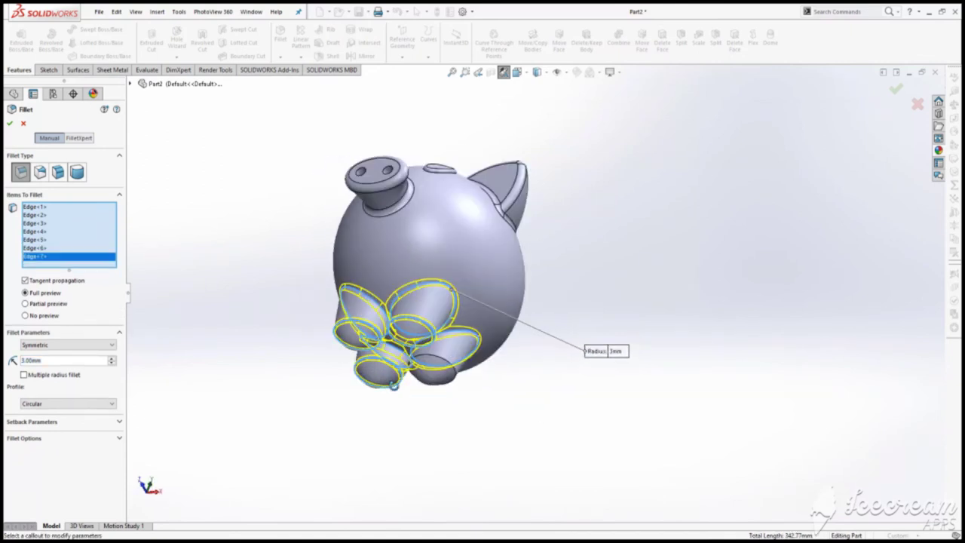
left_click(451, 366)
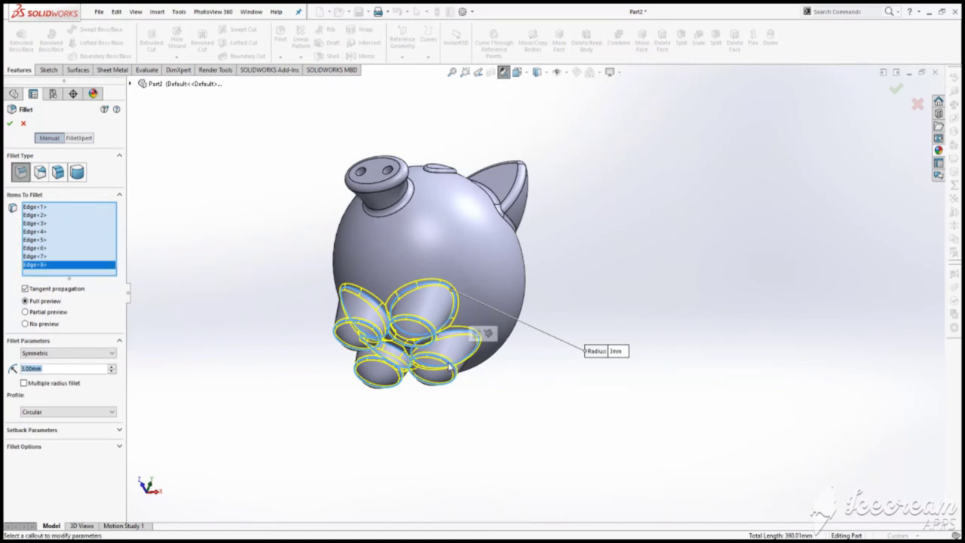
key("Return")
left_click(517, 72)
Switch to the Right view and start a sketch on the Right Plane
left_click(532, 115)
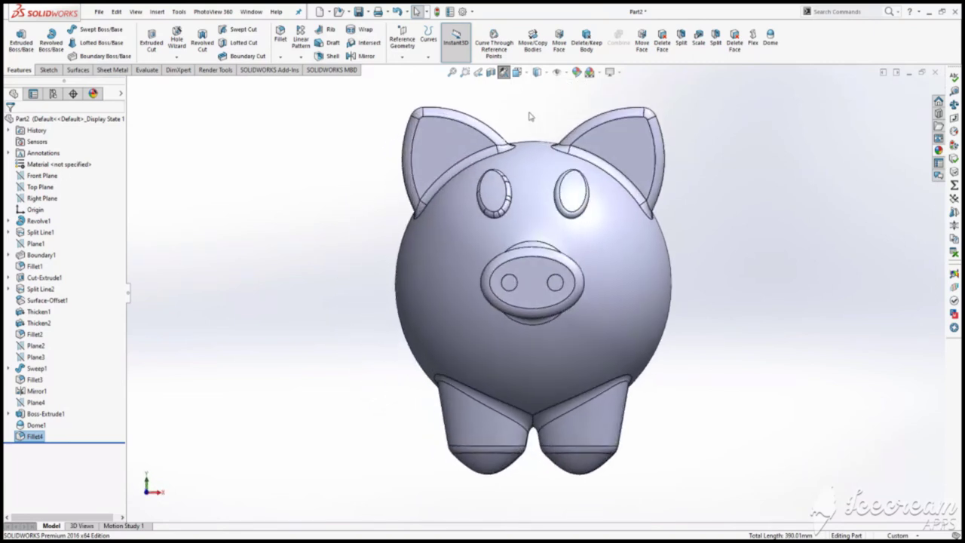
left_click(517, 71)
left_click(546, 116)
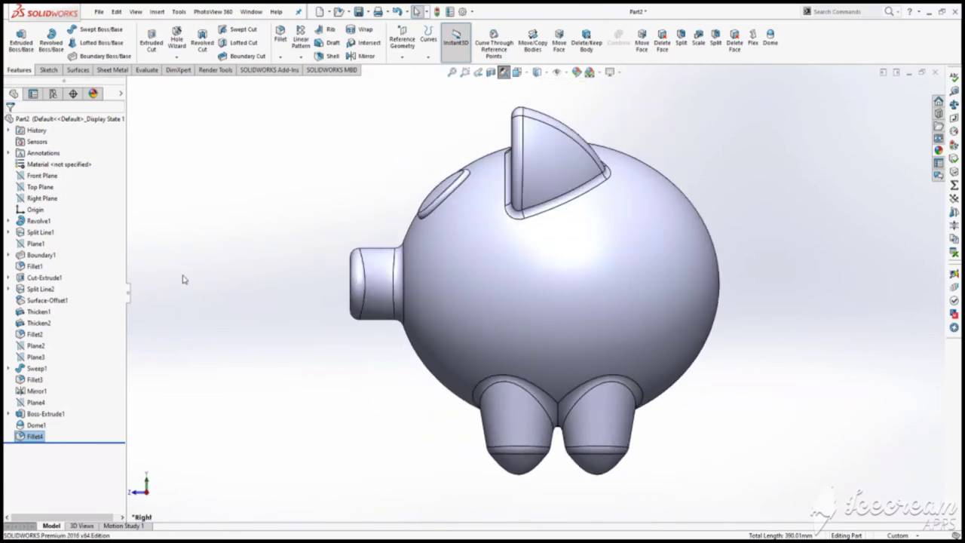
left_click(45, 198)
left_click(50, 181)
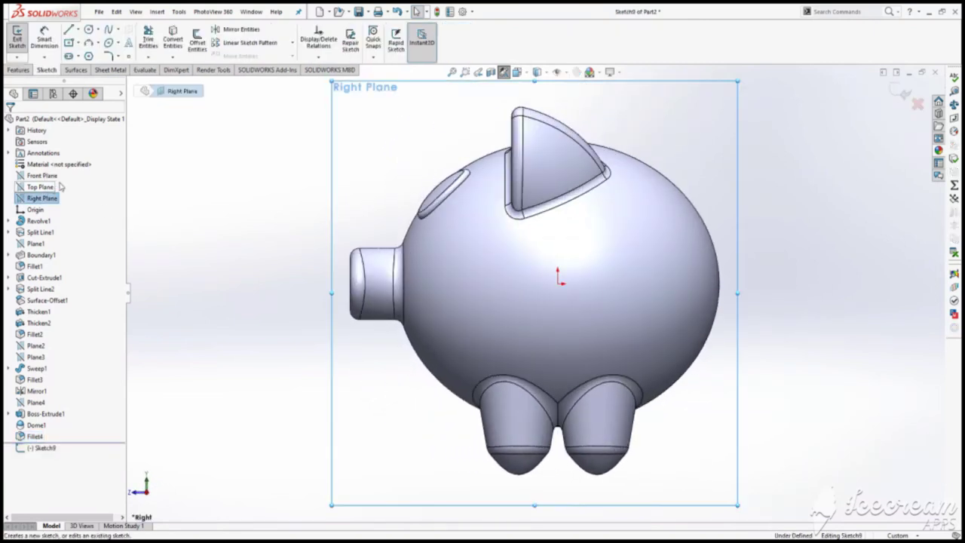
Draw a spiral spline tail curve starting at the body's rear
left_click(110, 30)
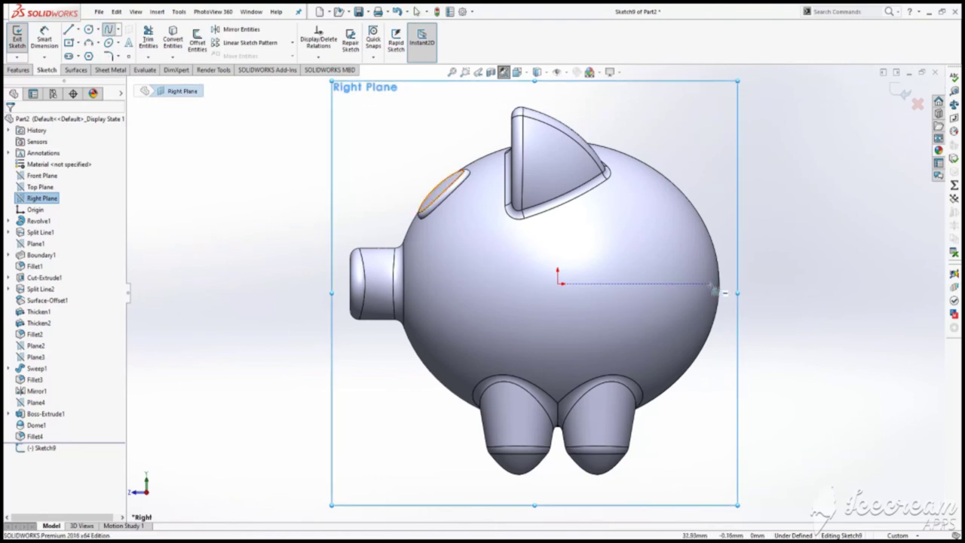
left_click(715, 285)
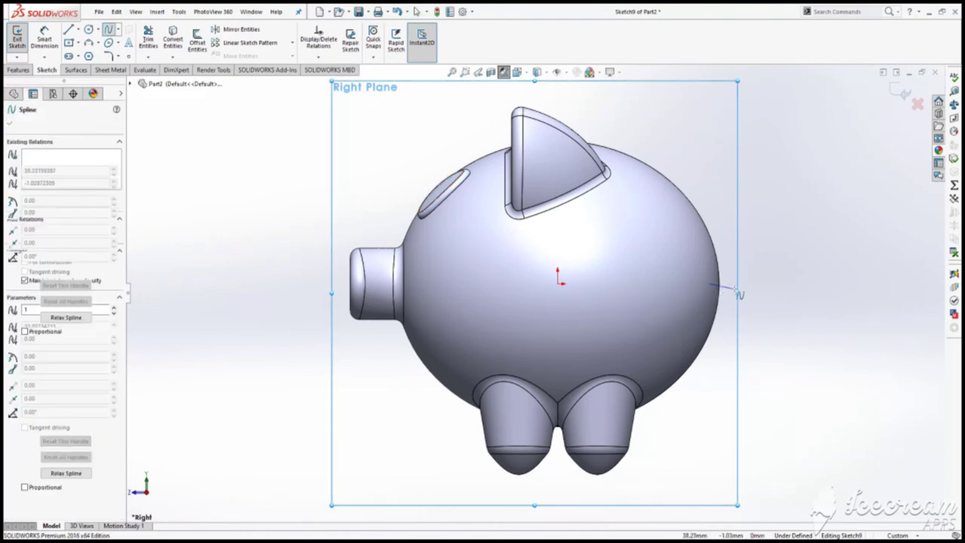
left_click(777, 291)
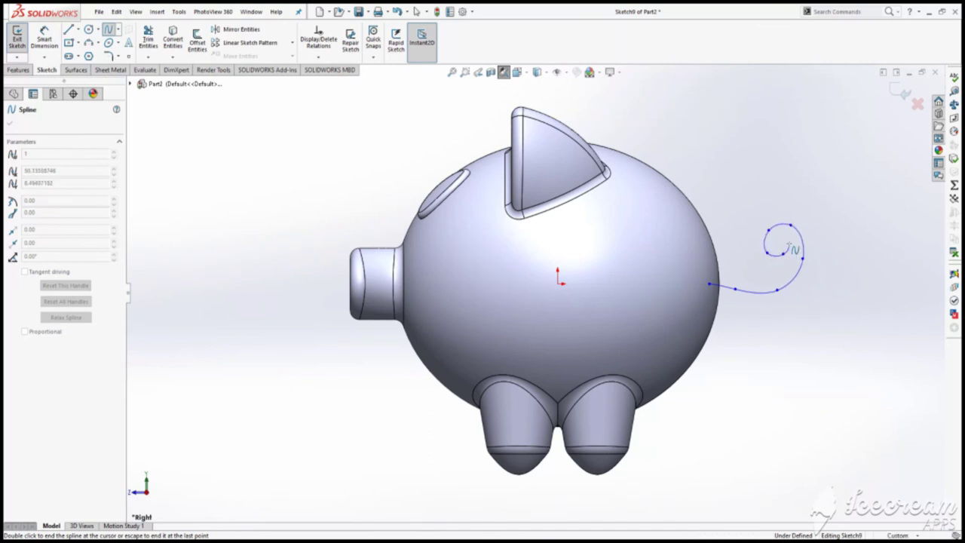
double_click(789, 245)
Reshape the tail spline through its control polygon and close Sketch9
left_click(749, 295)
right_click(763, 338)
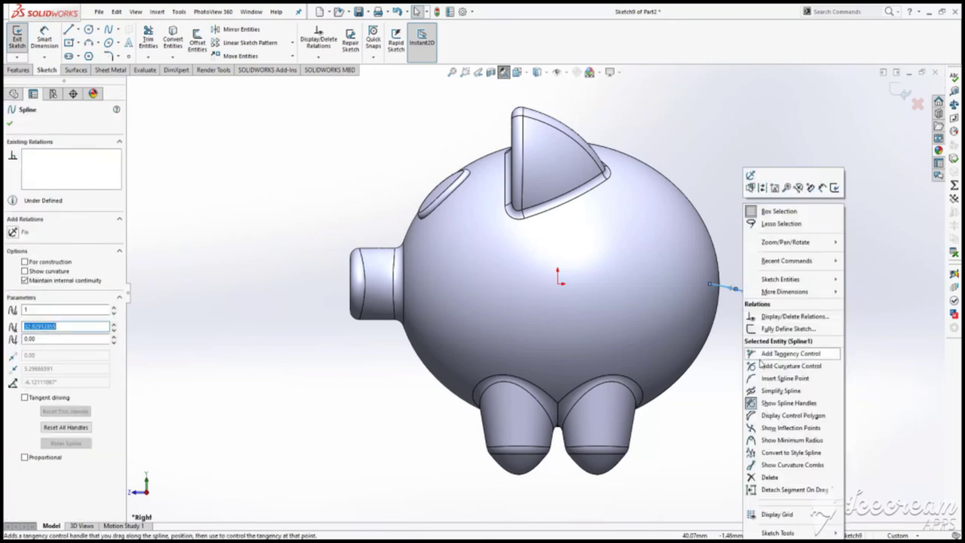
left_click(788, 416)
scroll(679, 291, "down", 3)
scroll(716, 267, "down", 3)
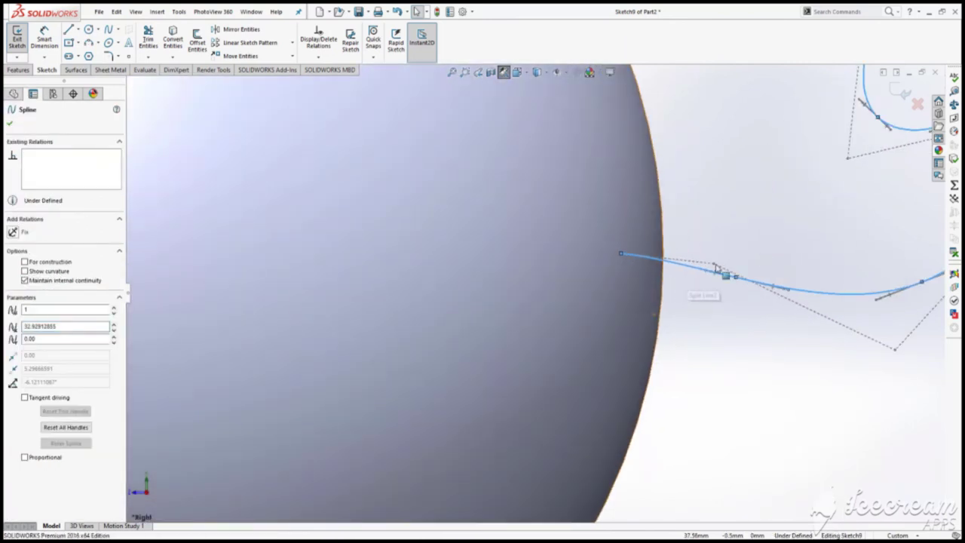
left_click(716, 268)
scroll(709, 299, "up", 2)
scroll(715, 319, "up", 2)
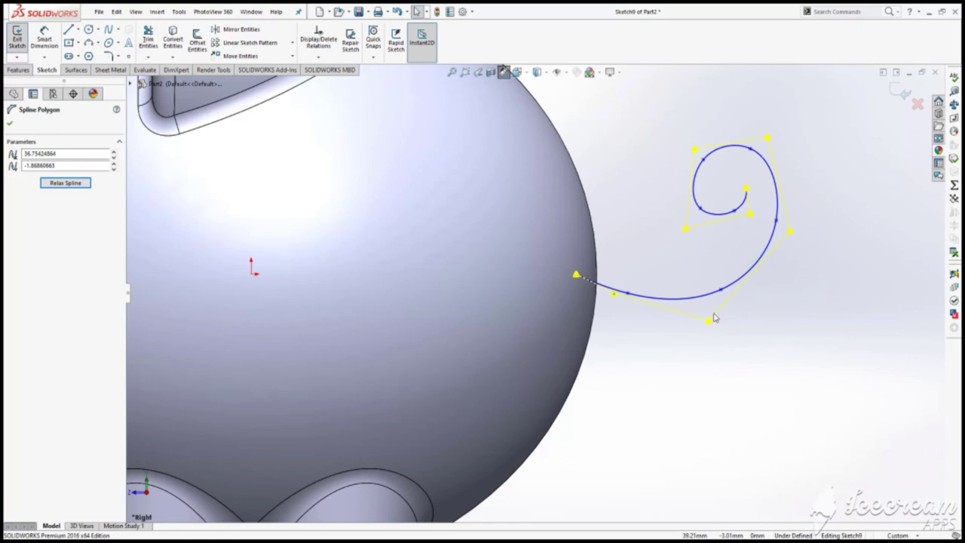
left_click(17, 38)
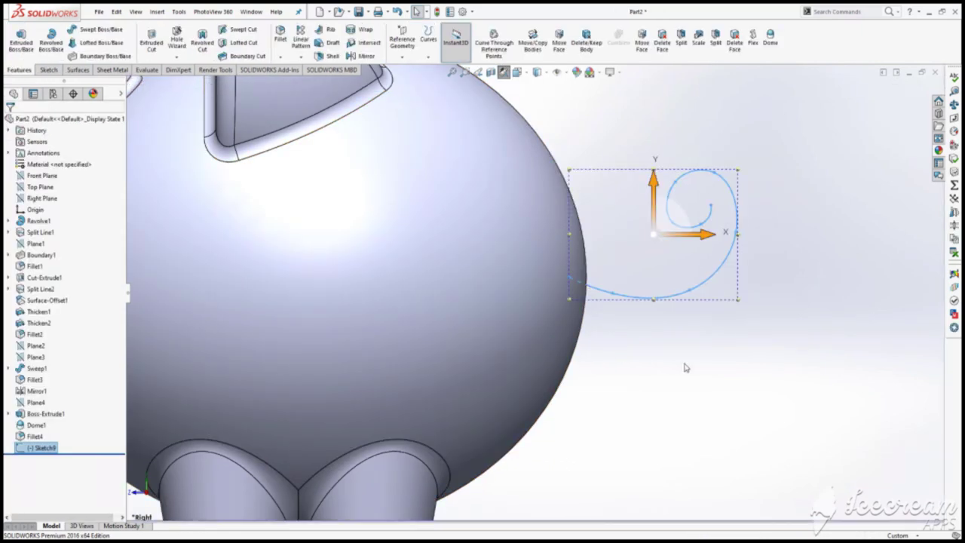
Sweep a 2 mm circular profile along the Sketch9 spiral to form the tail
left_click(78, 31)
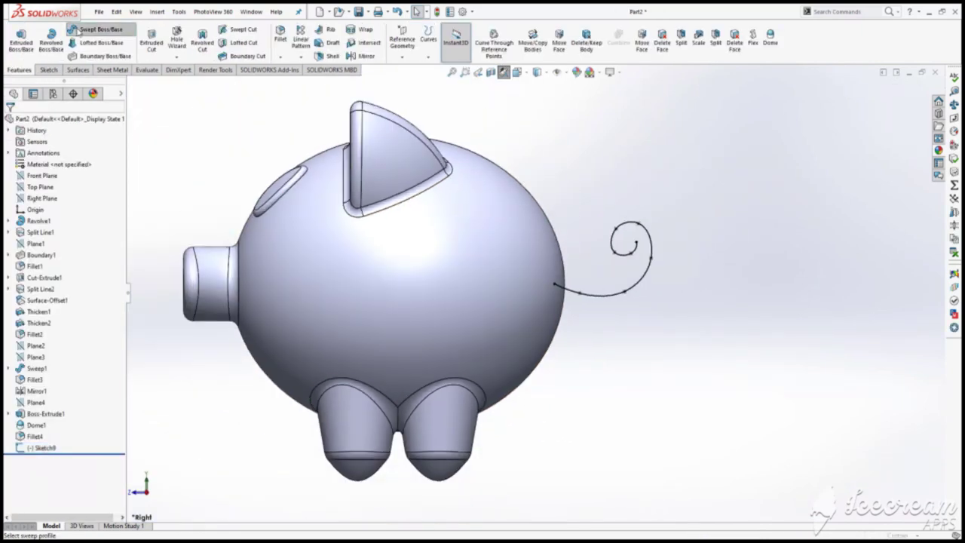
left_click(42, 163)
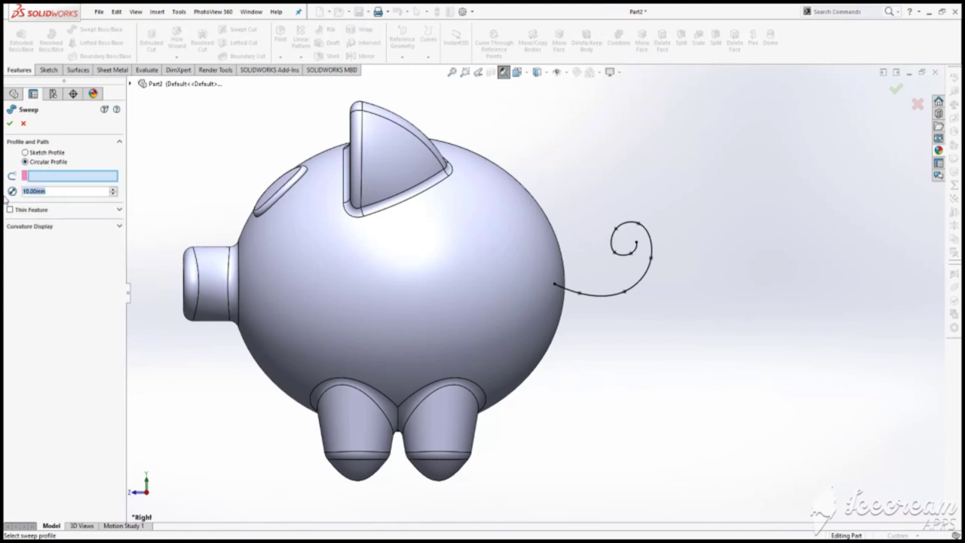
type("2")
key("Return")
left_click(606, 296)
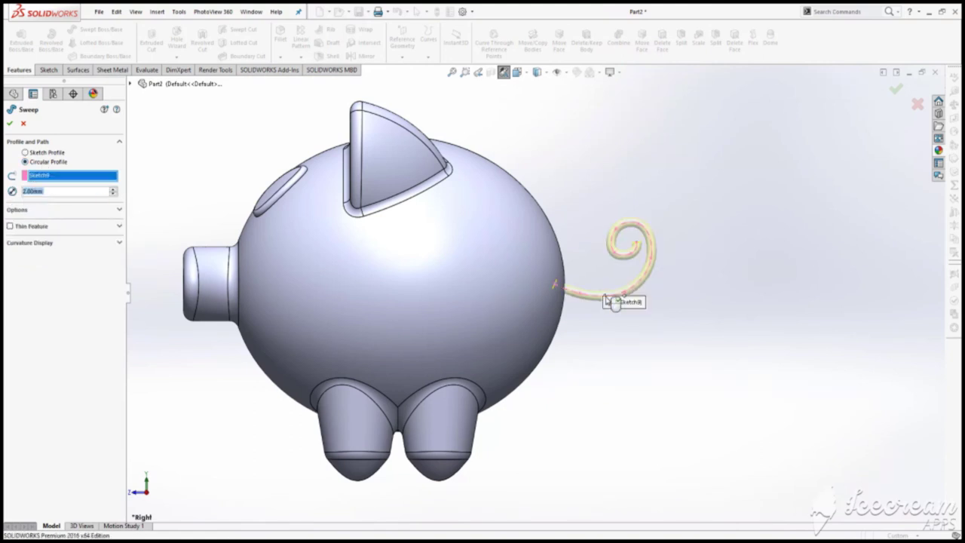
left_click(9, 123)
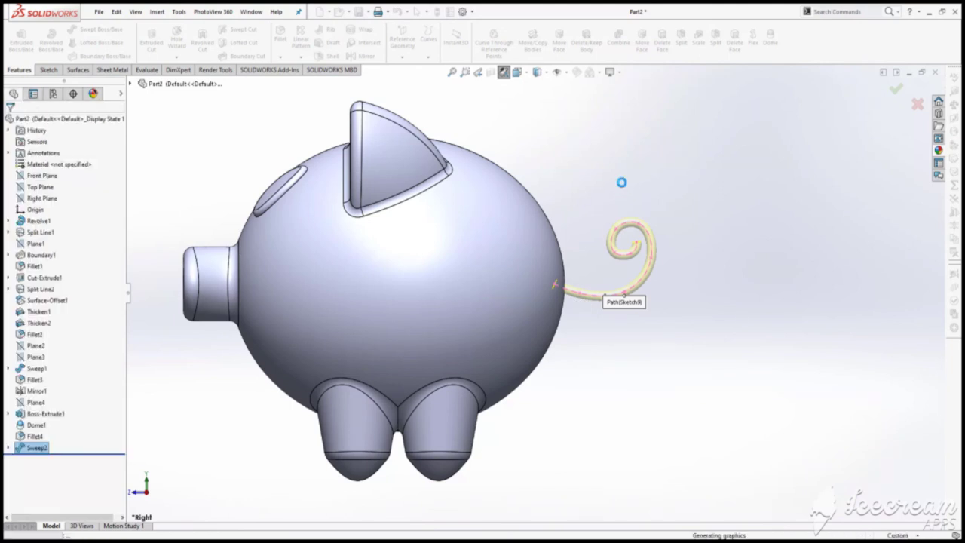
Cap the tail's tip face with a 1 mm dome
left_click(770, 38)
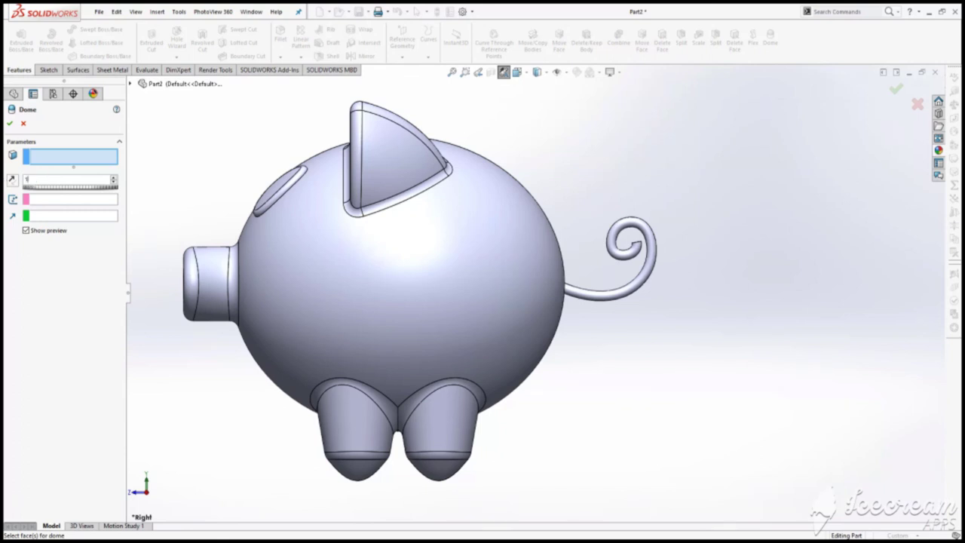
middle_click_drag(535, 190, 551, 267)
scroll(595, 241, "down", 5)
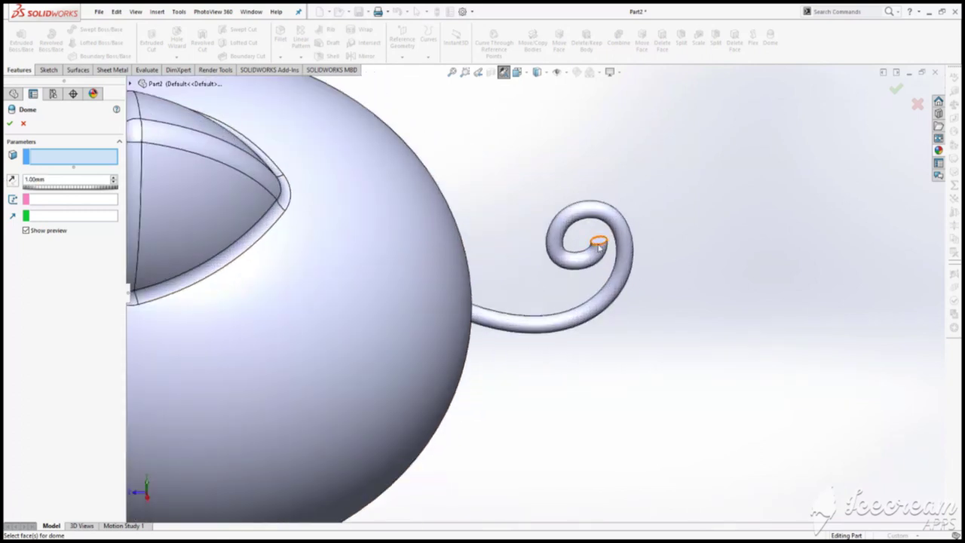
left_click(601, 244)
key("Return")
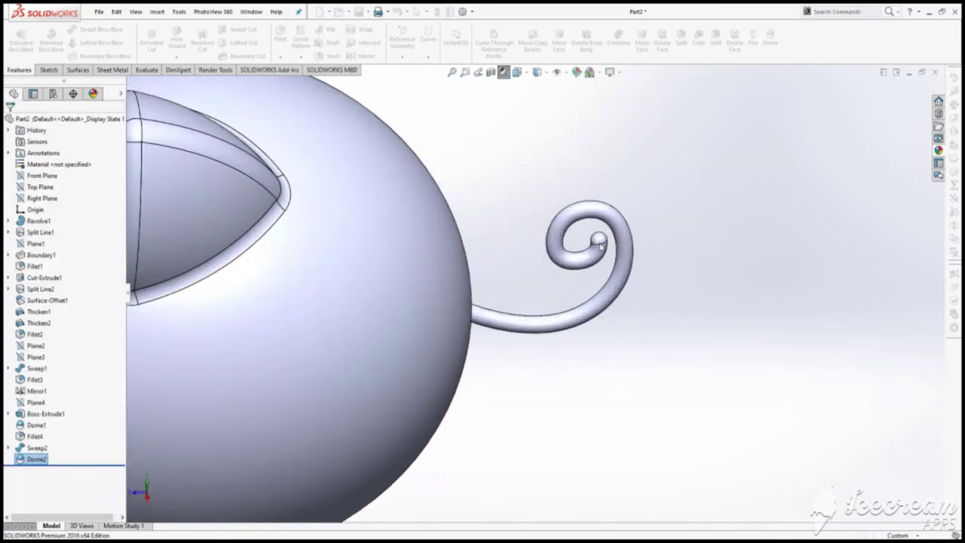
scroll(601, 243, "up", 3)
middle_click_drag(601, 244, 561, 444)
scroll(561, 443, "up", 3)
middle_click_drag(528, 355, 517, 359)
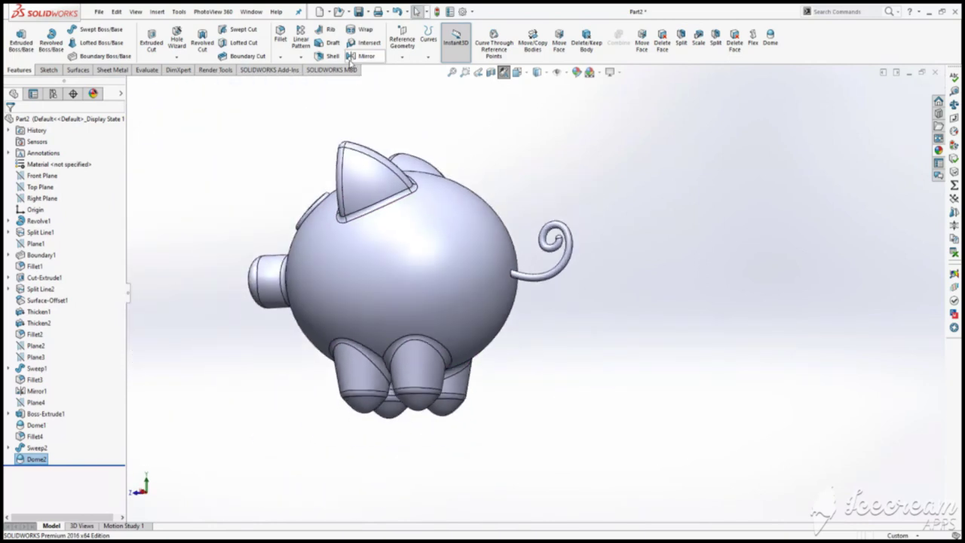
Fillet the tail-to-body edge at 3 mm and switch to Isometric view
left_click(279, 37)
left_click(512, 277)
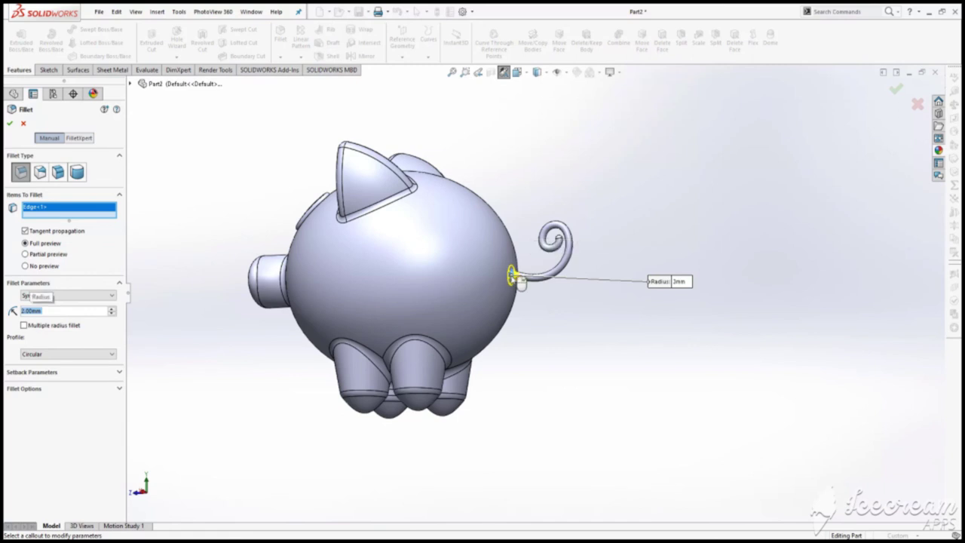
right_click(578, 326)
left_click(517, 72)
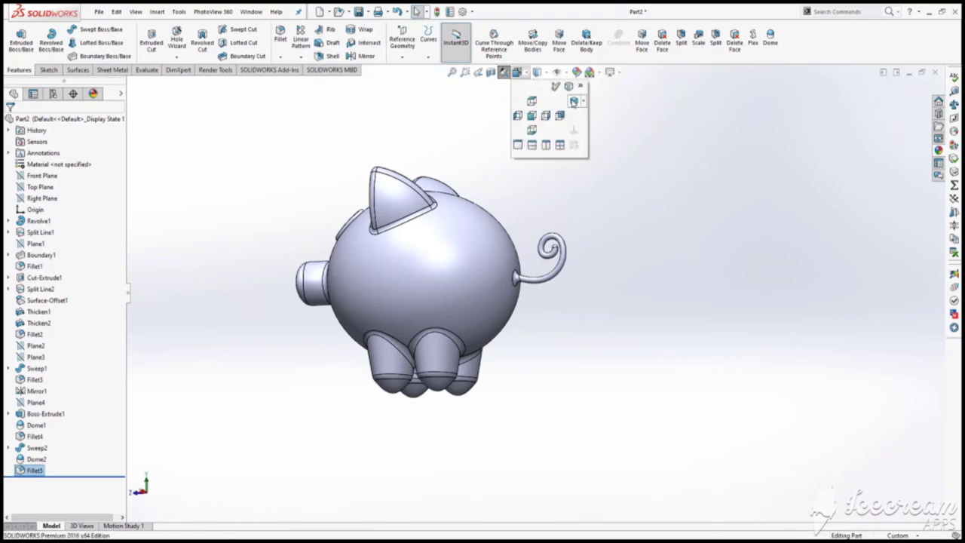
left_click(573, 102)
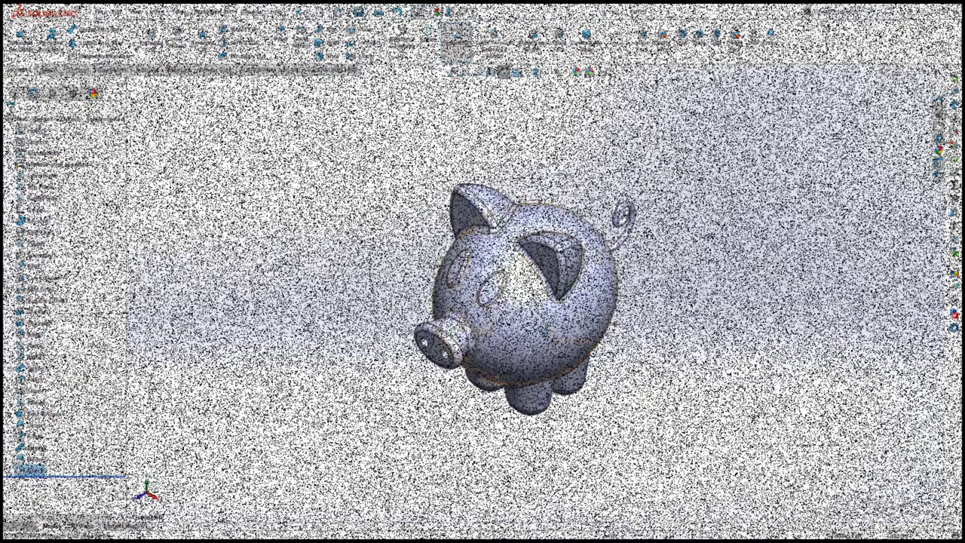